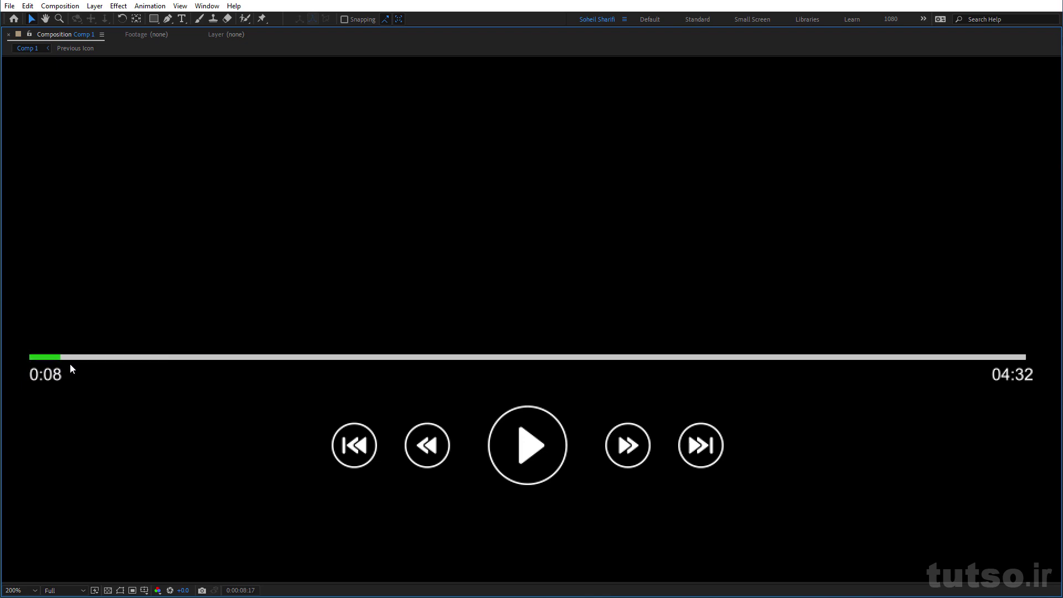
# Step: Restore the full workspace at 100% zoom, extend the work area, and scrub along the Simge track
pyautogui.press('`')
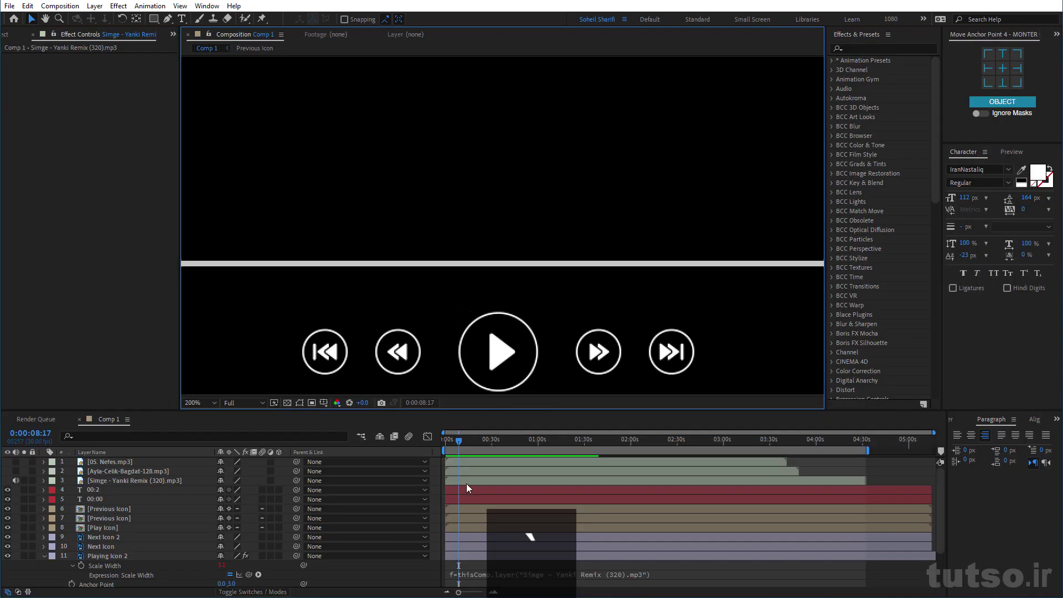
pyautogui.press(',')
pyautogui.moveTo(467, 437); pyautogui.dragTo(936, 451)
pyautogui.click(825, 481)
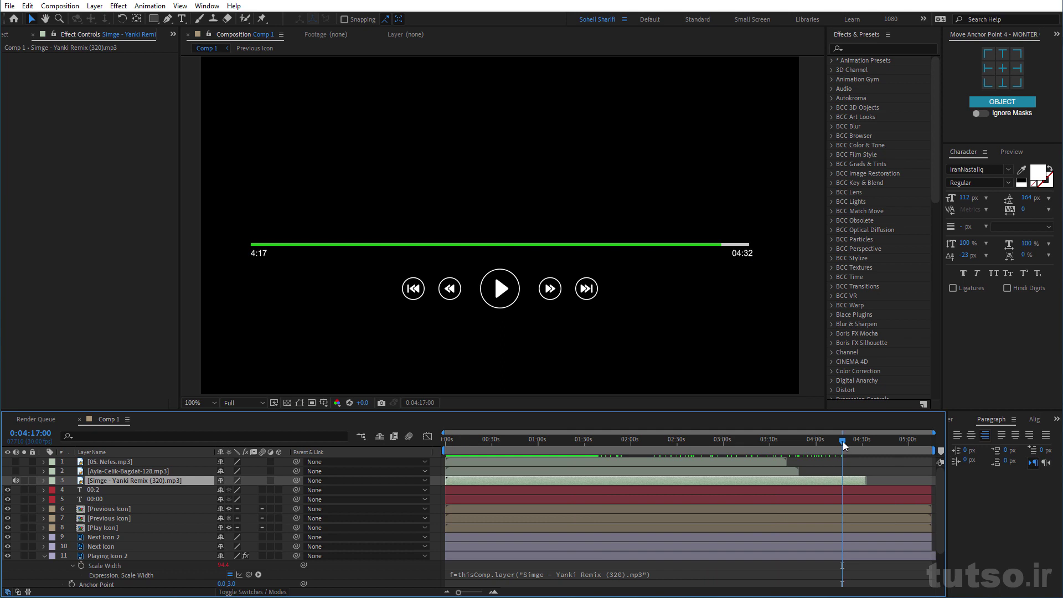
pyautogui.moveTo(844, 447); pyautogui.dragTo(891, 430)
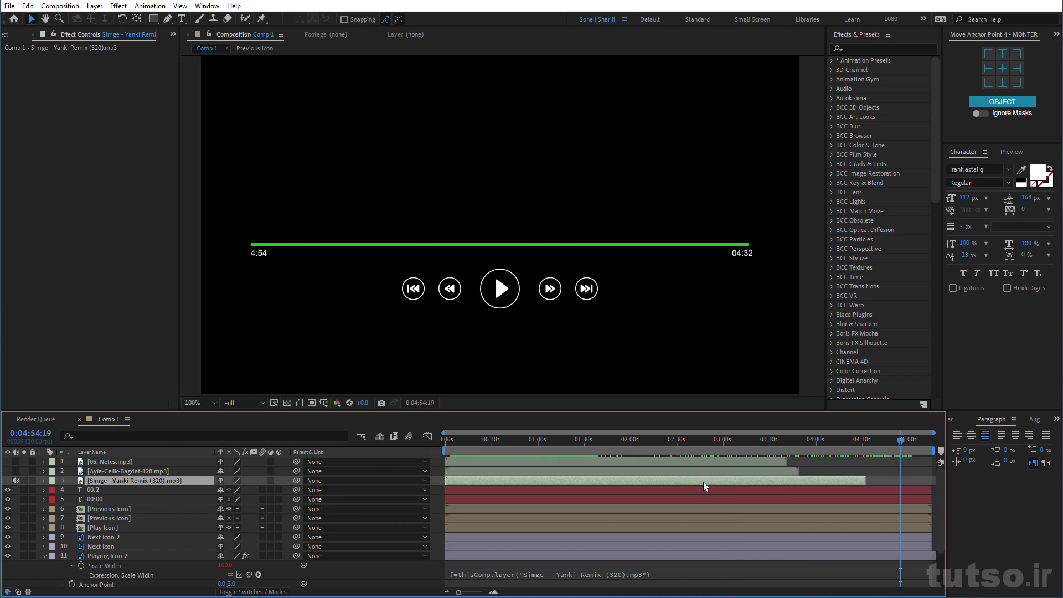
# Step: Pick-whip the Scale Width expression's layer reference to 05. Nefes.mp3, then scrub to watch the bar grow
pyautogui.click(511, 578)
pyautogui.click(679, 572)
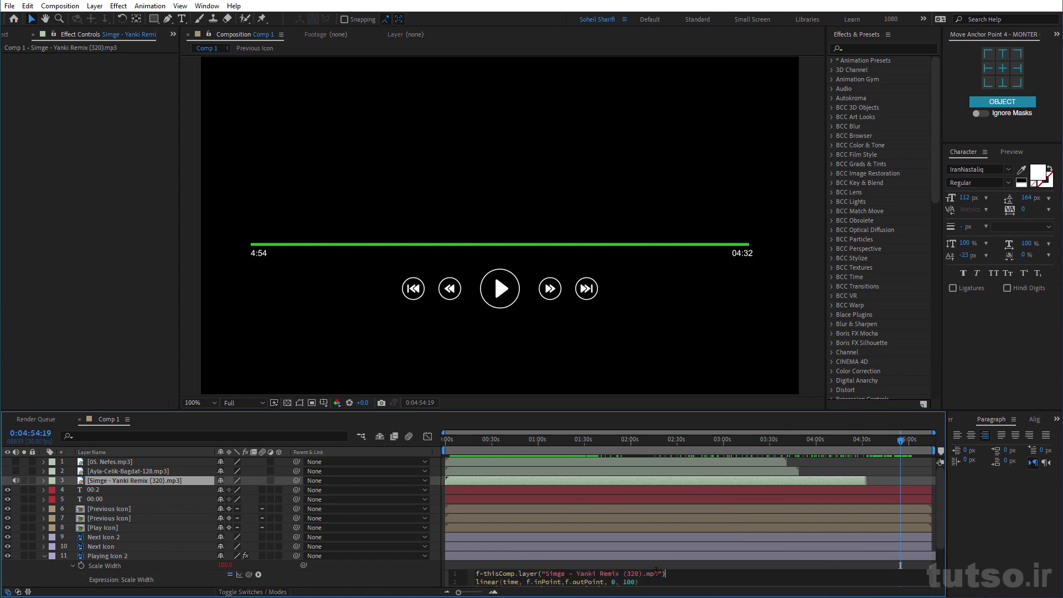
pyautogui.moveTo(656, 573); pyautogui.dragTo(483, 574)
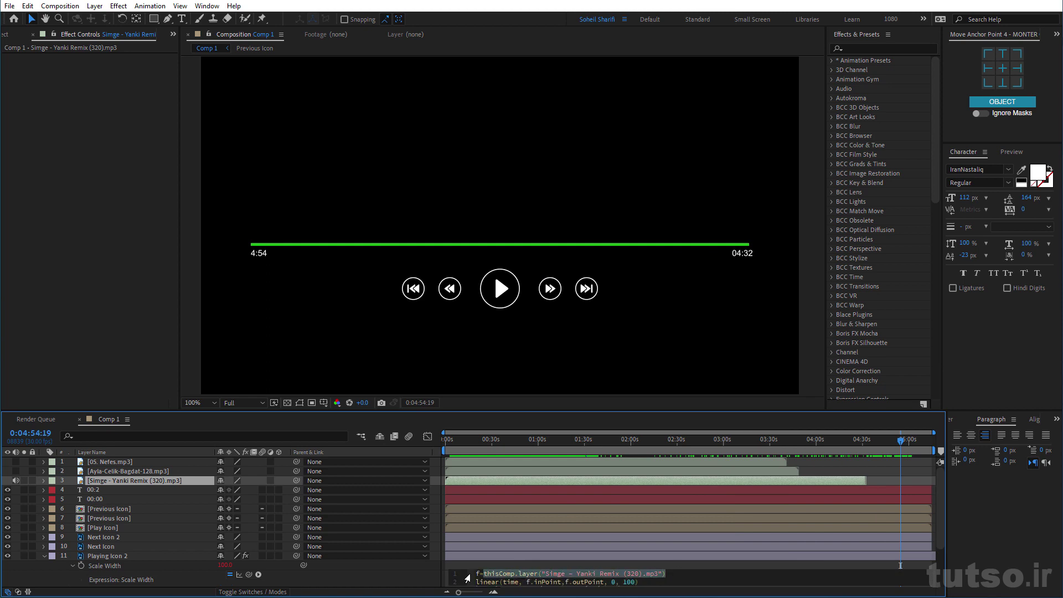
pyautogui.moveTo(248, 574); pyautogui.dragTo(114, 468)
pyautogui.click(468, 441)
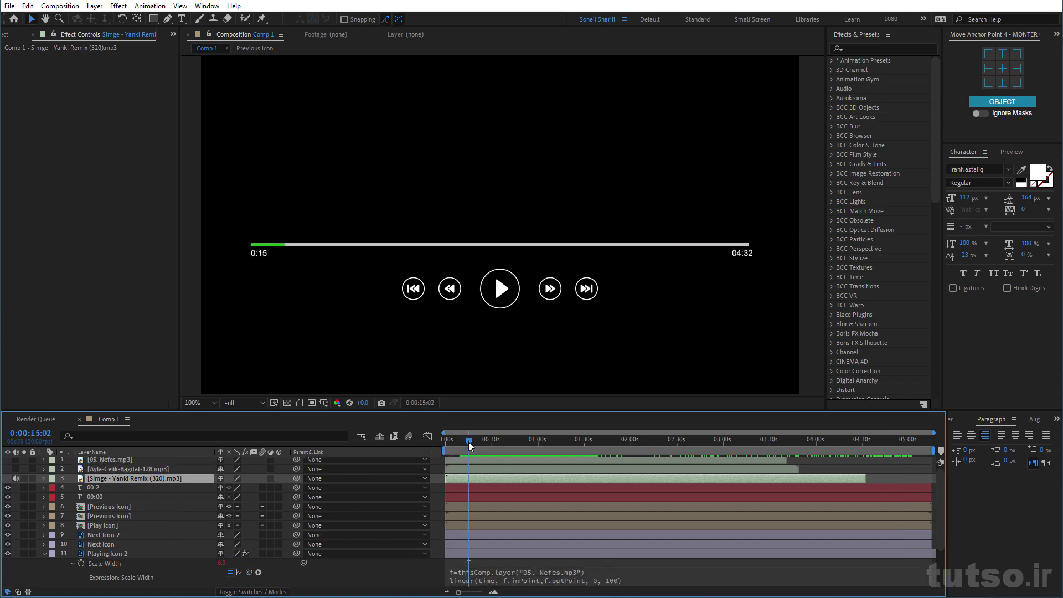
pyautogui.click(622, 463)
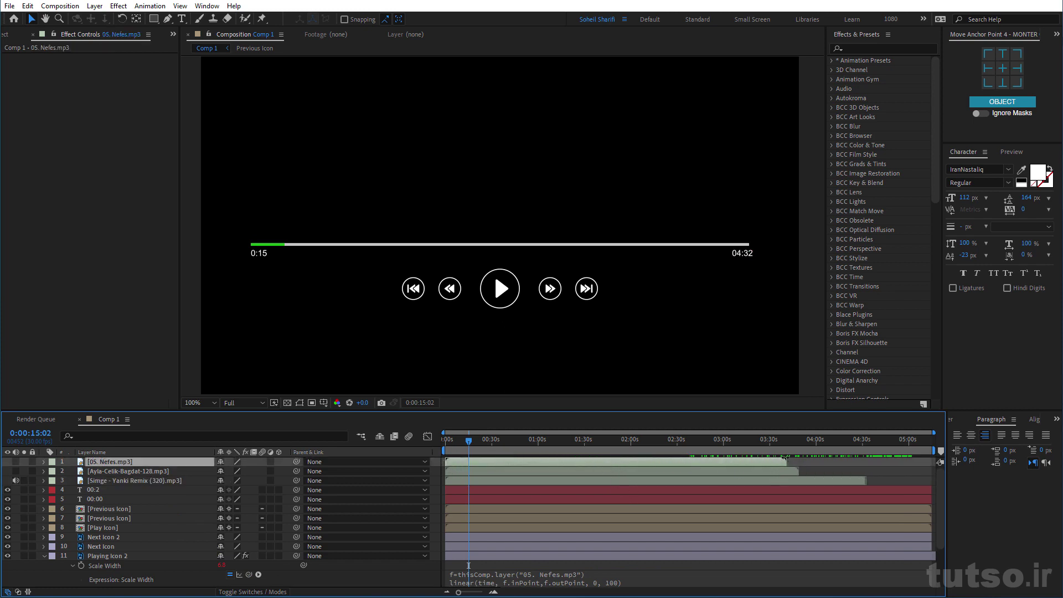
pyautogui.moveTo(469, 442); pyautogui.dragTo(786, 477)
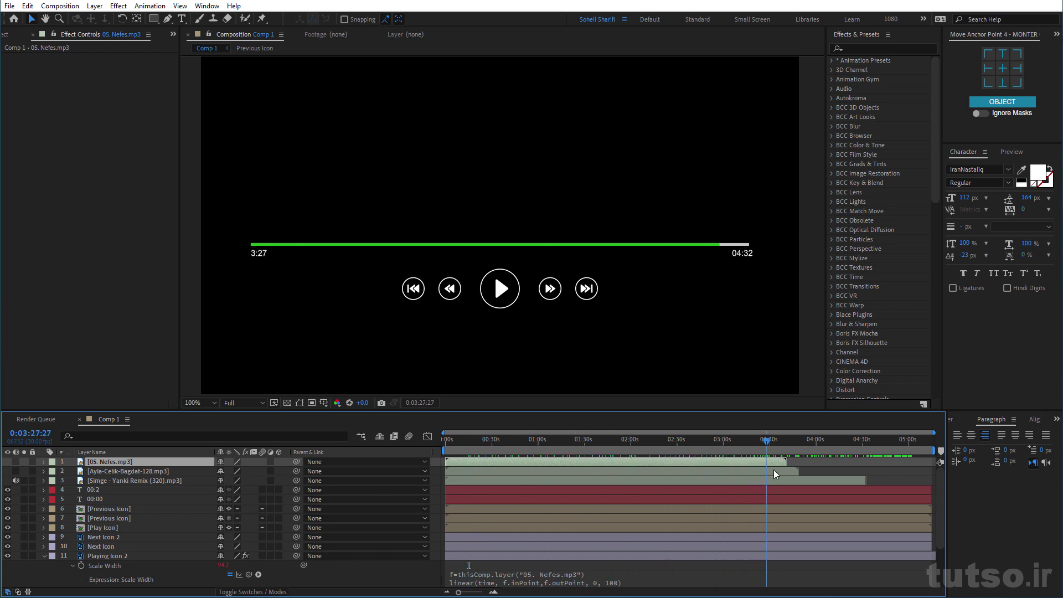
# Step: Replace the 05. Nefes.mp3 reference in the Scale Width expression with Ayla-Celik-Bagdat-128.mp3 and commit it
pyautogui.moveTo(786, 477); pyautogui.dragTo(787, 474)
pyautogui.click(788, 475)
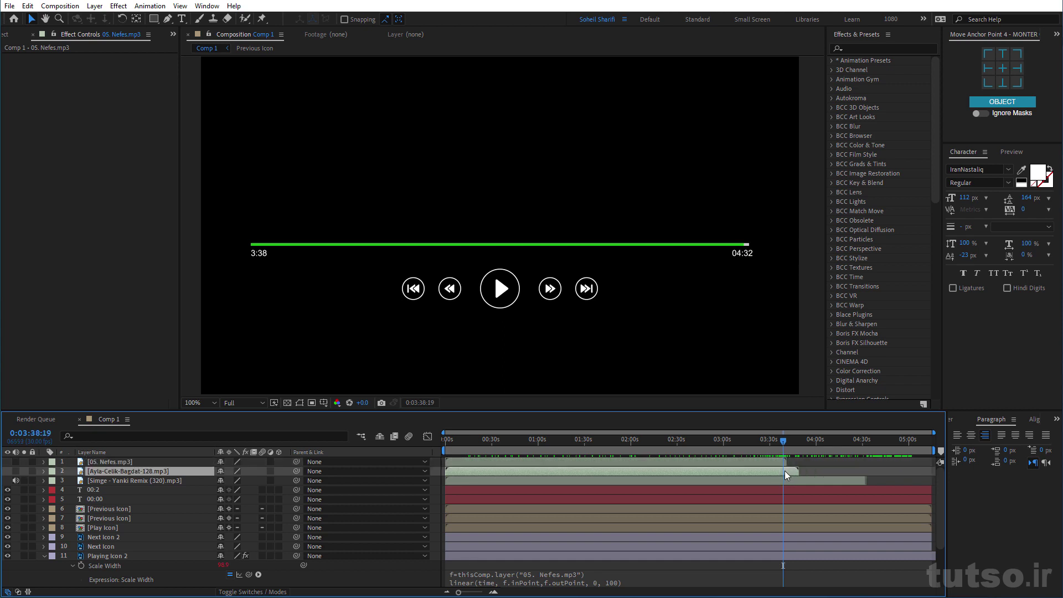
pyautogui.click(623, 579)
pyautogui.click(631, 577)
pyautogui.moveTo(613, 573); pyautogui.dragTo(483, 575)
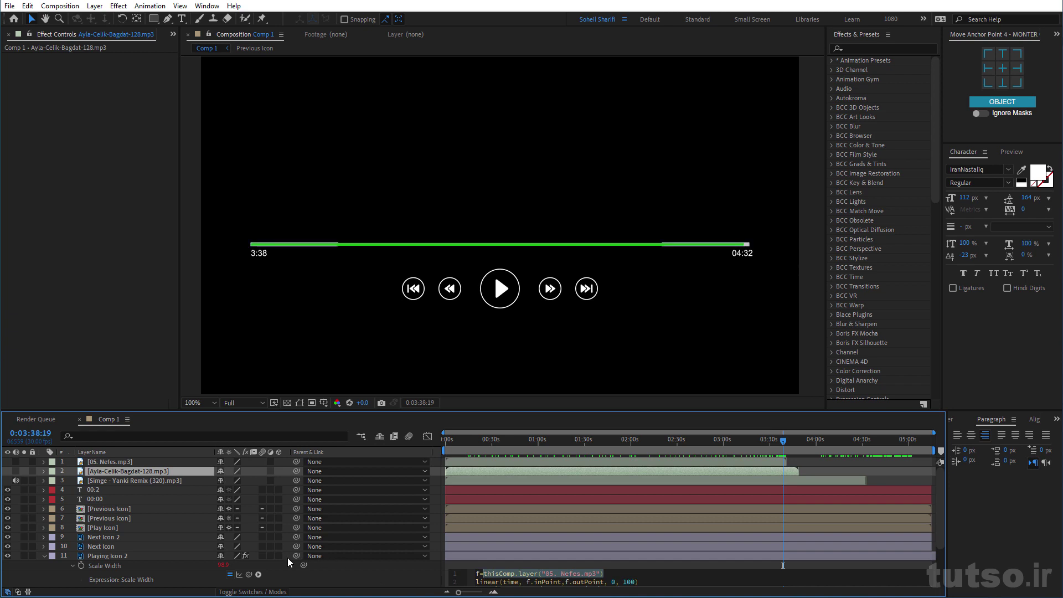
pyautogui.moveTo(304, 565)
pyautogui.mouseDown()
pyautogui.moveTo(138, 501)
pyautogui.moveTo(128, 471)
pyautogui.mouseUp()
pyautogui.click(742, 441)
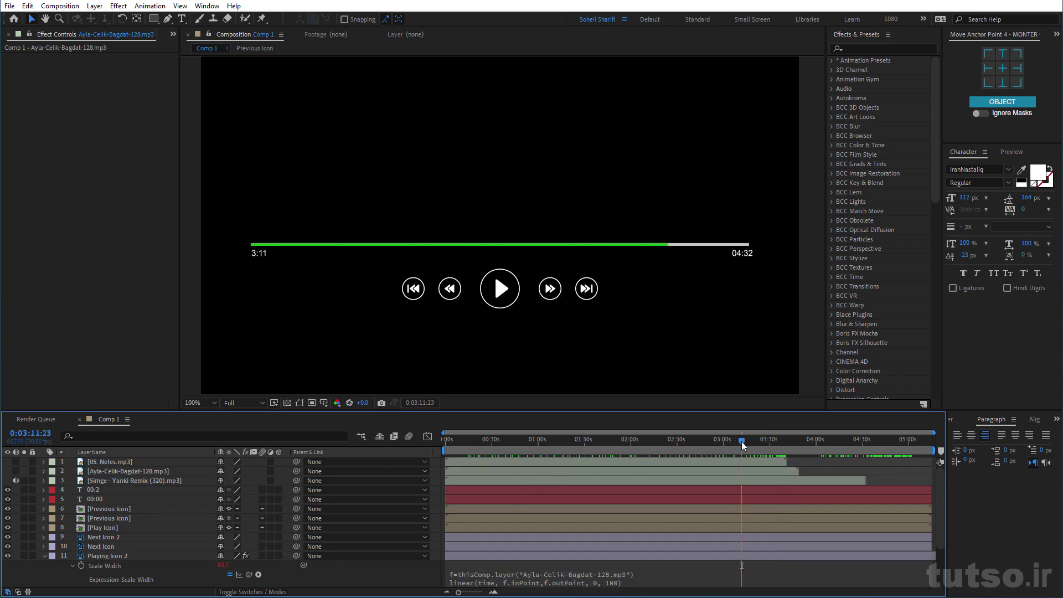
pyautogui.click(752, 472)
# Step: Scrub the time to check the bar's progress, then select the Playing Icon 2 layer
pyautogui.moveTo(744, 442); pyautogui.dragTo(795, 446)
pyautogui.click(780, 442)
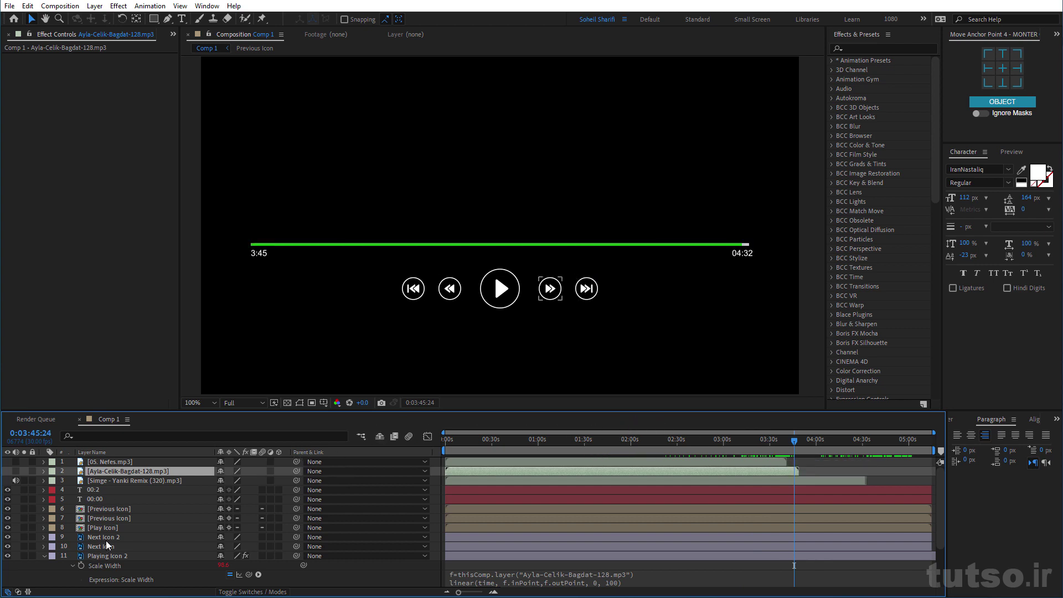
pyautogui.click(108, 556)
pyautogui.scroll(-2, 105, 554)
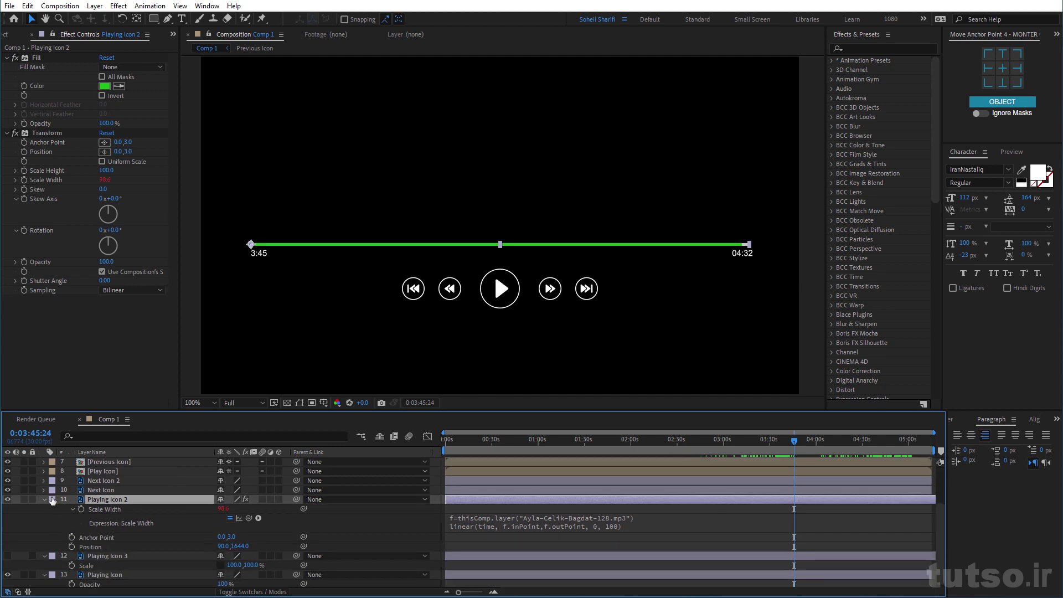
# Step: Hide Playing Icon 2's green bar and return the playhead to 0
pyautogui.click(7, 500)
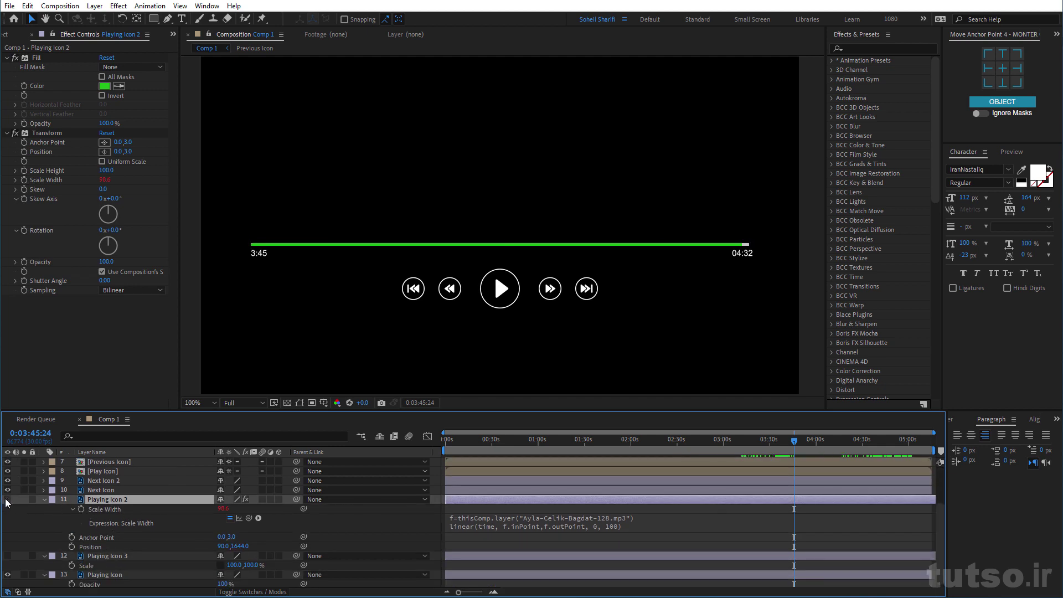
pyautogui.click(117, 558)
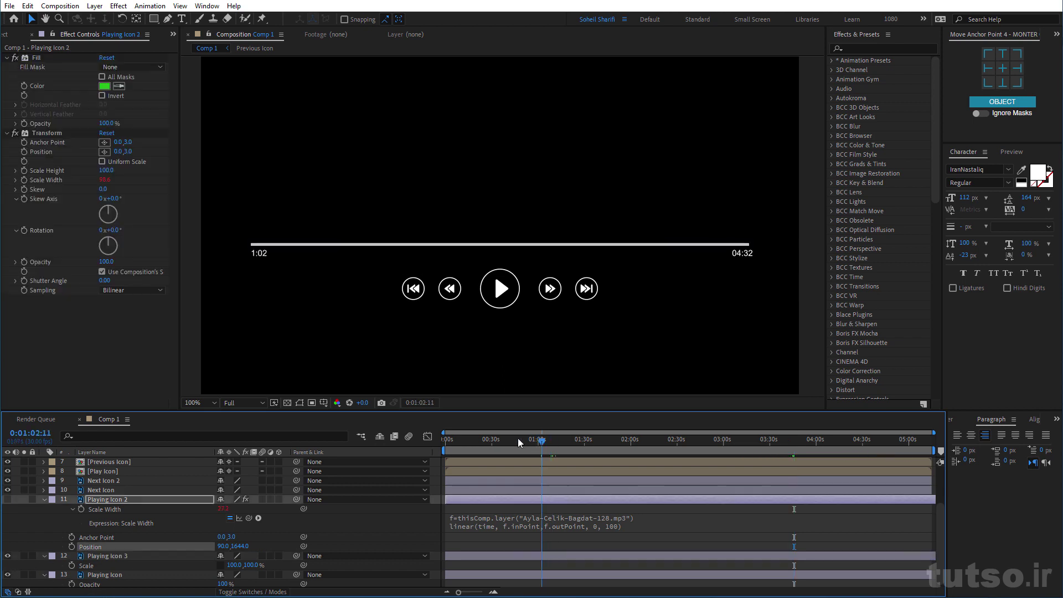
pyautogui.moveTo(519, 441); pyautogui.dragTo(445, 442)
pyautogui.click(105, 557)
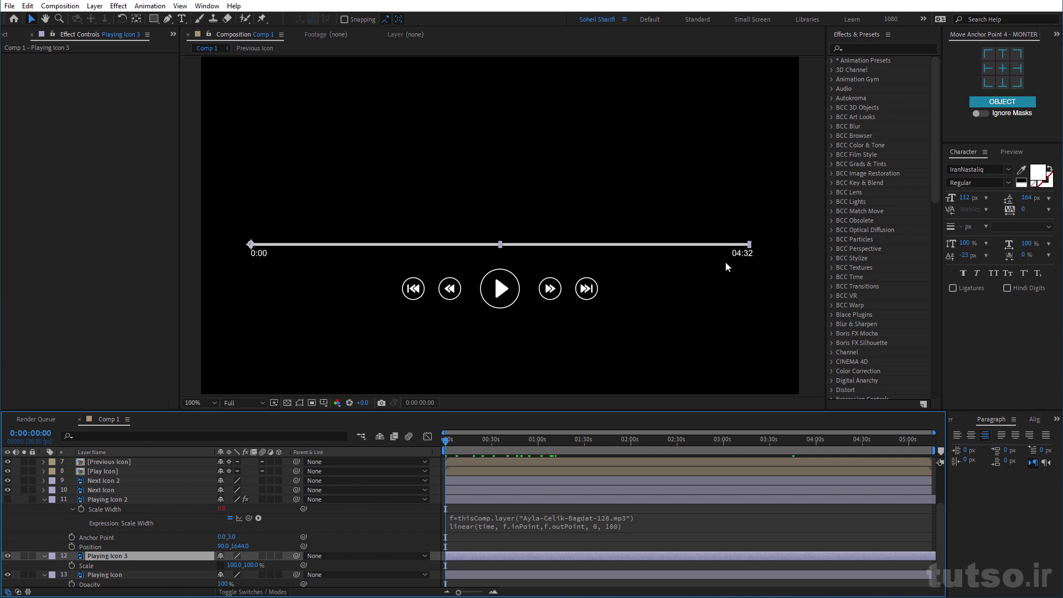
# Step: Move the solo switch from Playing Icon to Playing Icon 3 so only its line shows
pyautogui.click(24, 575)
pyautogui.click(116, 576)
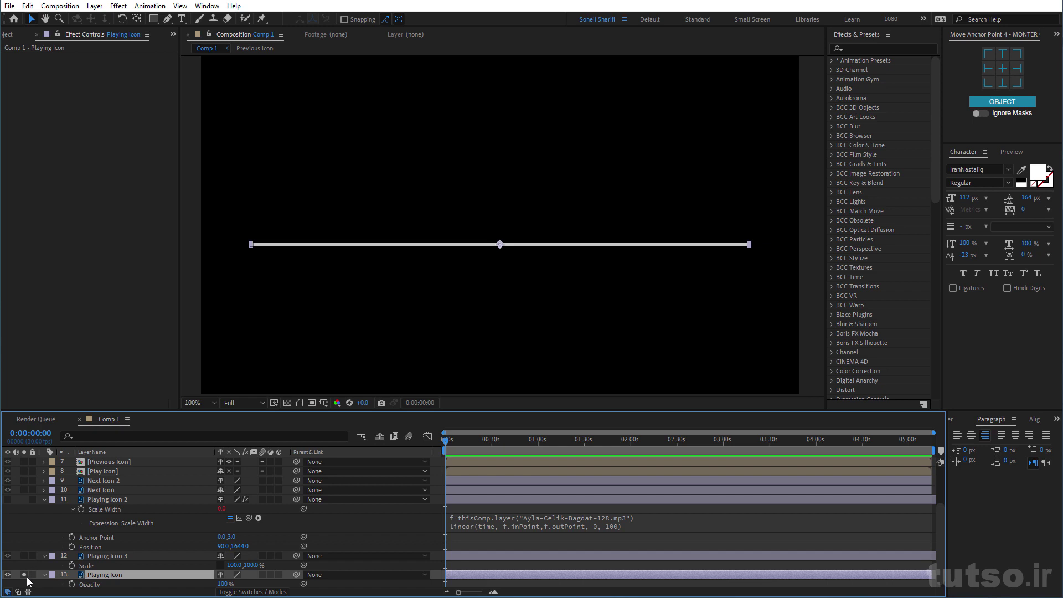
pyautogui.click(23, 575)
pyautogui.click(24, 556)
pyautogui.click(104, 559)
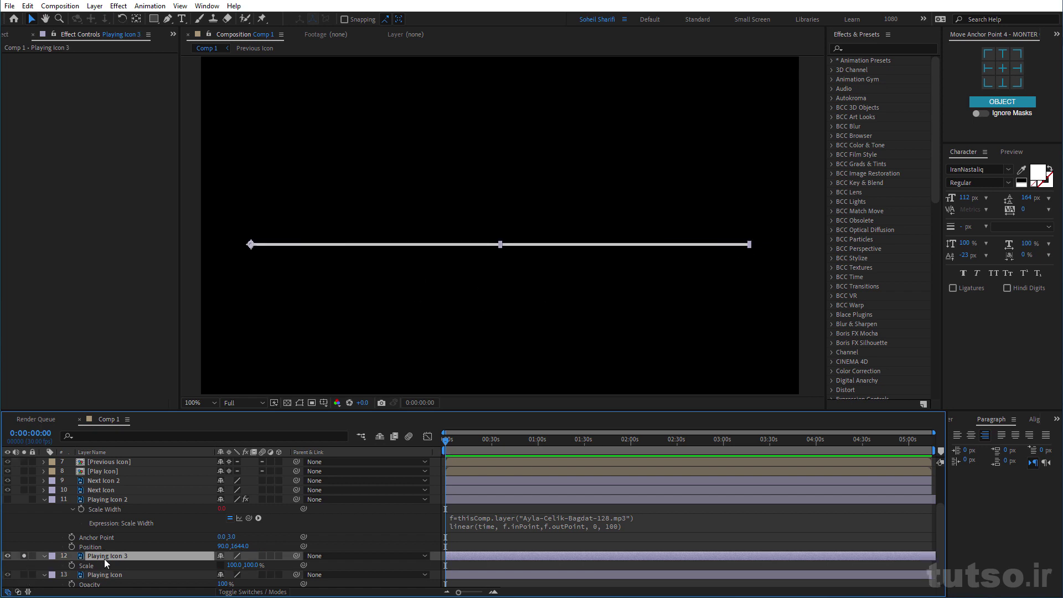
# Step: Apply a Fill effect to Playing Icon 3 via the quick effect search
pyautogui.hotkey('ctrl', 'space')
pyautogui.write('f')
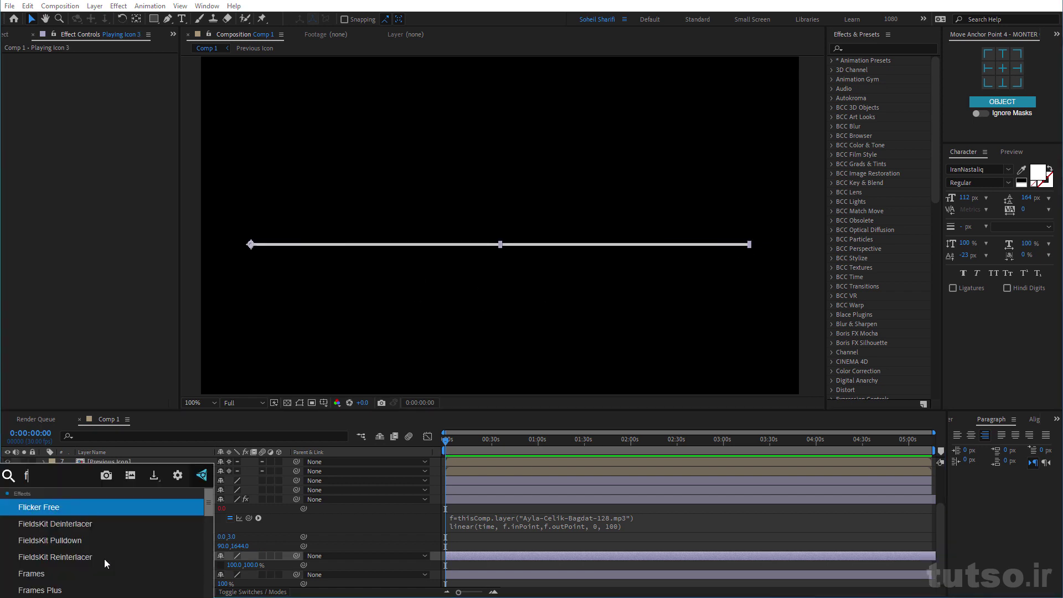
pyautogui.write('ill')
pyautogui.click(57, 510)
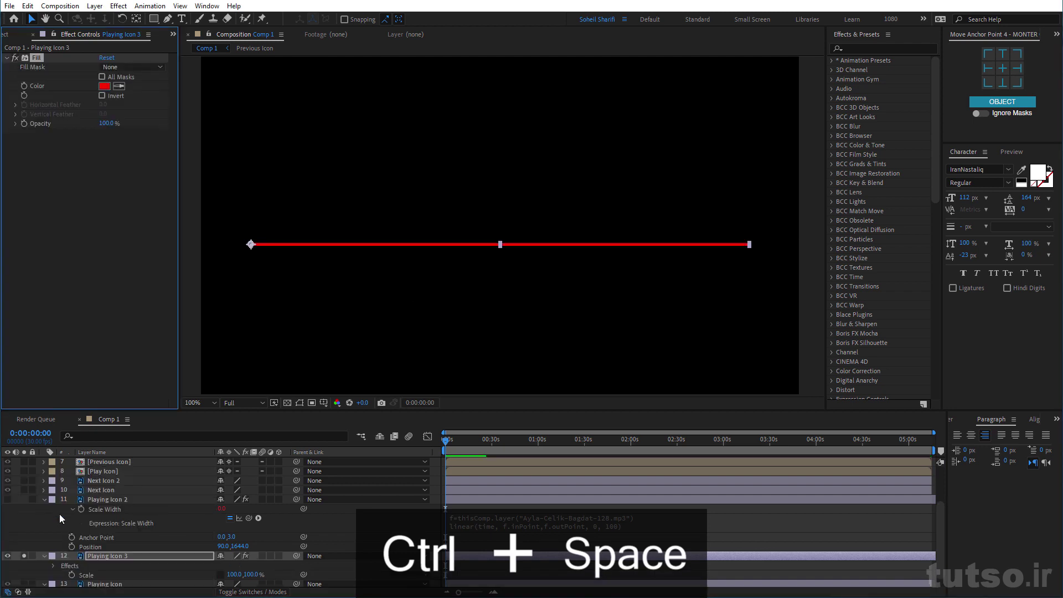
# Step: Copy Playing Icon 2's green Fill hex value into Playing Icon 3's Fill Color
pyautogui.click(114, 499)
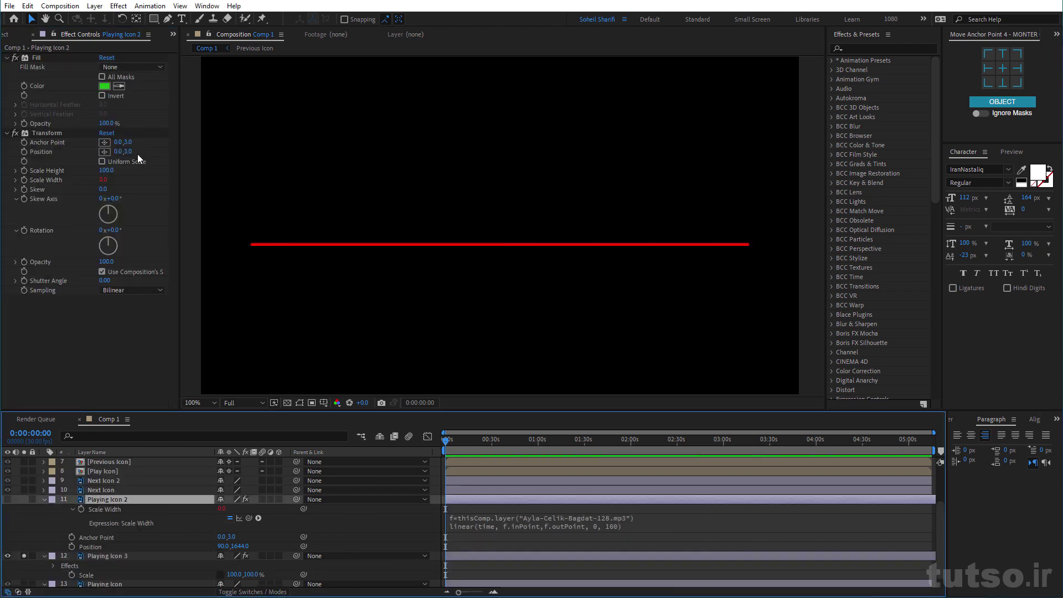
pyautogui.click(105, 86)
pyautogui.click(825, 233)
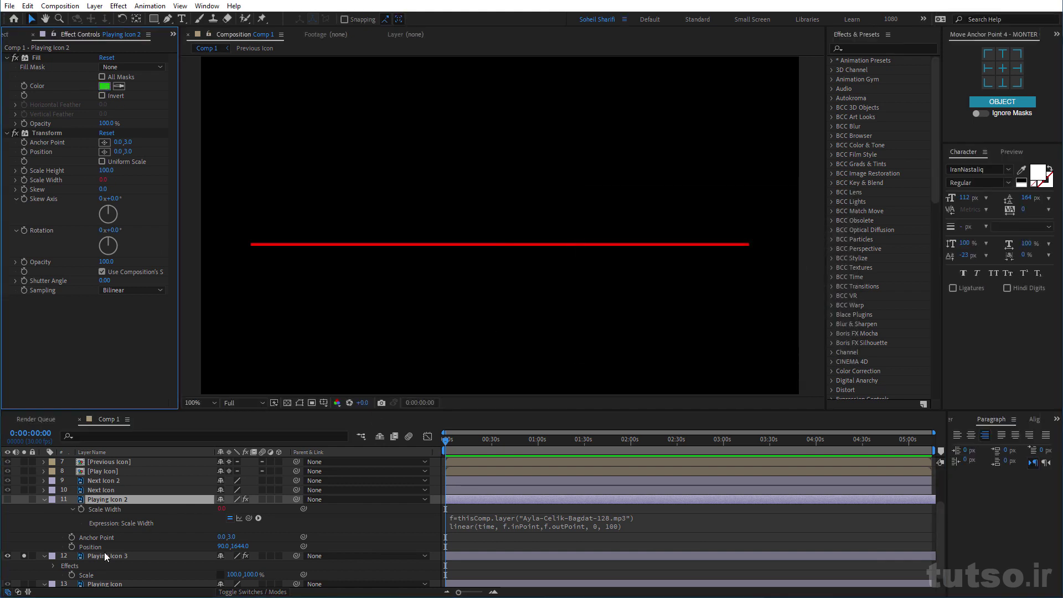
pyautogui.click(105, 555)
pyautogui.hotkey('ctrl', 'c')
pyautogui.click(105, 85)
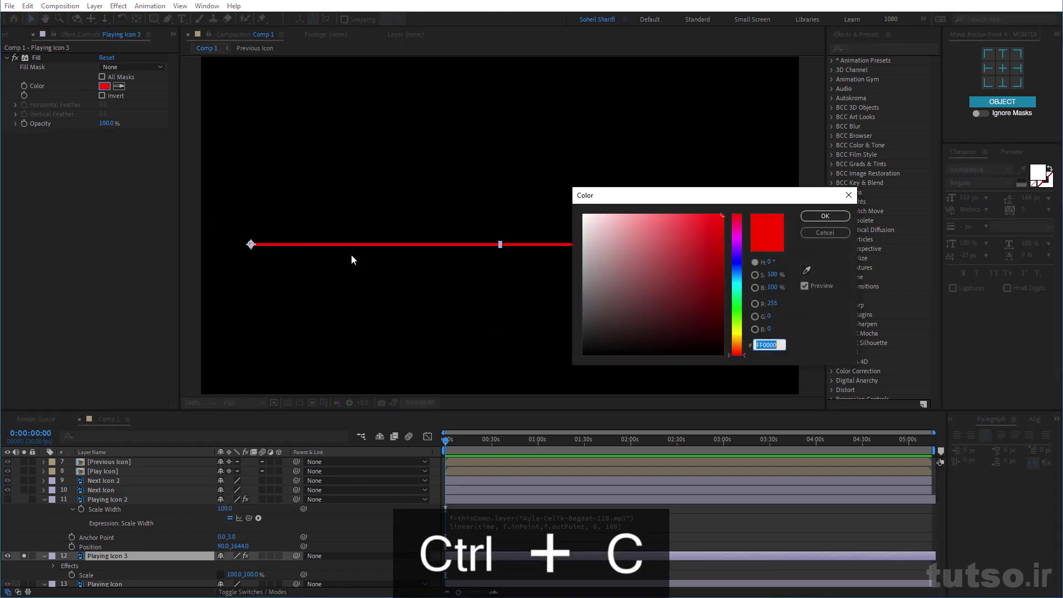
pyautogui.hotkey('ctrl', 'v')
pyautogui.click(833, 215)
pyautogui.hotkey('ctrl', 'v')
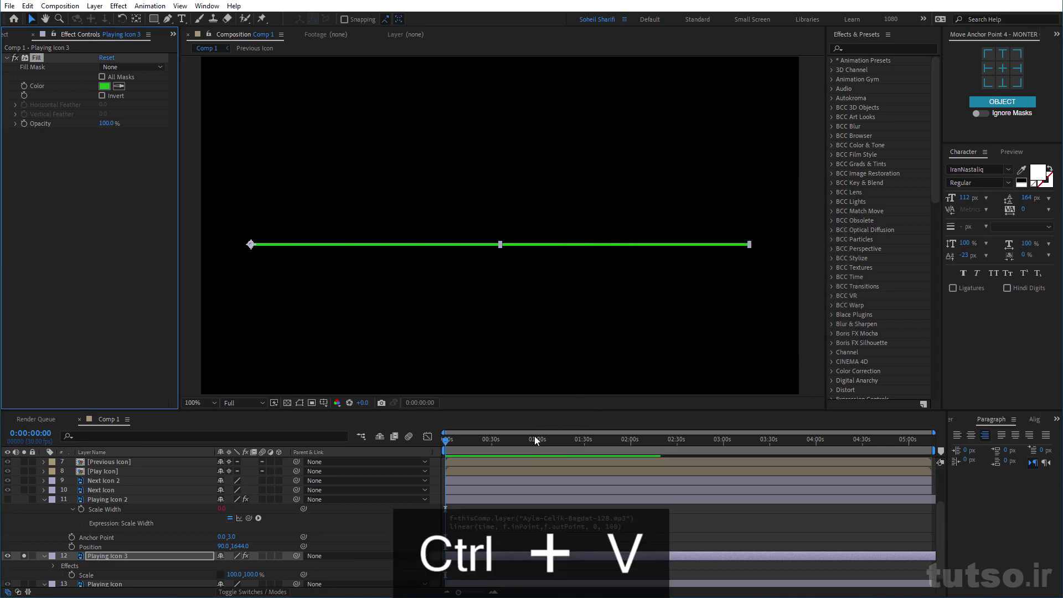
# Step: Check the green line over time, then show only Playing Icon 3's Scale property
pyautogui.moveTo(465, 446); pyautogui.dragTo(510, 454)
pyautogui.press('Home')
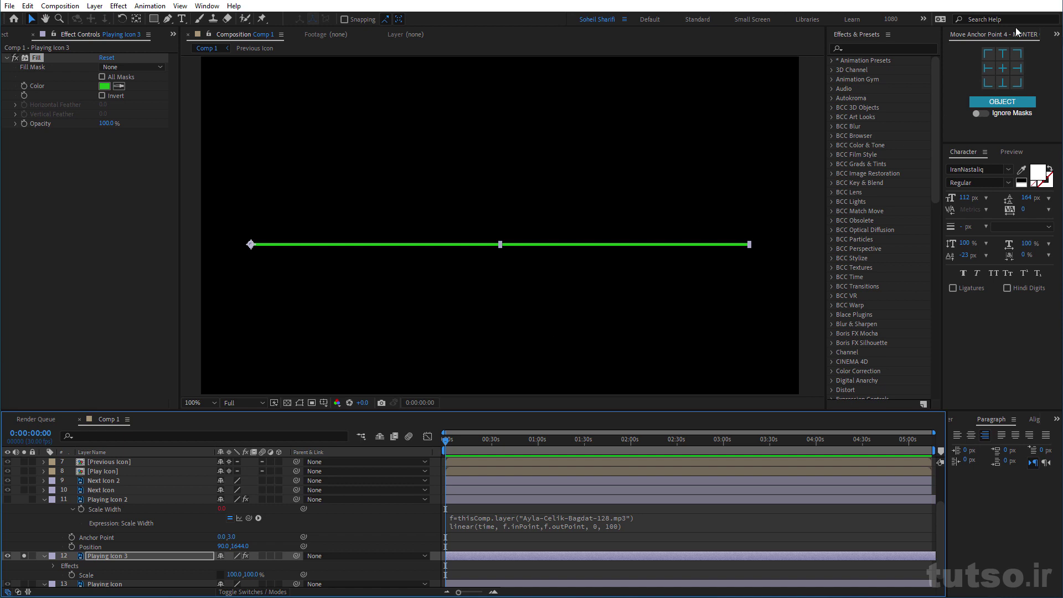
pyautogui.click(986, 70)
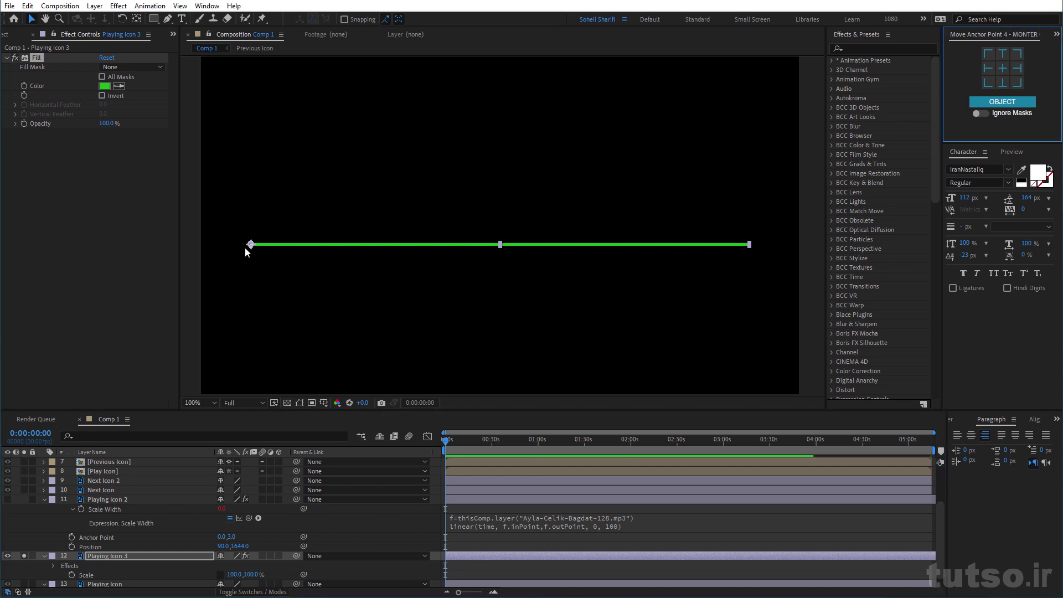
pyautogui.click(152, 553)
pyautogui.press('s')
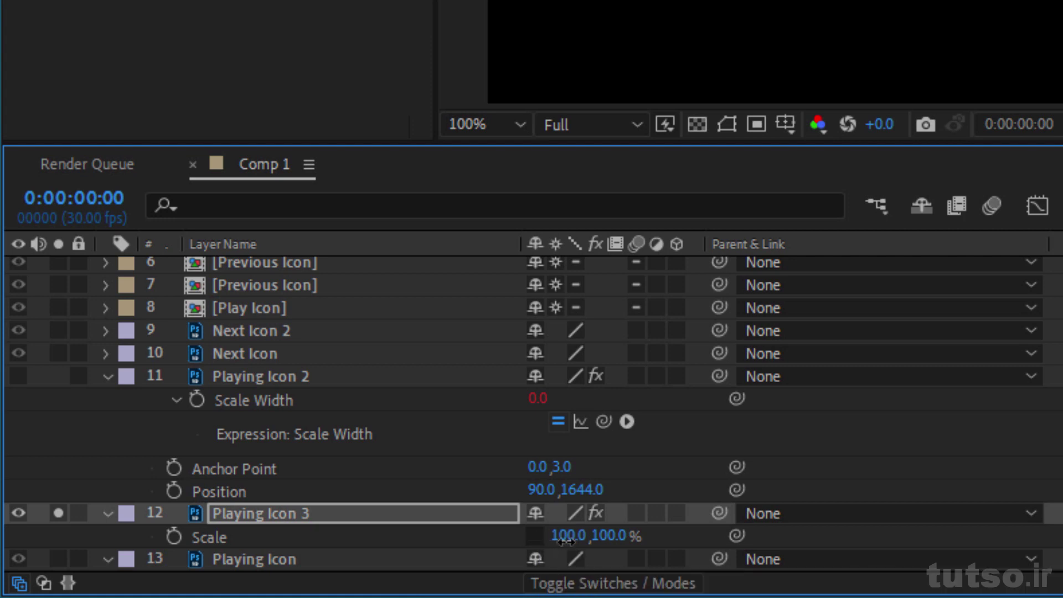
# Step: Enter 0 in Playing Icon 3's horizontal Scale so it reads 0.0, 100.0%
pyautogui.moveTo(569, 535); pyautogui.dragTo(517, 539)
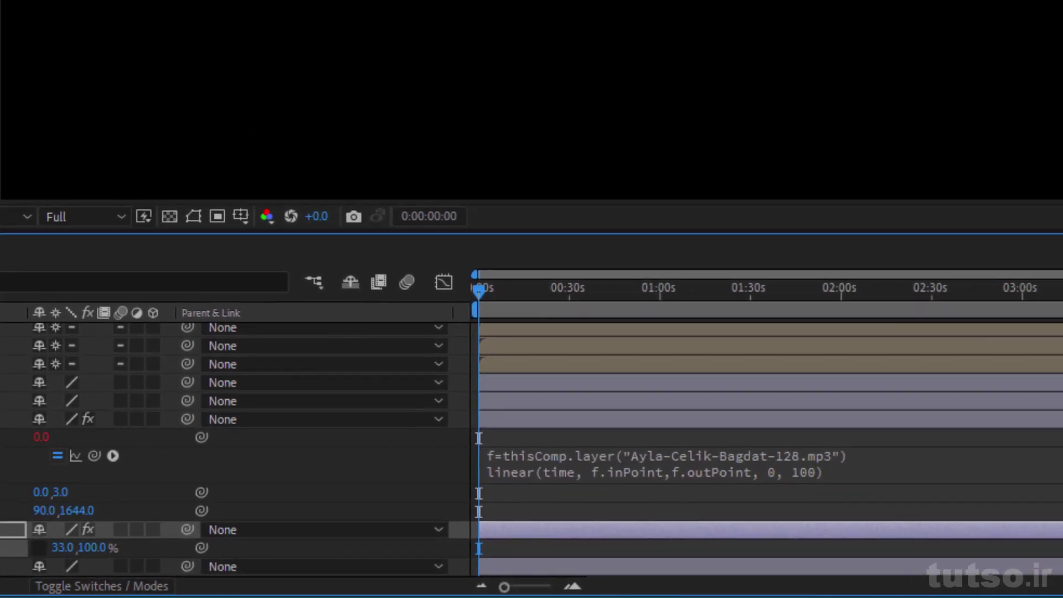
pyautogui.moveTo(77, 549); pyautogui.dragTo(2, 549)
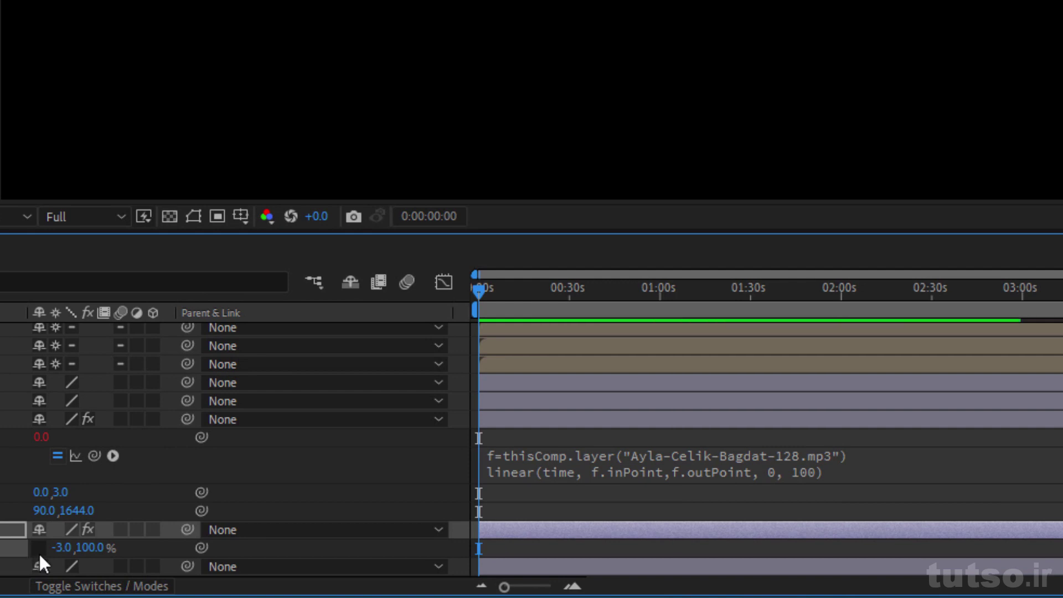
pyautogui.hotkey('ctrl', 'z')
pyautogui.click(66, 548)
pyautogui.hotkey('ctrl', 'z')
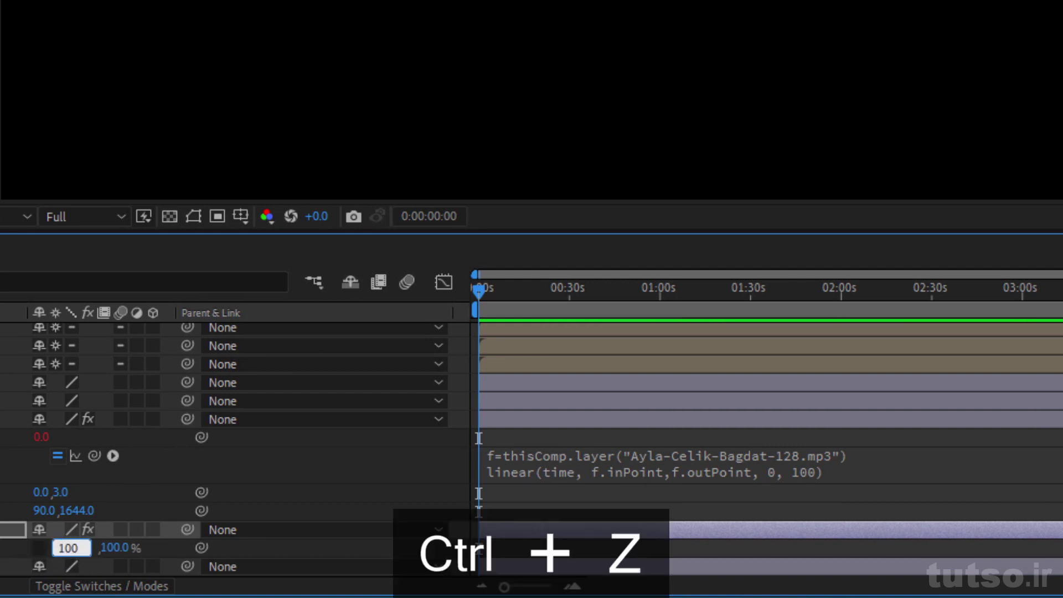
pyautogui.press('BackSpace')
pyautogui.press('BackSpace')
pyautogui.press('BackSpace')
pyautogui.write('0')
pyautogui.press('Return')
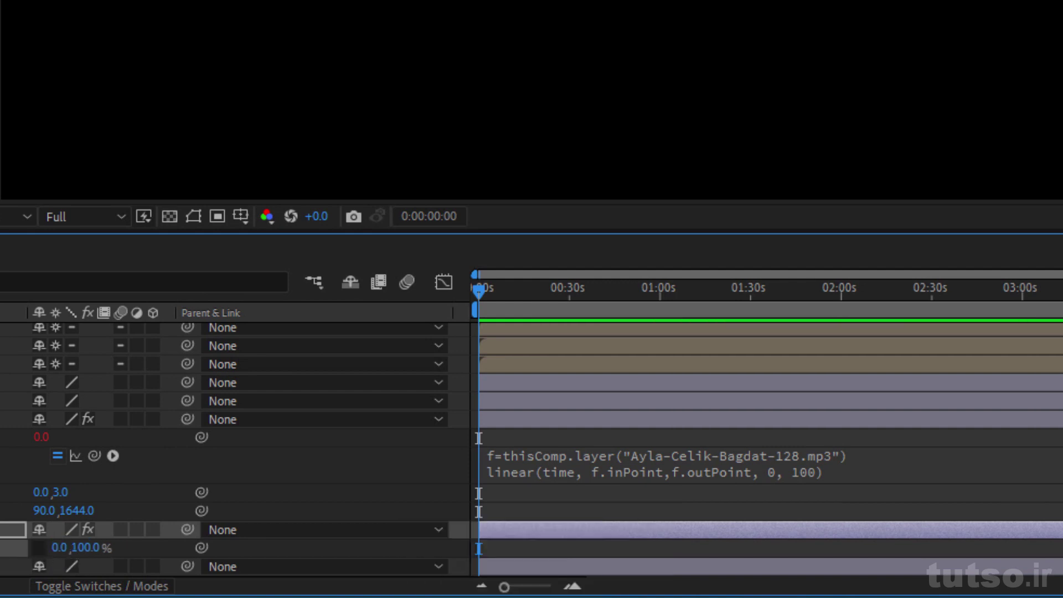
pyautogui.hotkey('ctrl', 'a')
# Step: Keyframe Playing Icon 3's Scale X at 0 at the start and 100 at 0:00:26:16, then preview
pyautogui.hotkey('alt', 'shift', 's')
pyautogui.click(559, 293)
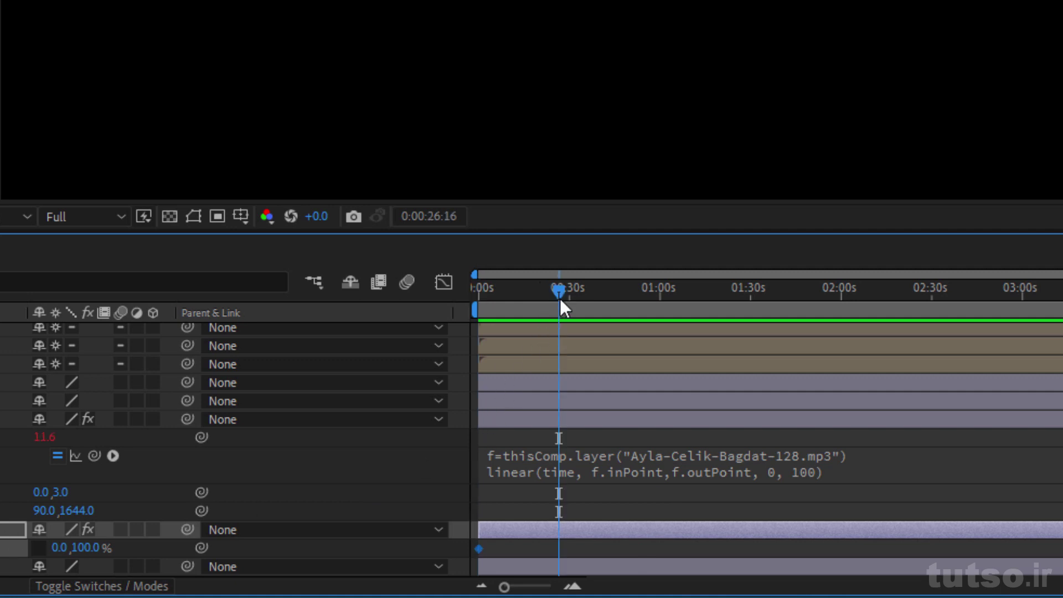
pyautogui.moveTo(56, 548); pyautogui.dragTo(70, 556)
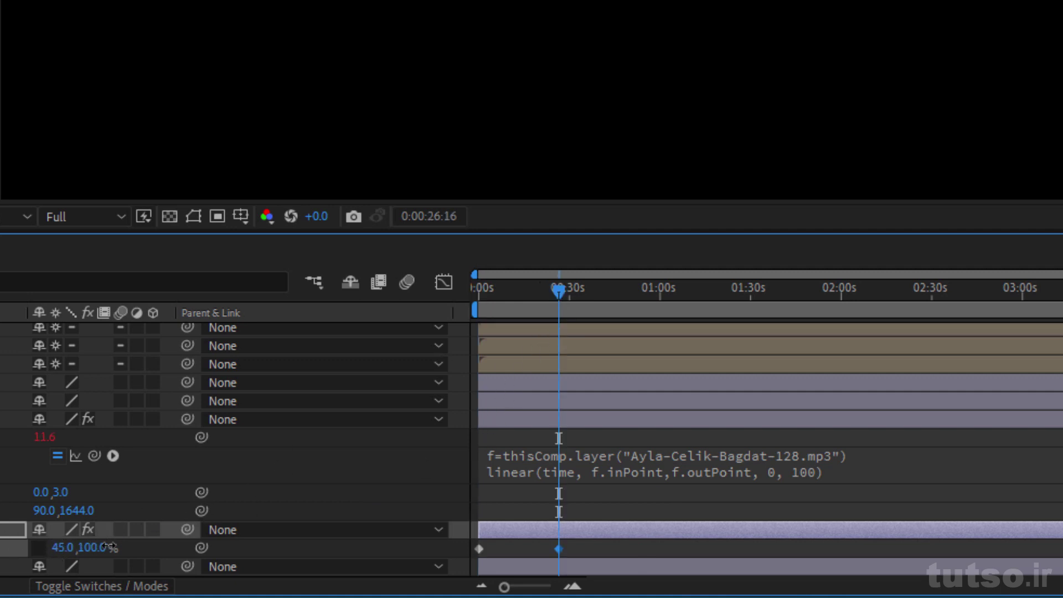
pyautogui.click(62, 548)
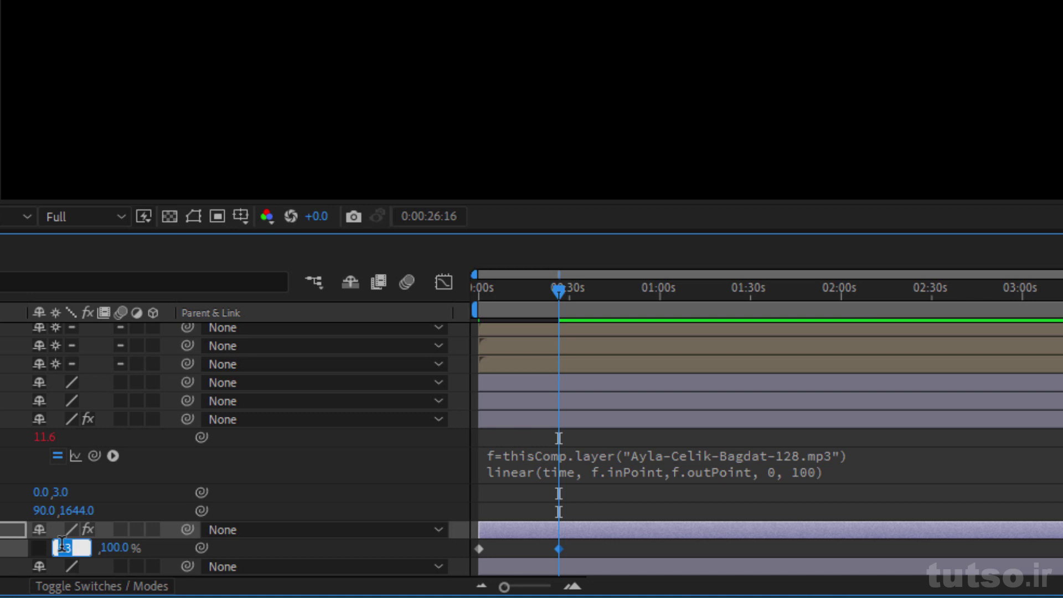
pyautogui.write('100')
pyautogui.press('Return')
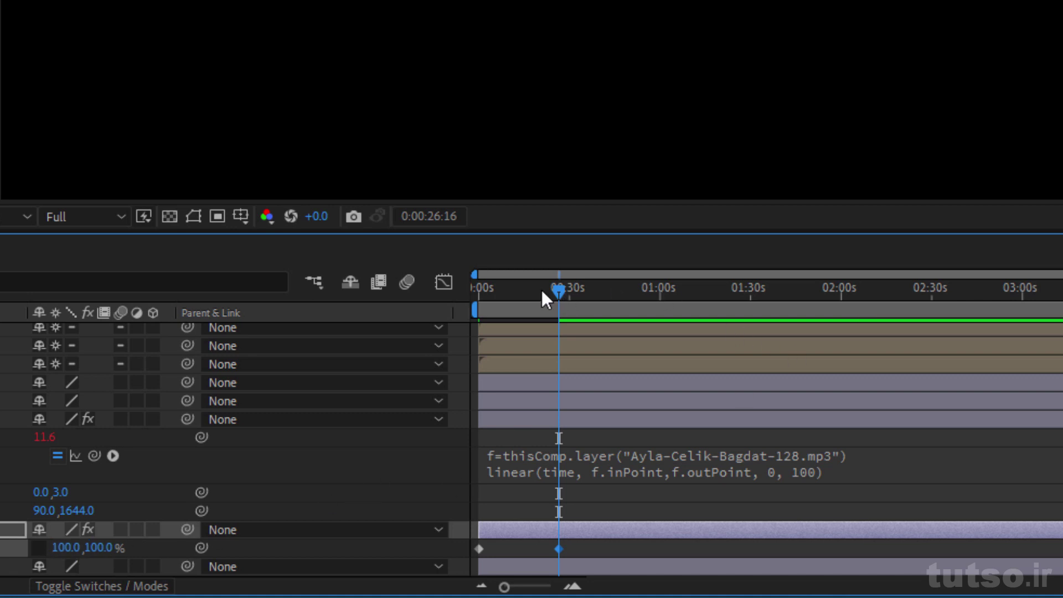
pyautogui.moveTo(556, 289); pyautogui.dragTo(416, 304)
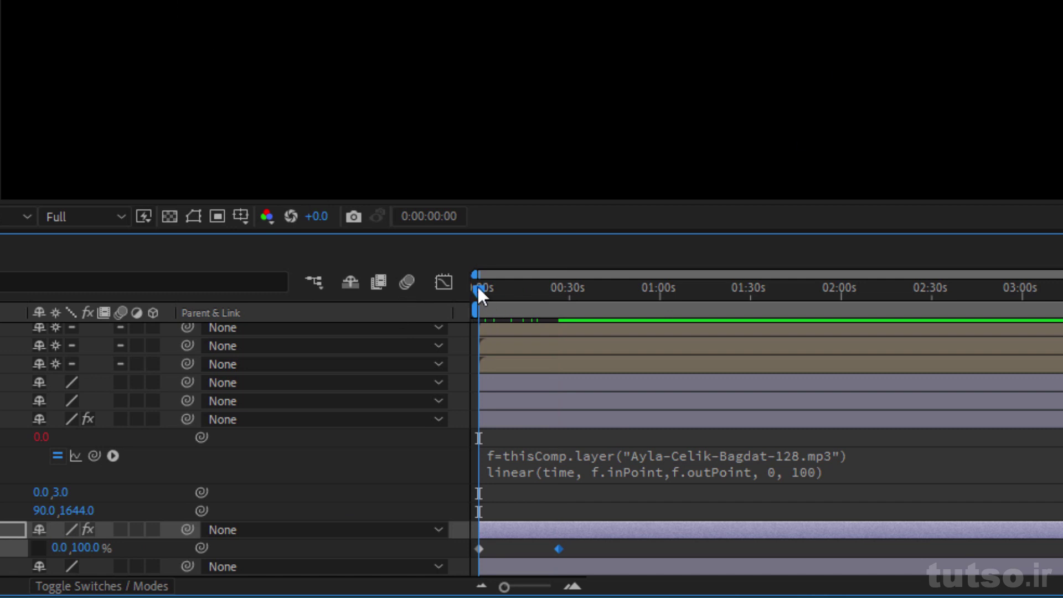
pyautogui.moveTo(481, 288); pyautogui.dragTo(541, 288)
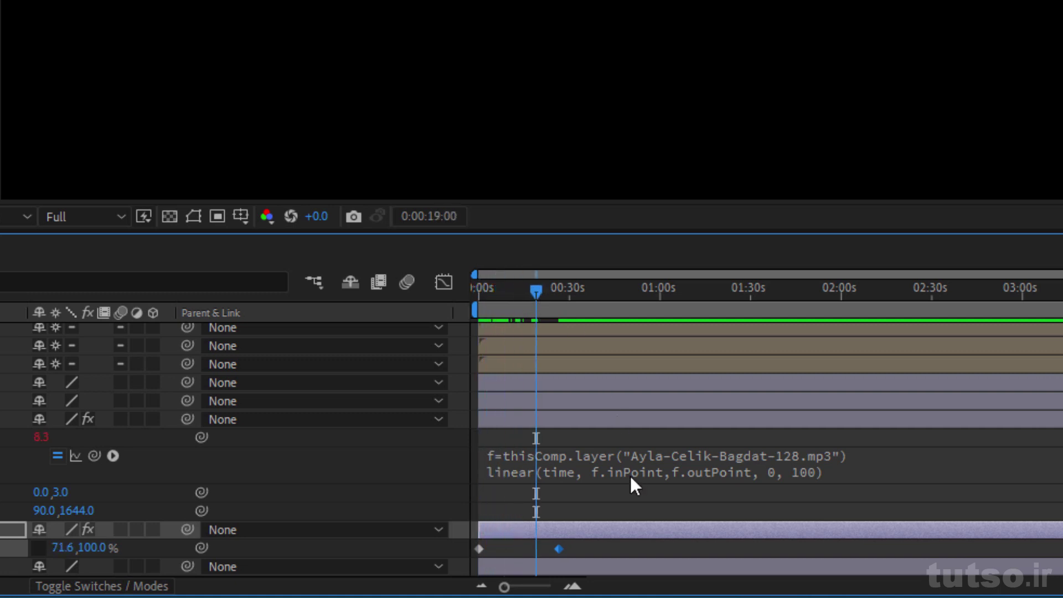
# Step: Jump to the comp end and drag Playing Icon 3's 26-second Scale keyframe out to about 3:40
pyautogui.click(869, 451)
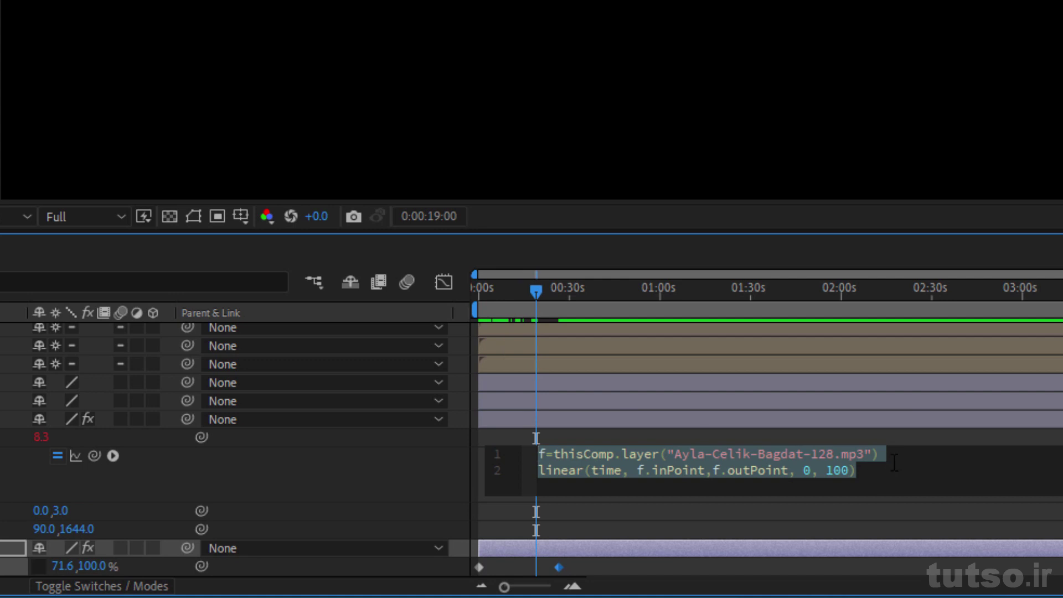
pyautogui.click(945, 476)
pyautogui.click(945, 476)
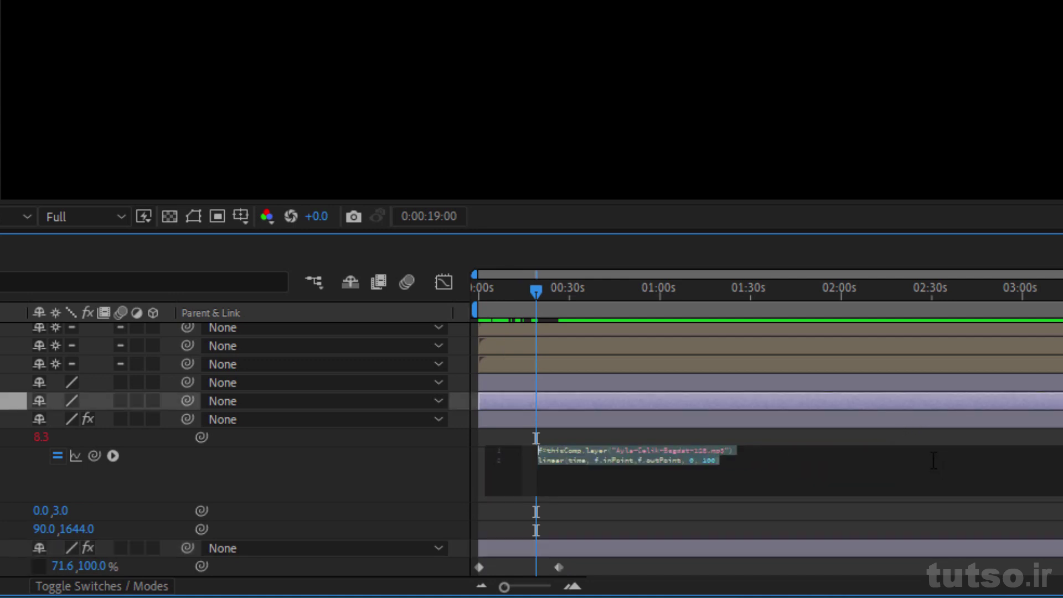
pyautogui.scroll(3, 609, 443)
pyautogui.hotkey('ctrl', 'Up')
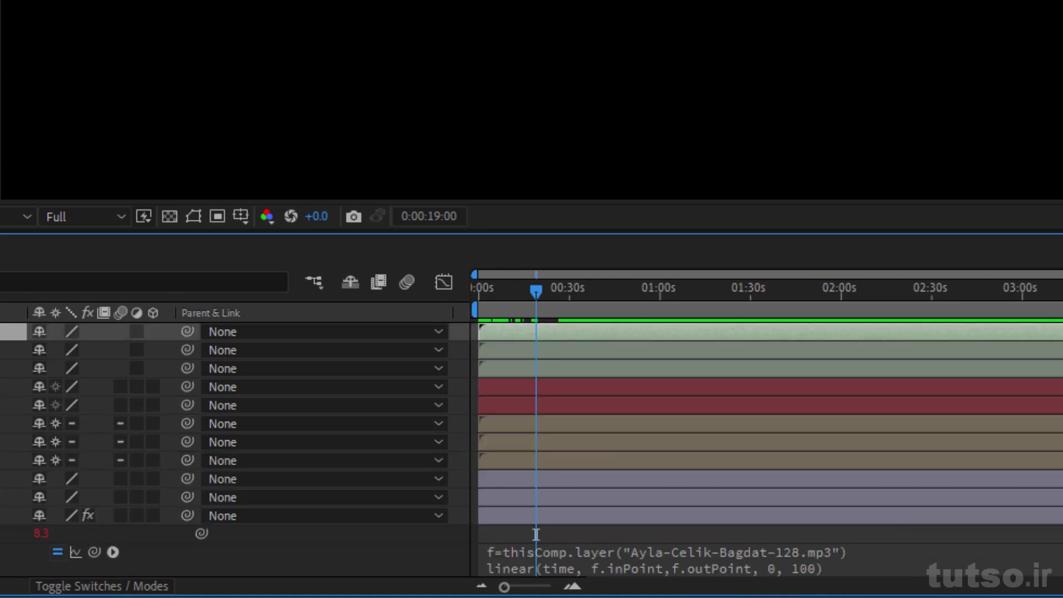
pyautogui.press('End')
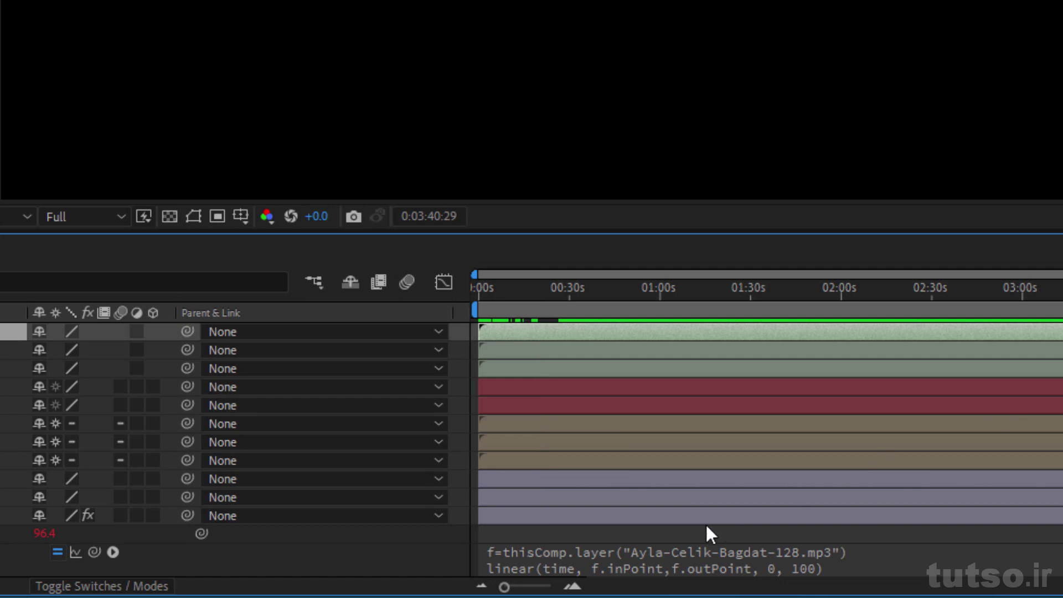
pyautogui.click(713, 516)
pyautogui.scroll(-3, 714, 518)
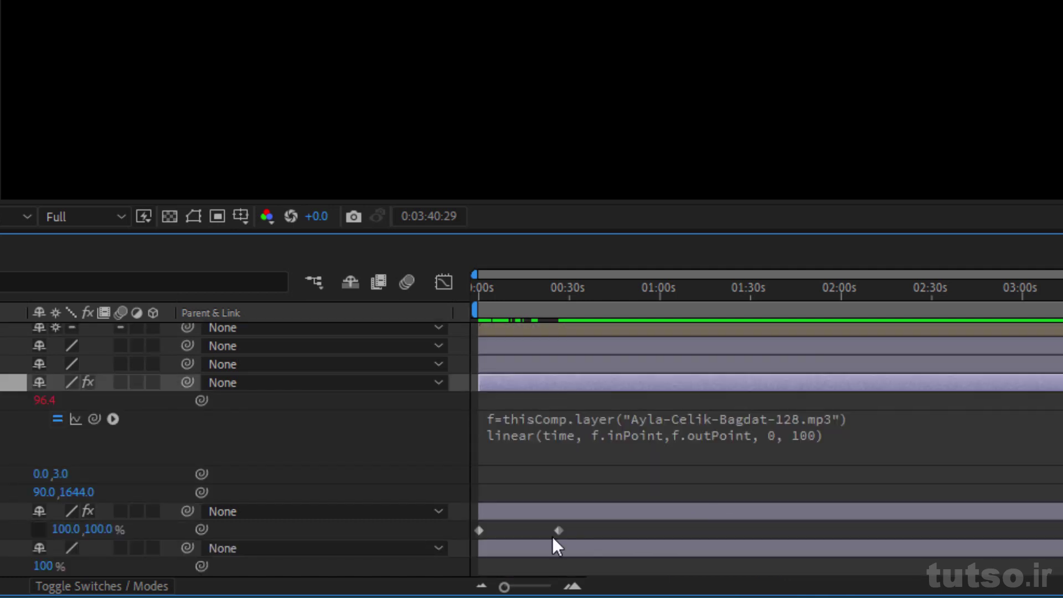
pyautogui.moveTo(558, 530); pyautogui.dragTo(1058, 532)
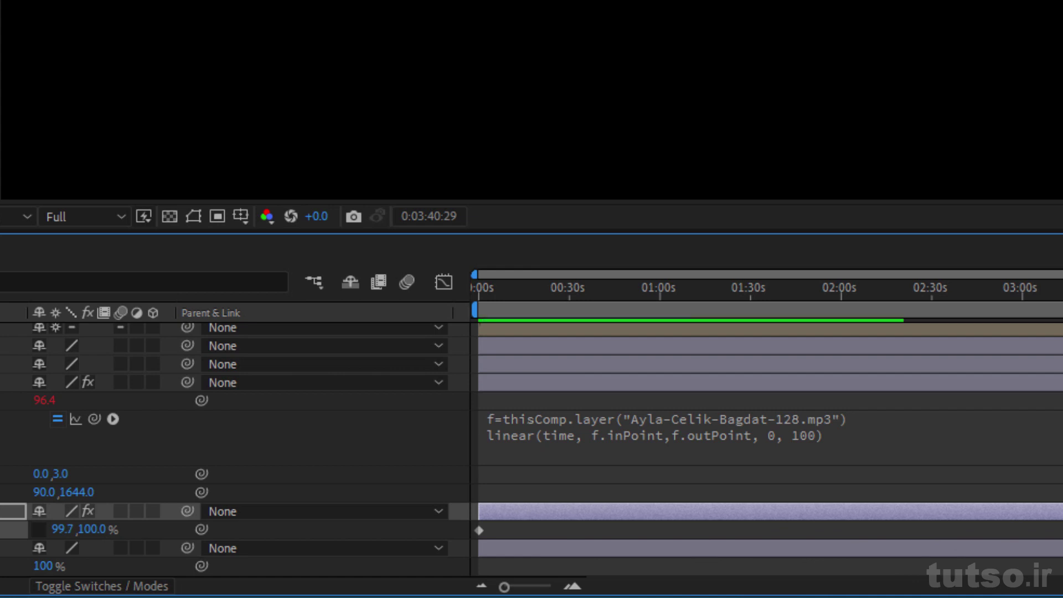
pyautogui.moveTo(919, 310); pyautogui.dragTo(1062, 328)
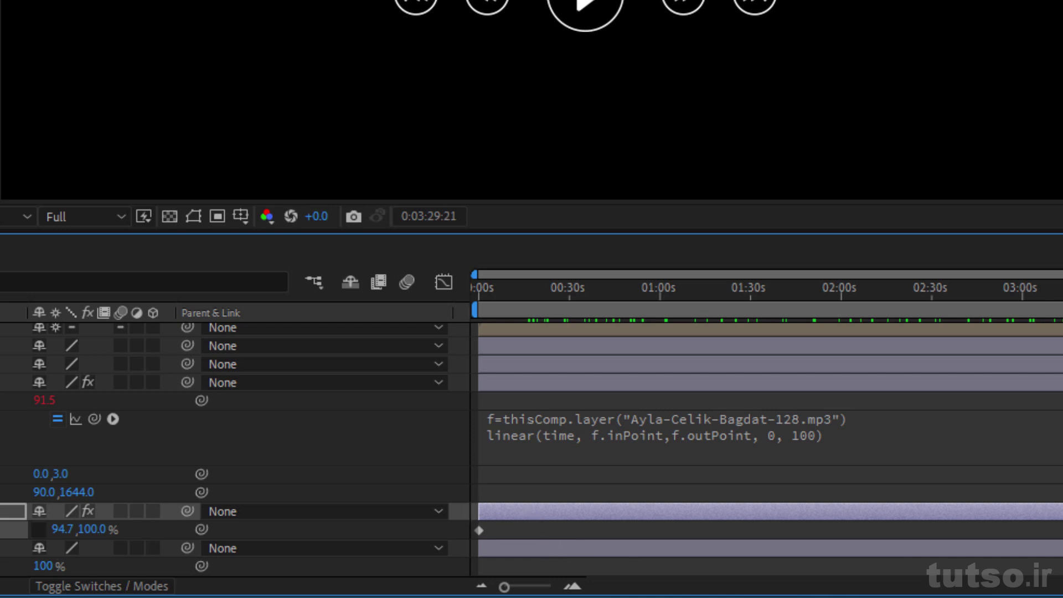
pyautogui.scroll(3, 499, 443)
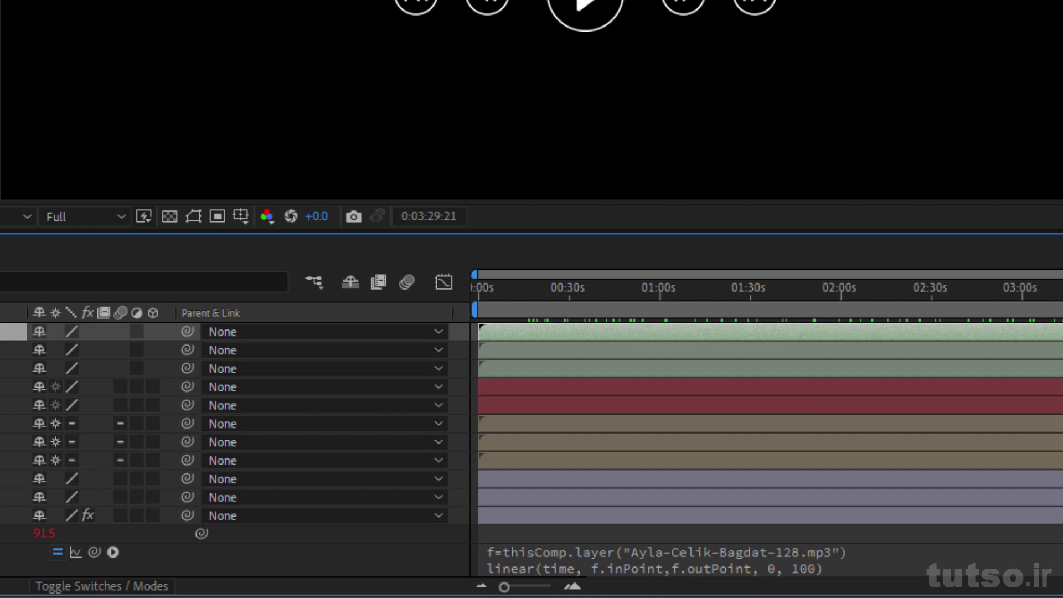
pyautogui.scroll(-3, 498, 443)
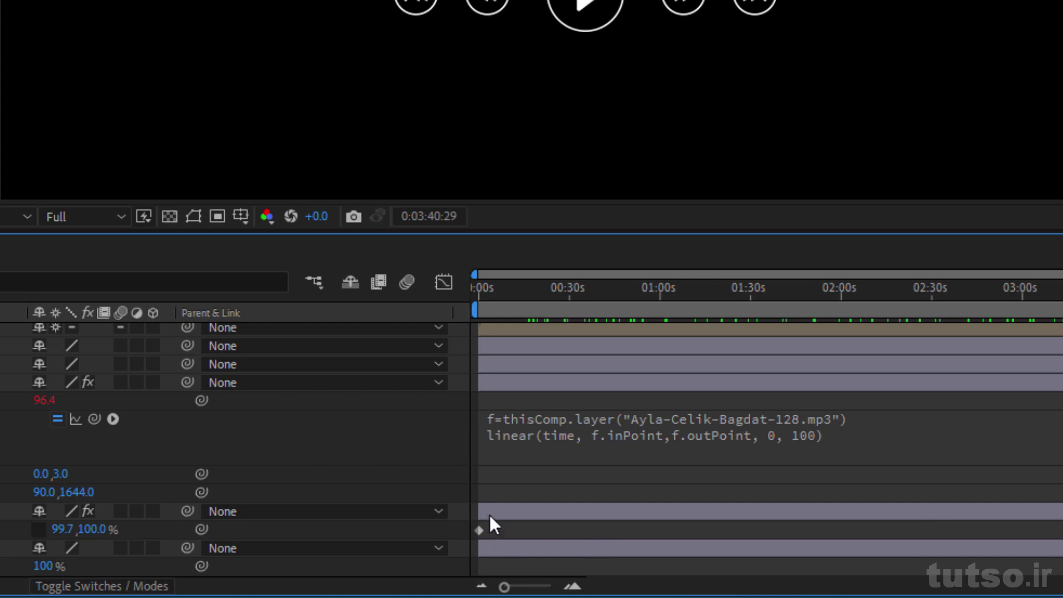
# Step: Copy Playing Icon 2's Scale Width linear expression and paste it onto Playing Icon 3's Scale
pyautogui.click(676, 431)
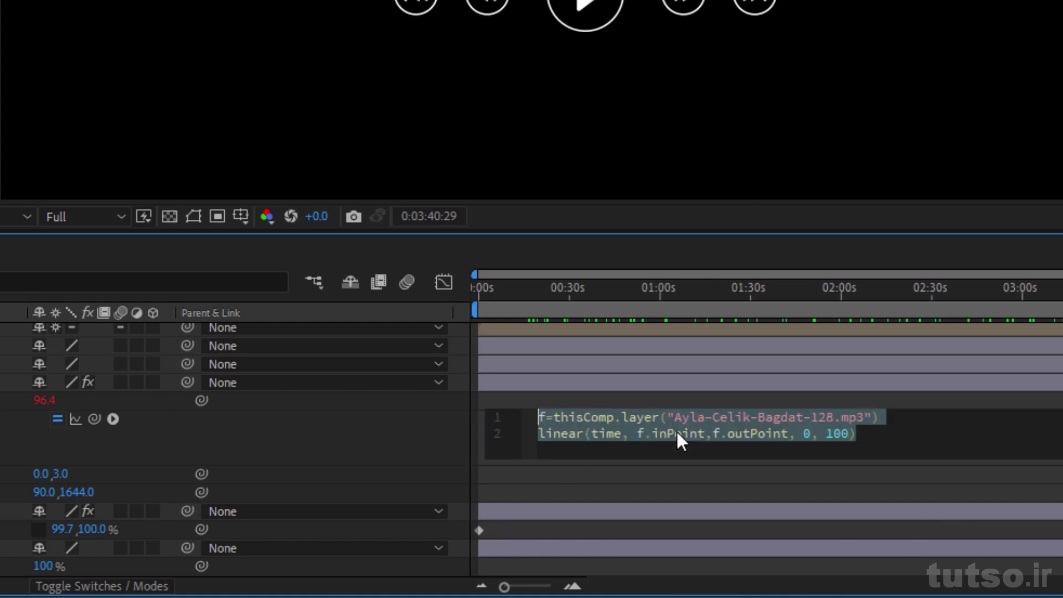
pyautogui.hotkey('ctrl', 'c')
pyautogui.click(432, 510)
pyautogui.hotkey('ctrl', 'v')
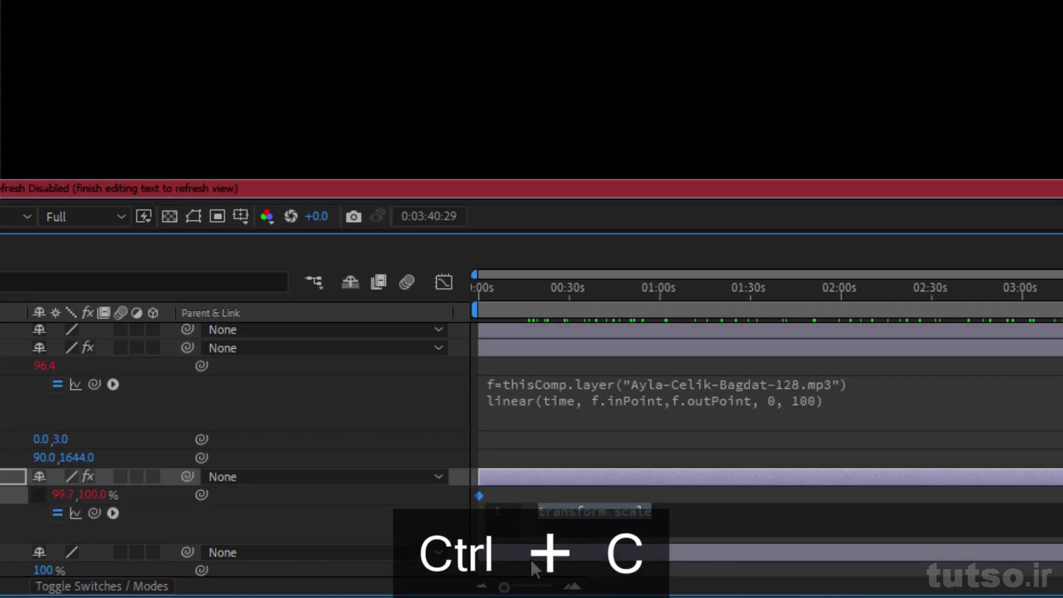
pyautogui.click(955, 528)
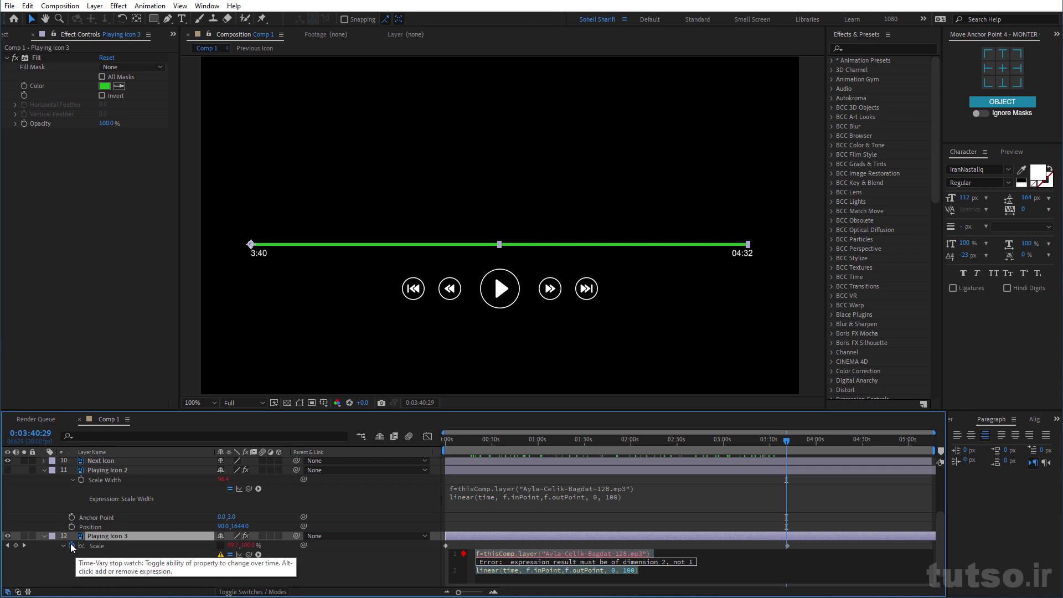
# Step: Remove Playing Icon 3's Scale expression, set Scale X to 100, and delete its keyframes
pyautogui.keyDown('alt'); pyautogui.click(72, 547); pyautogui.keyUp('alt')
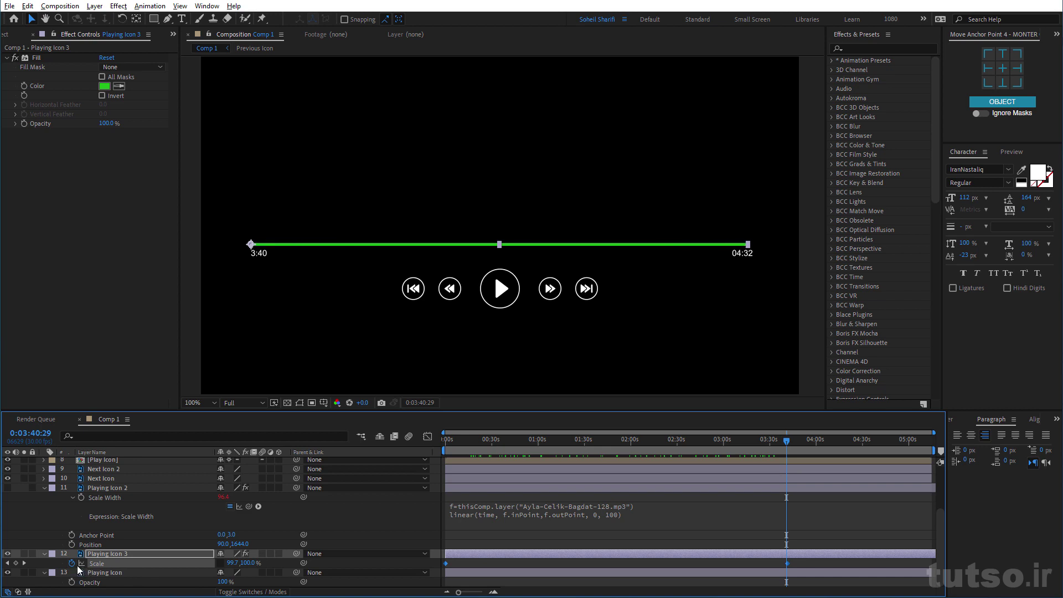
pyautogui.keyDown('alt'); pyautogui.click(71, 563); pyautogui.keyUp('alt')
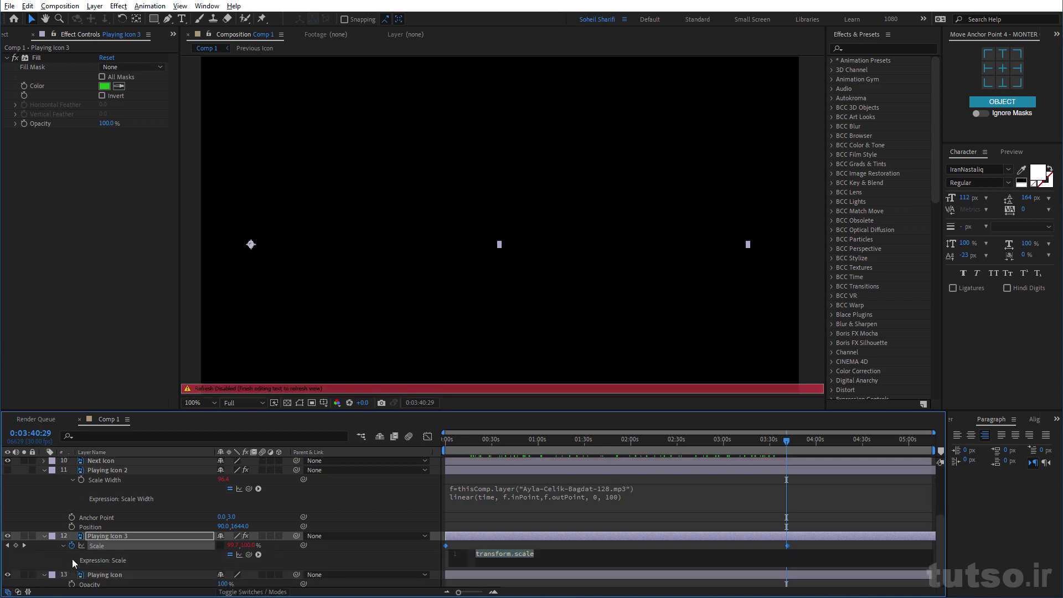
pyautogui.keyDown('alt'); pyautogui.click(74, 546); pyautogui.keyUp('alt')
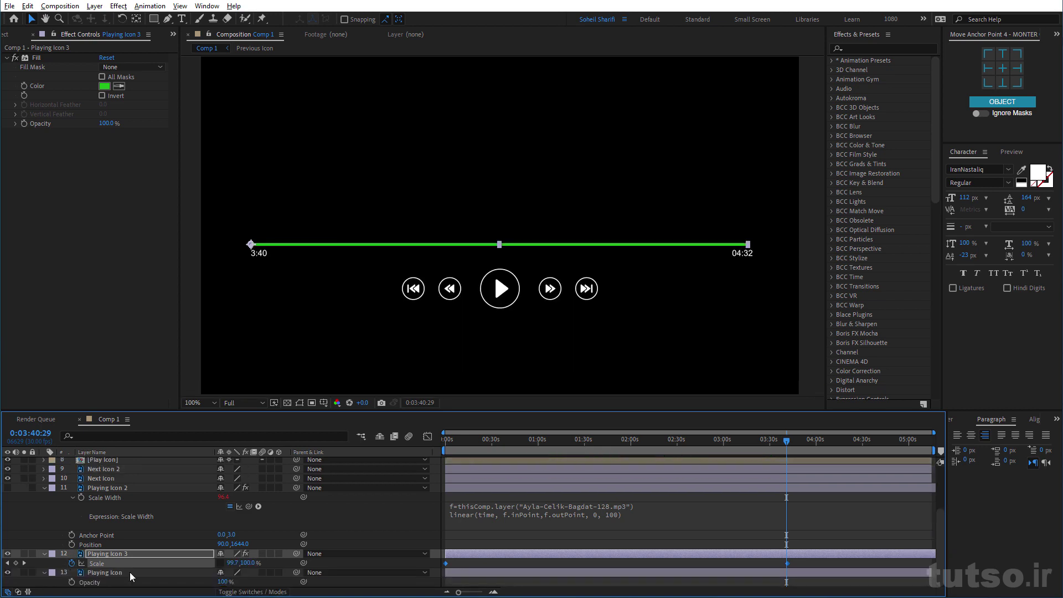
pyautogui.click(231, 562)
pyautogui.write('100')
pyautogui.press('Return')
pyautogui.click(71, 564)
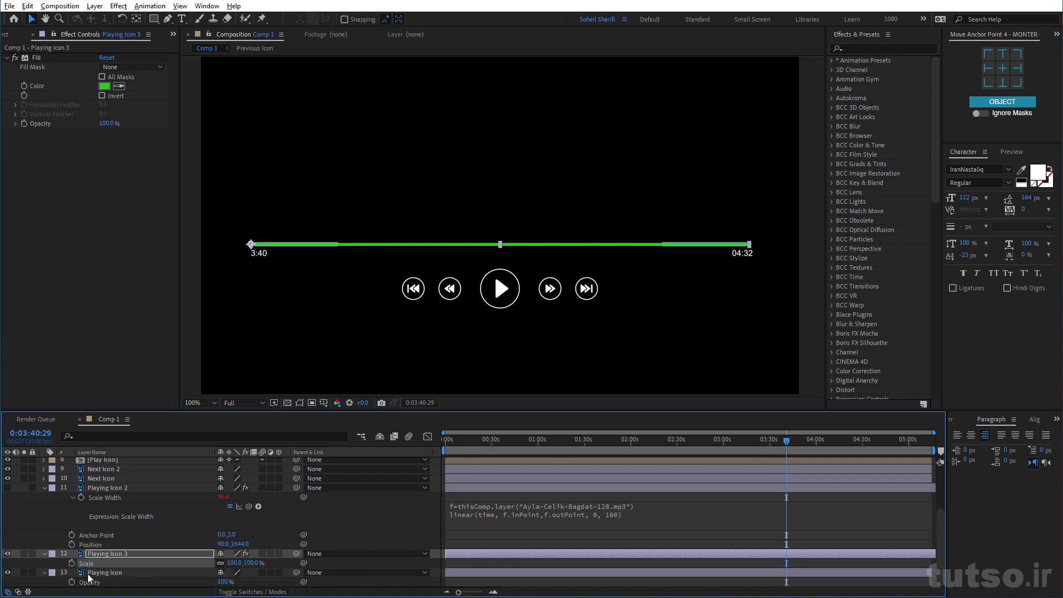
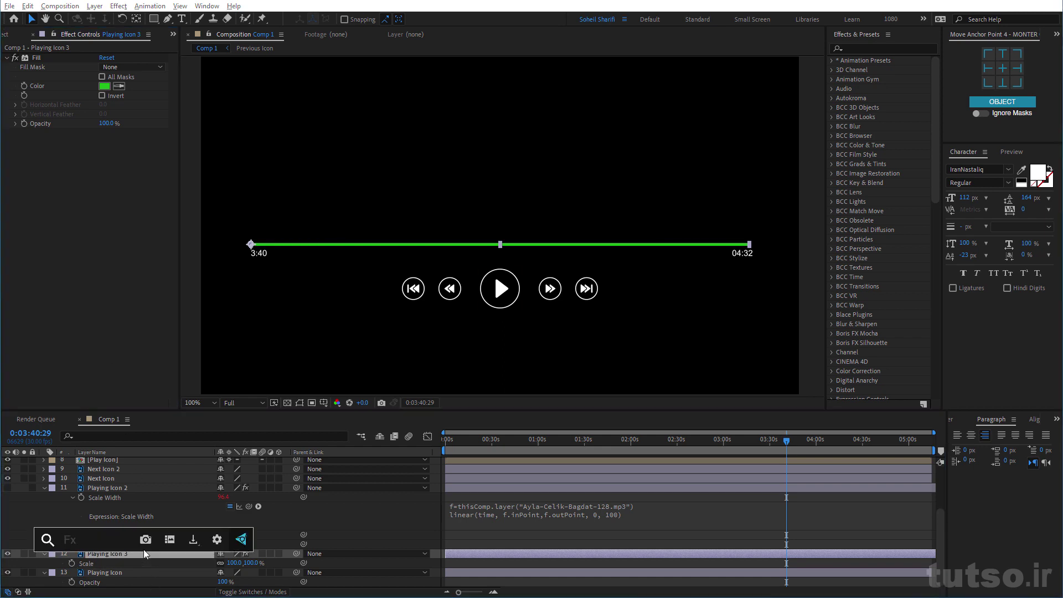
# Step: Apply the Transform effect to the Playing Icon 3 layer from the FX Console ('tra')
pyautogui.write('tra')
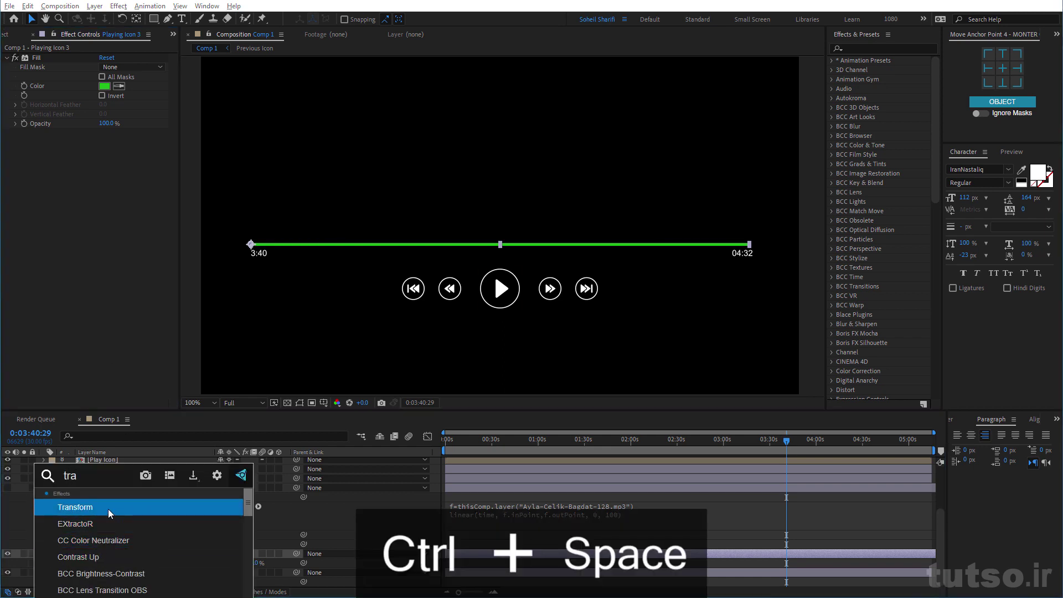
pyautogui.click(108, 510)
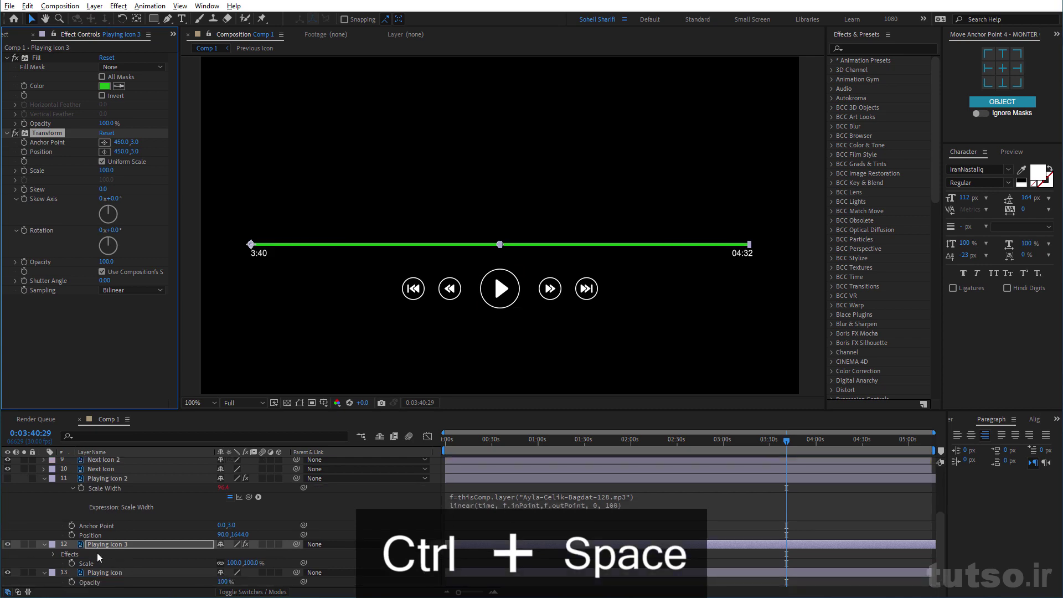
pyautogui.click(44, 544)
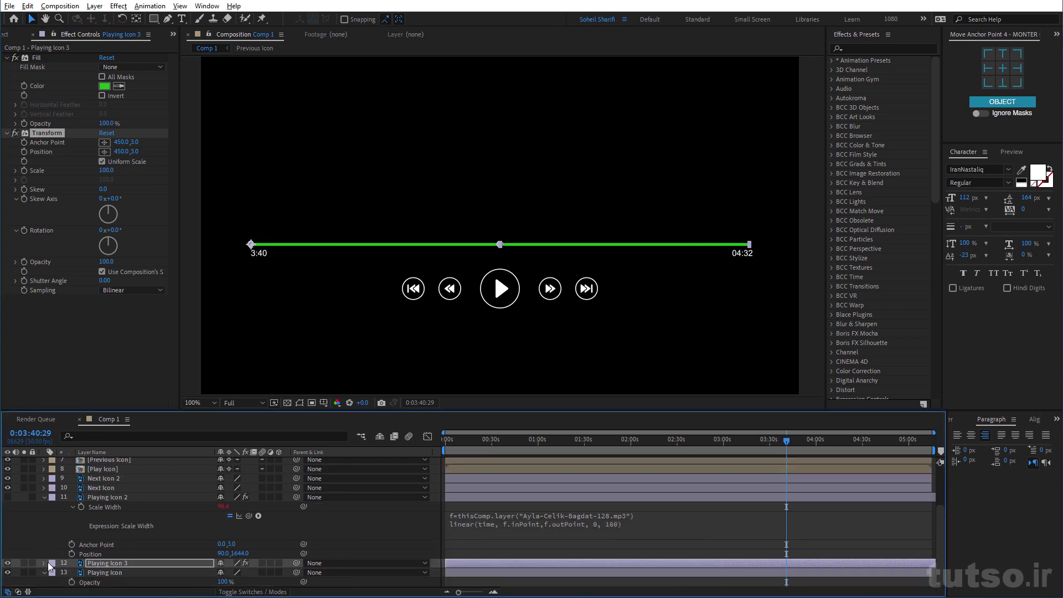
pyautogui.click(44, 563)
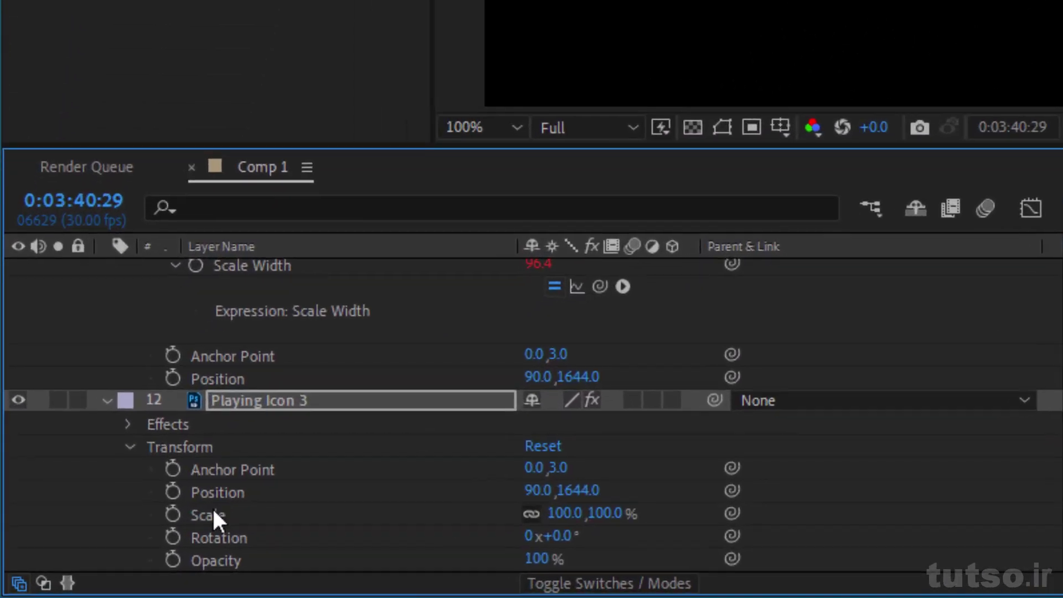
pyautogui.scroll(-1, 89, 562)
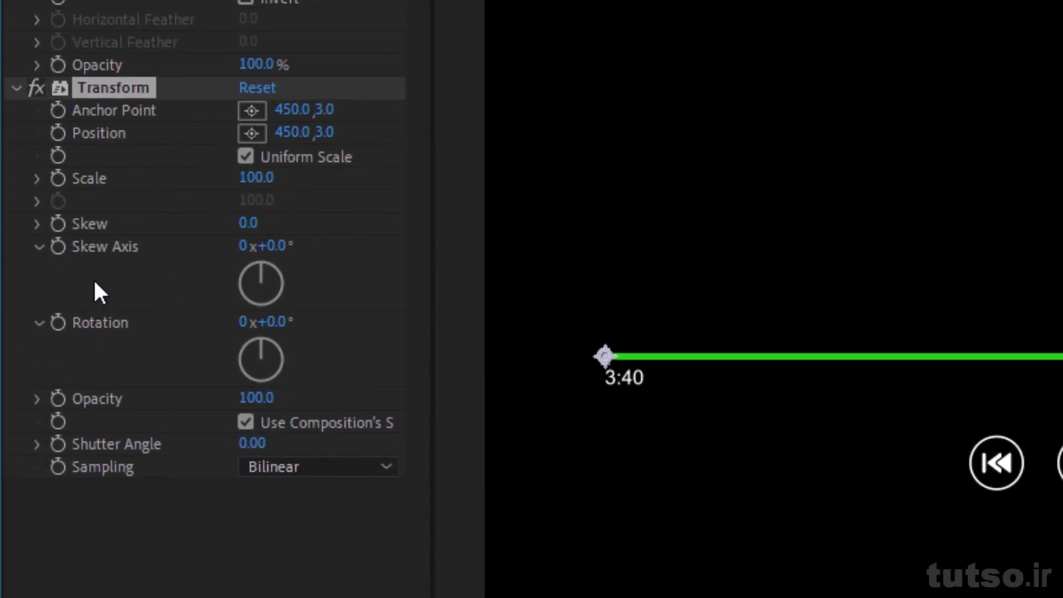
# Step: Turn off Uniform Scale, set anchor to 0,3, and test that Scale Width grows from the left
pyautogui.click(249, 157)
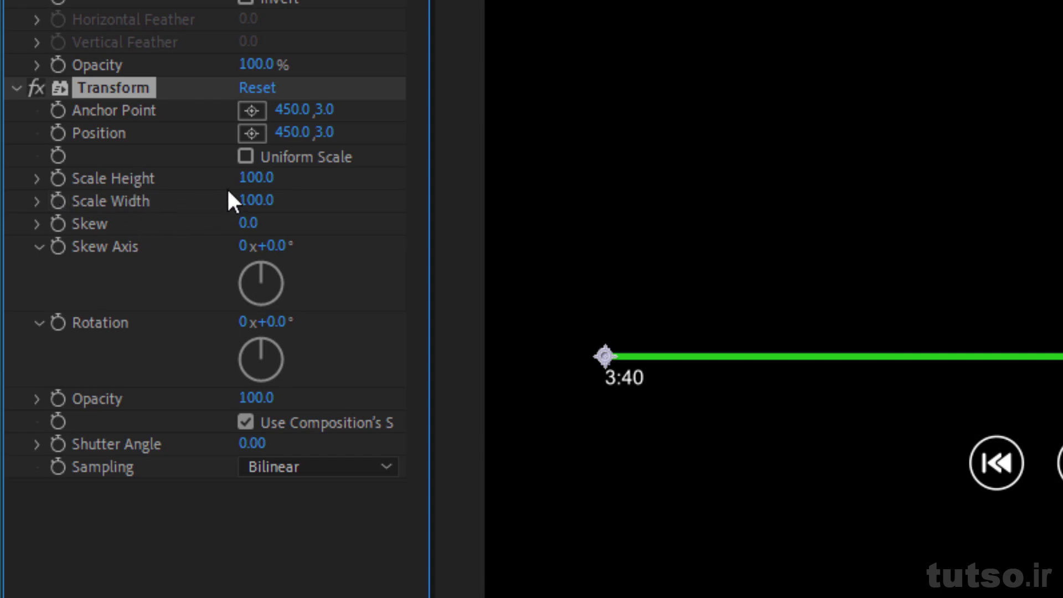
pyautogui.moveTo(250, 200); pyautogui.dragTo(229, 199)
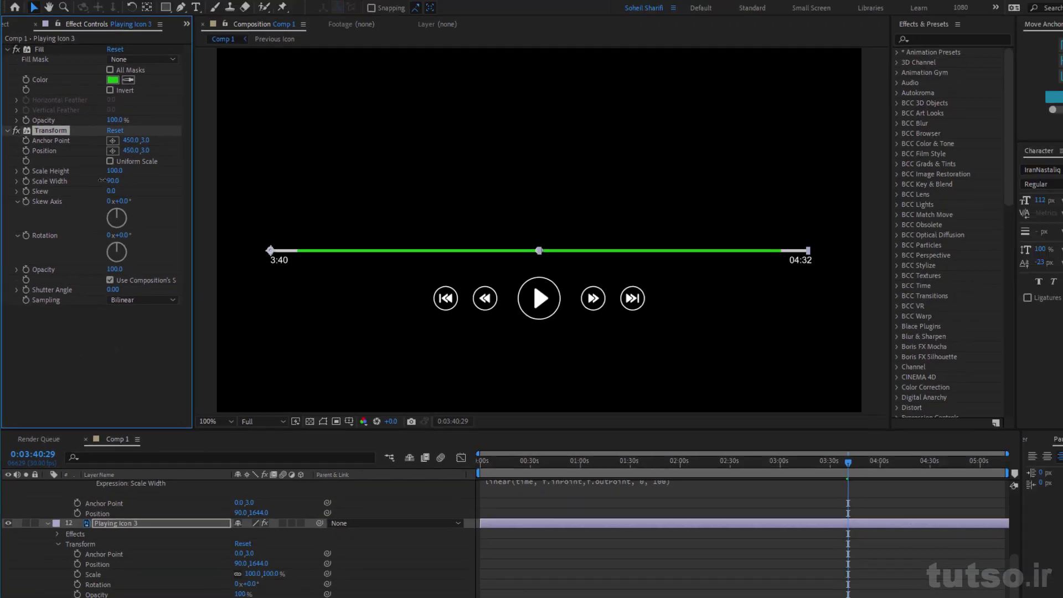
pyautogui.moveTo(102, 180); pyautogui.dragTo(77, 185)
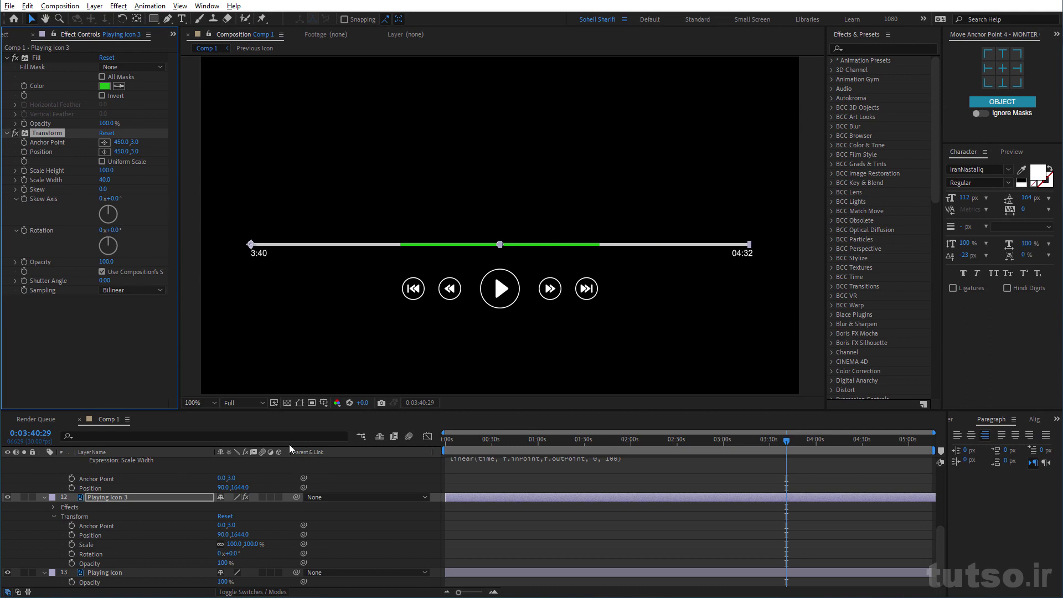
pyautogui.hotkey('ctrl', 'z')
pyautogui.click(121, 142)
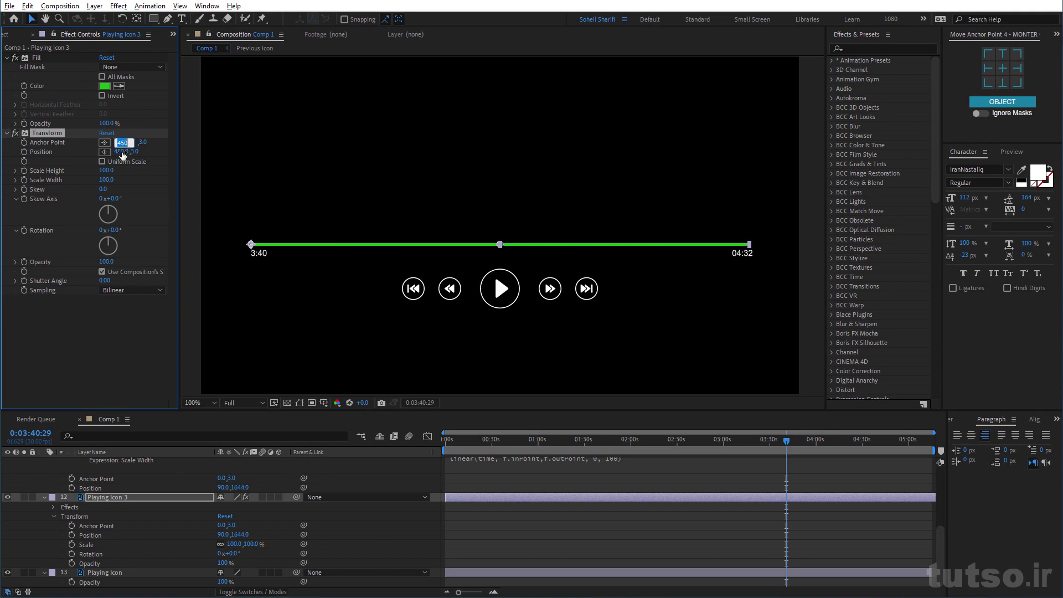
pyautogui.hotkey('ctrl', 'z')
pyautogui.hotkey('ctrl', 'z')
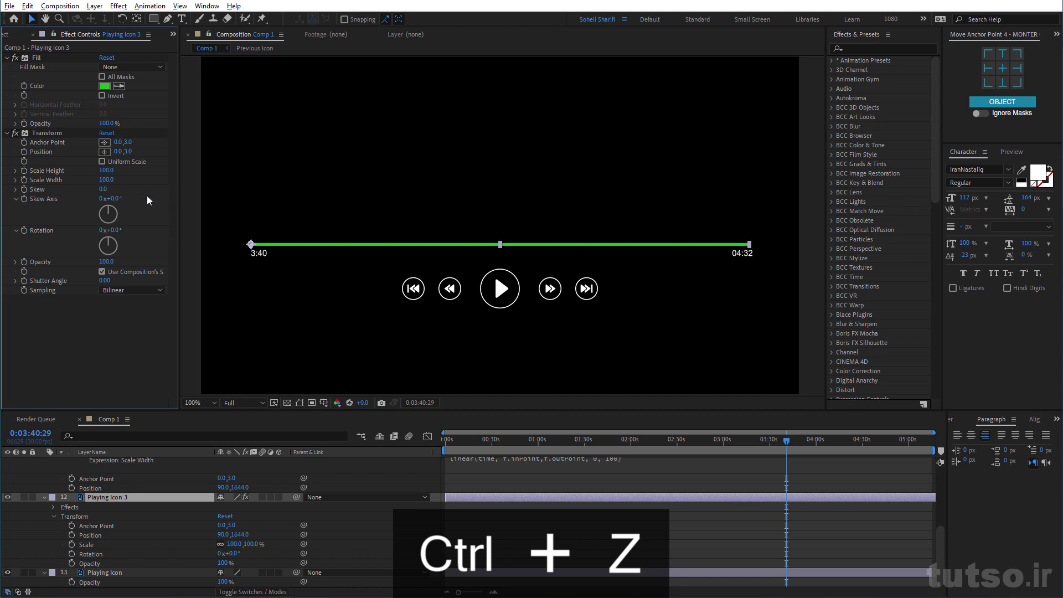
pyautogui.moveTo(105, 180); pyautogui.dragTo(41, 188)
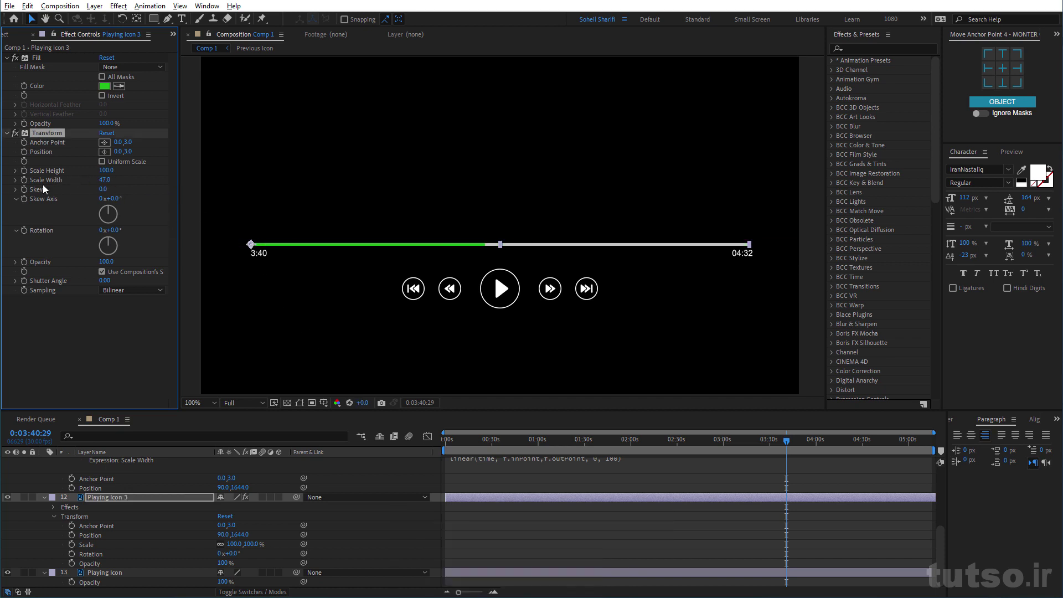
pyautogui.moveTo(109, 184); pyautogui.dragTo(110, 184)
# Step: Set Scale Width to 100 and add an expression to it
pyautogui.click(109, 184)
pyautogui.write('100')
pyautogui.press('Return')
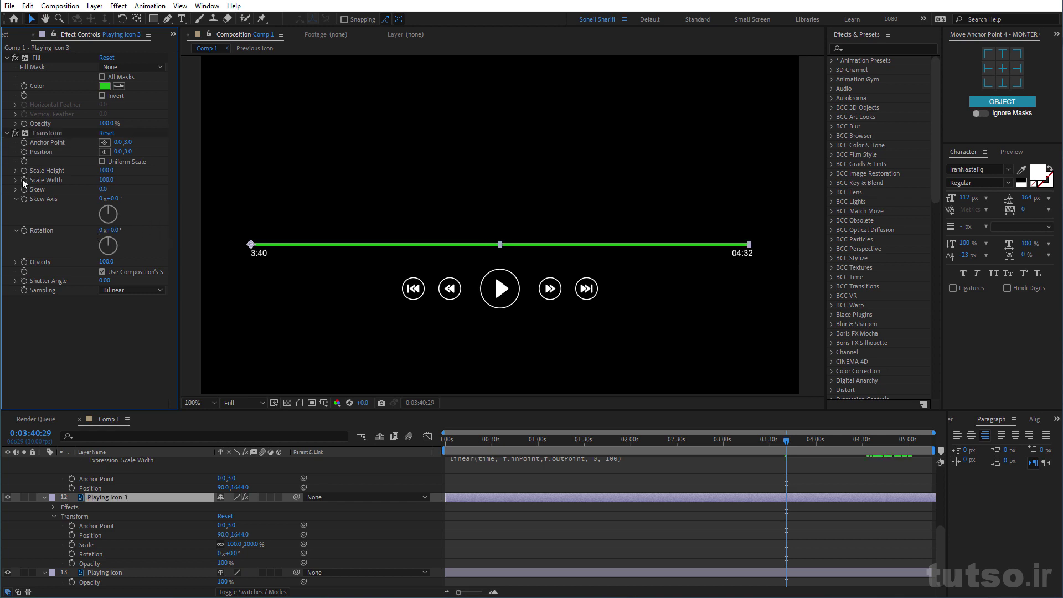
pyautogui.keyDown('alt'); pyautogui.click(22, 179); pyautogui.keyUp('alt')
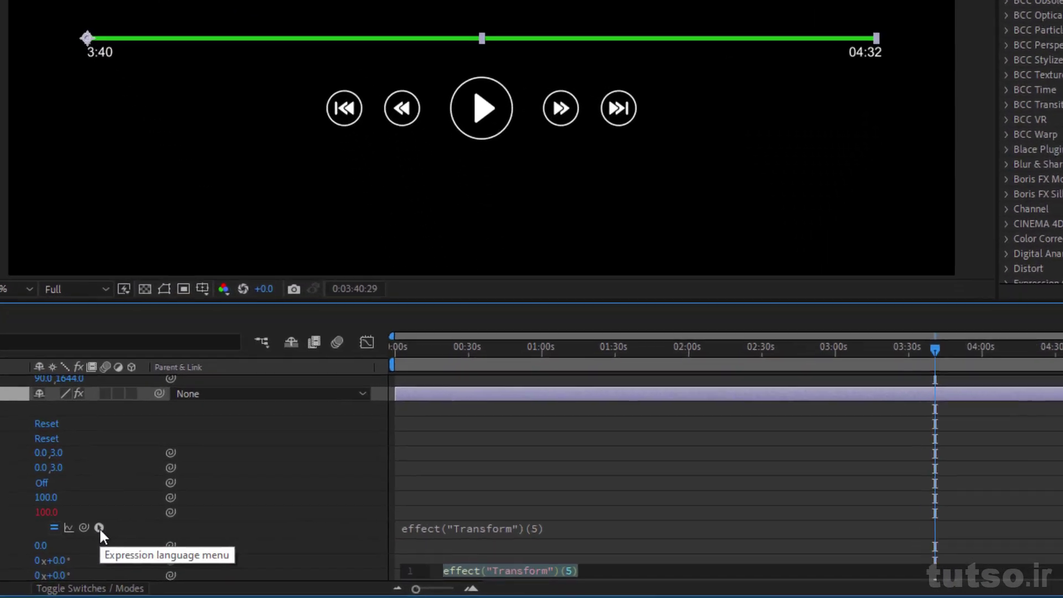
# Step: Replace the Scale Width expression with the Interpolation template linear(t, tMin, tMax, value1, value2)
pyautogui.click(258, 554)
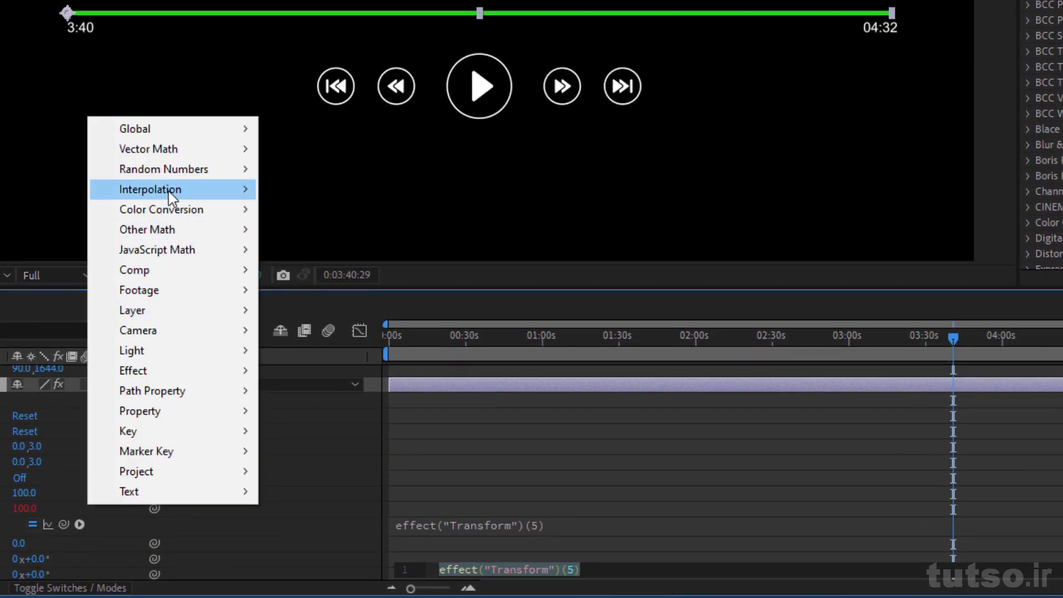
pyautogui.moveTo(169, 191)
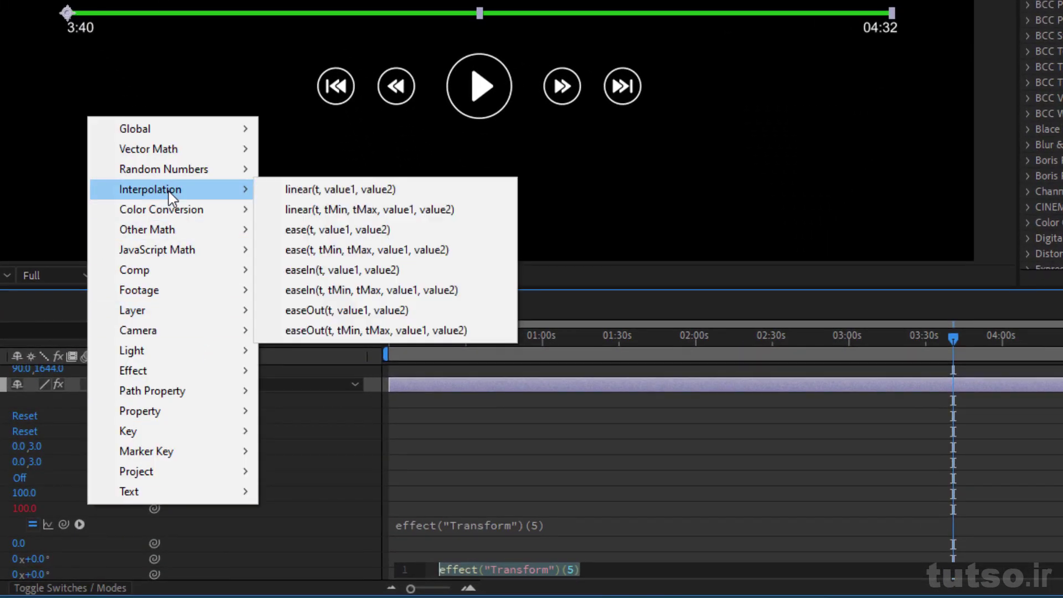
pyautogui.click(405, 211)
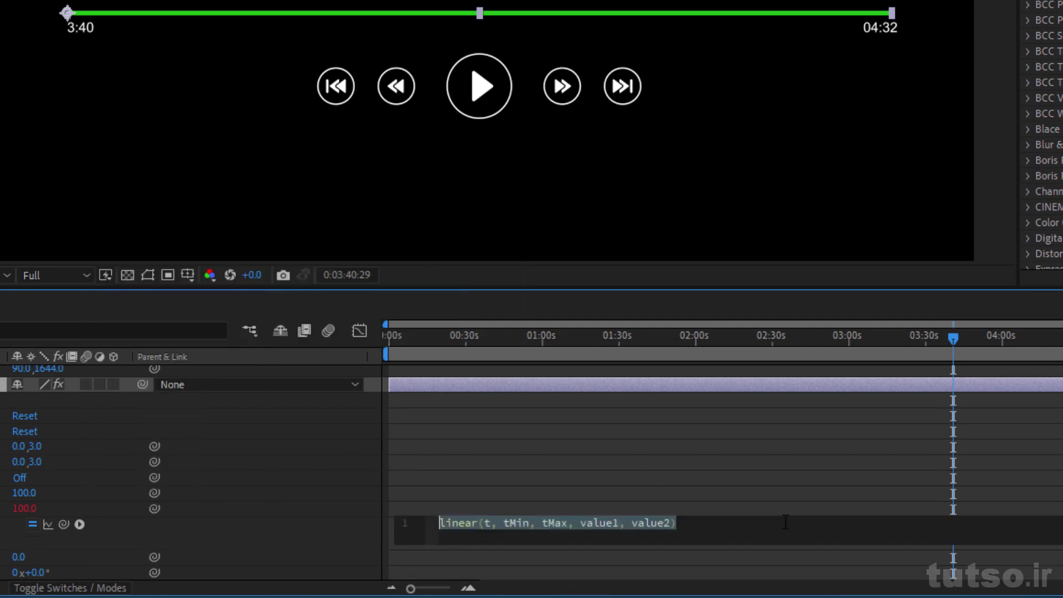
pyautogui.click(776, 558)
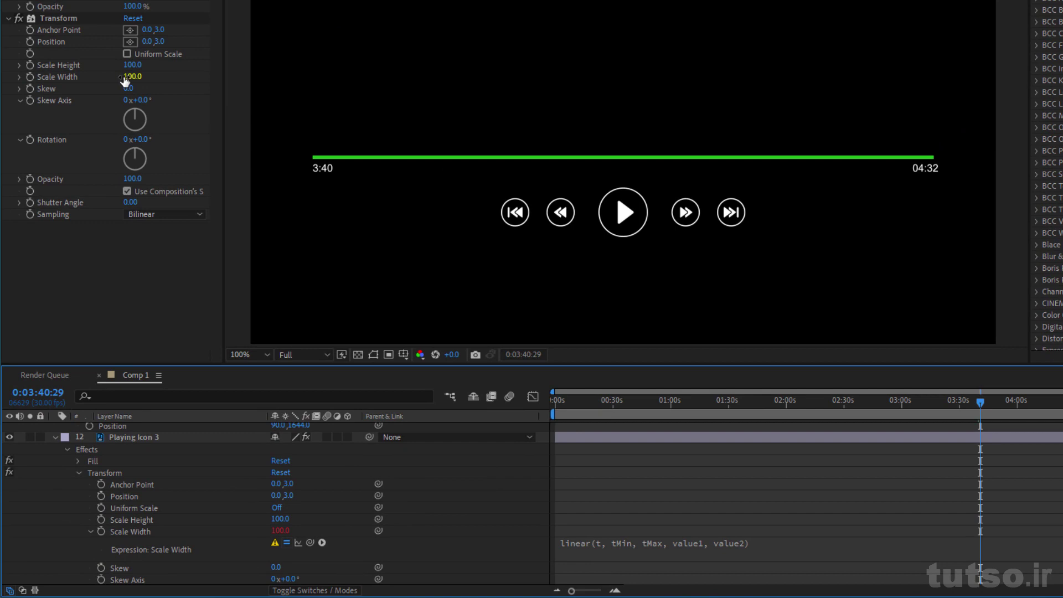
# Step: Change linear's value1 to 0 and value2 to 100 in the Scale Width expression
pyautogui.click(694, 543)
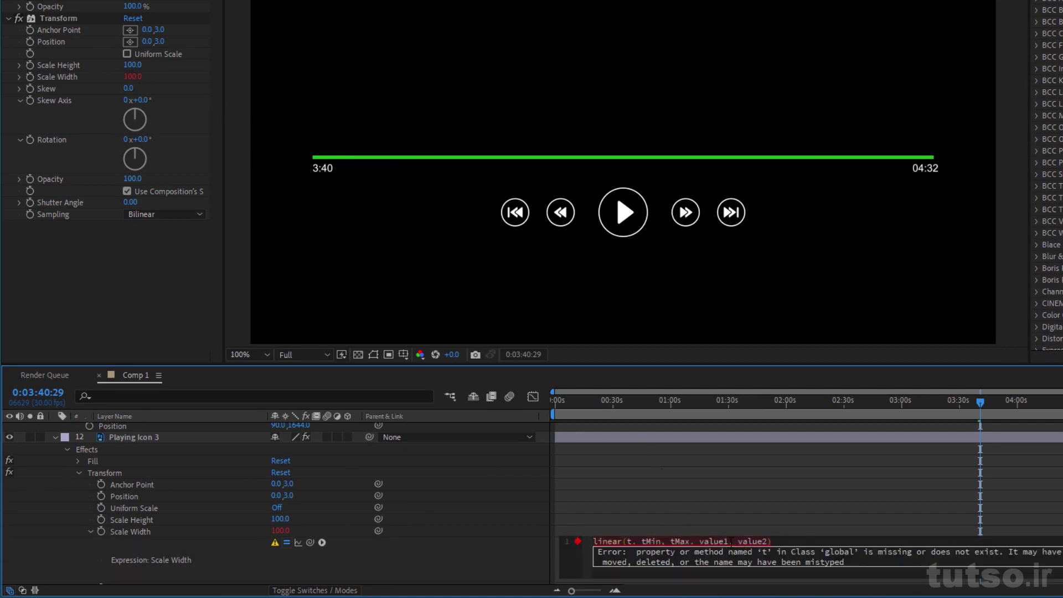
pyautogui.doubleClick(701, 543)
pyautogui.write('0')
pyautogui.doubleClick(729, 542)
pyautogui.write('100')
pyautogui.click(791, 522)
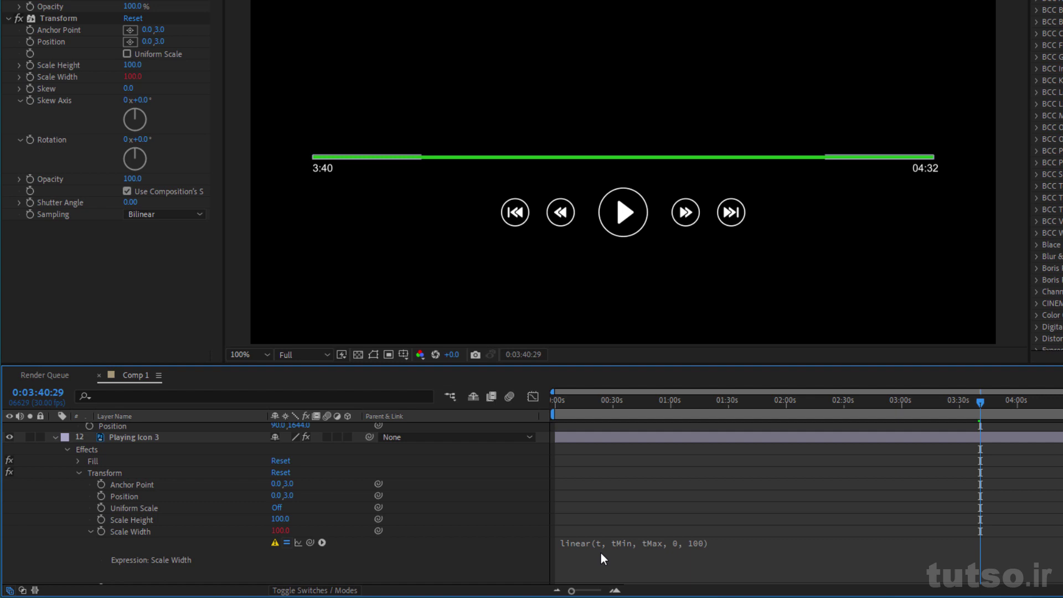
# Step: Select the 05. Nefes.mp3 audio layer in the timeline
pyautogui.scroll(5, 600, 552)
pyautogui.scroll(5, 604, 486)
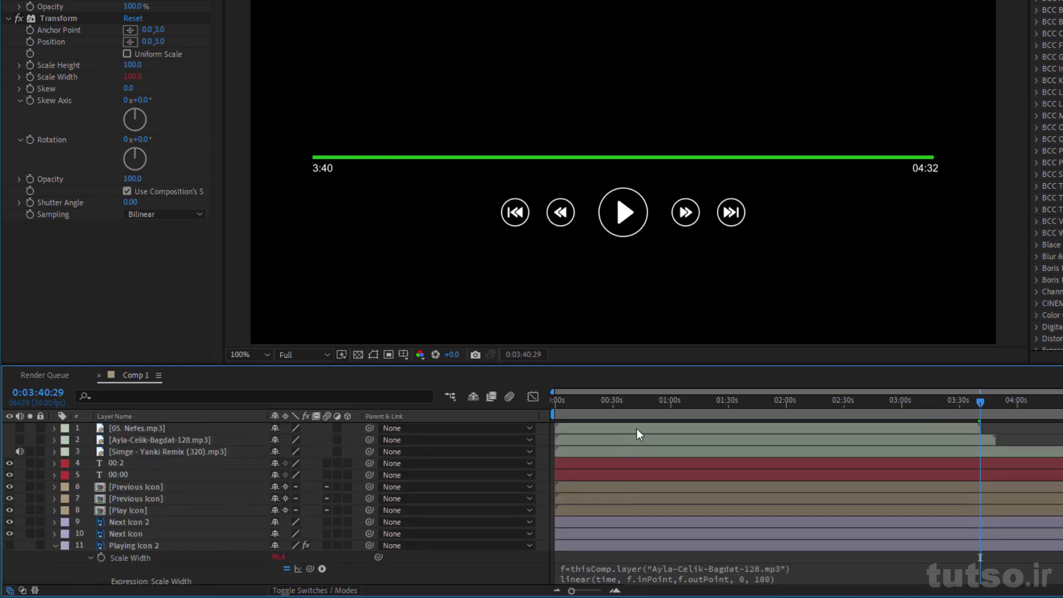
pyautogui.click(638, 430)
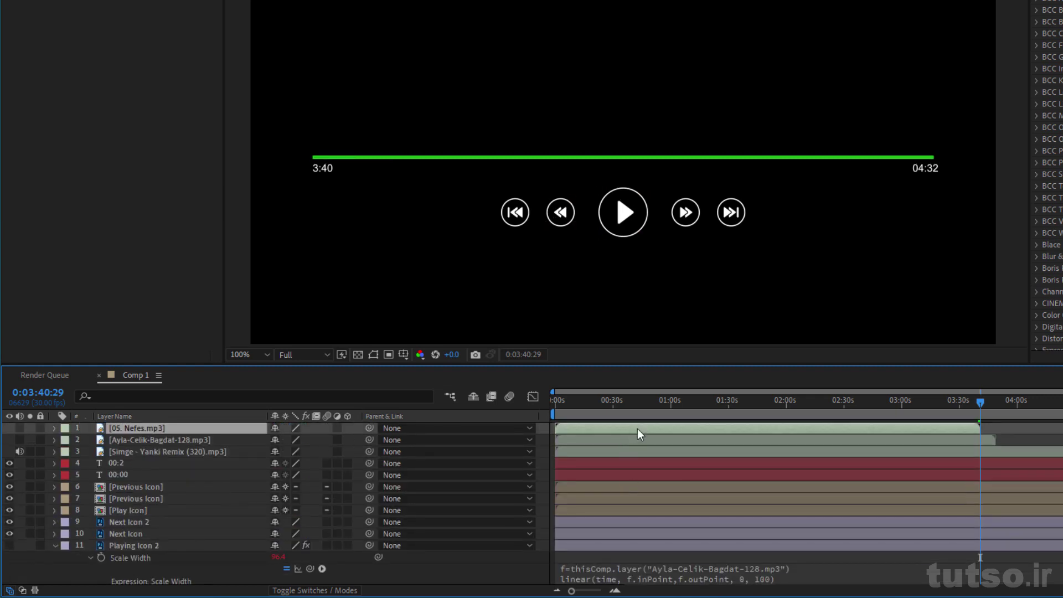
pyautogui.scroll(-5, 635, 430)
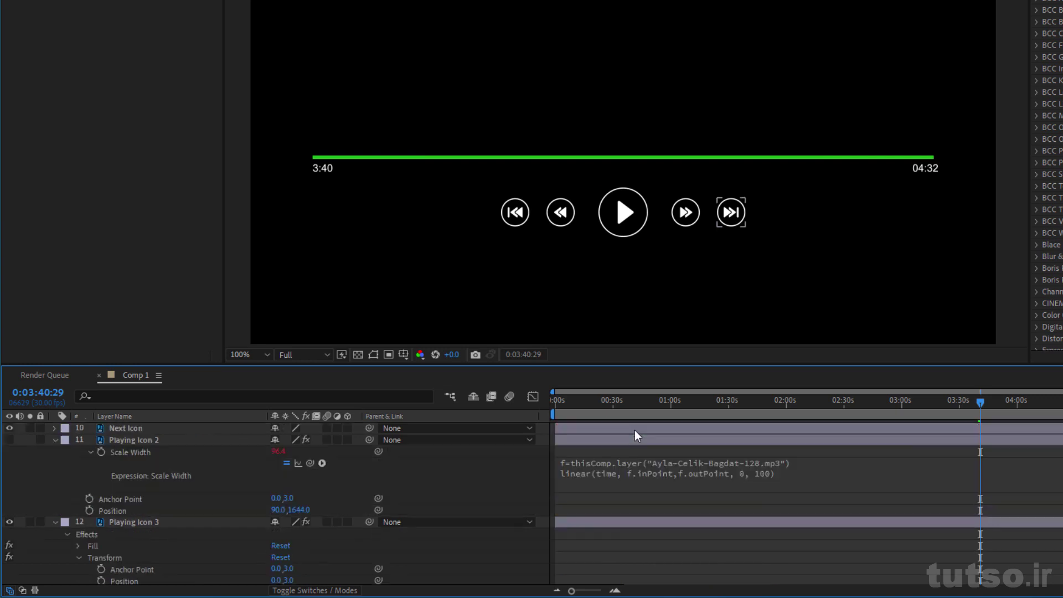
pyautogui.scroll(-5, 626, 465)
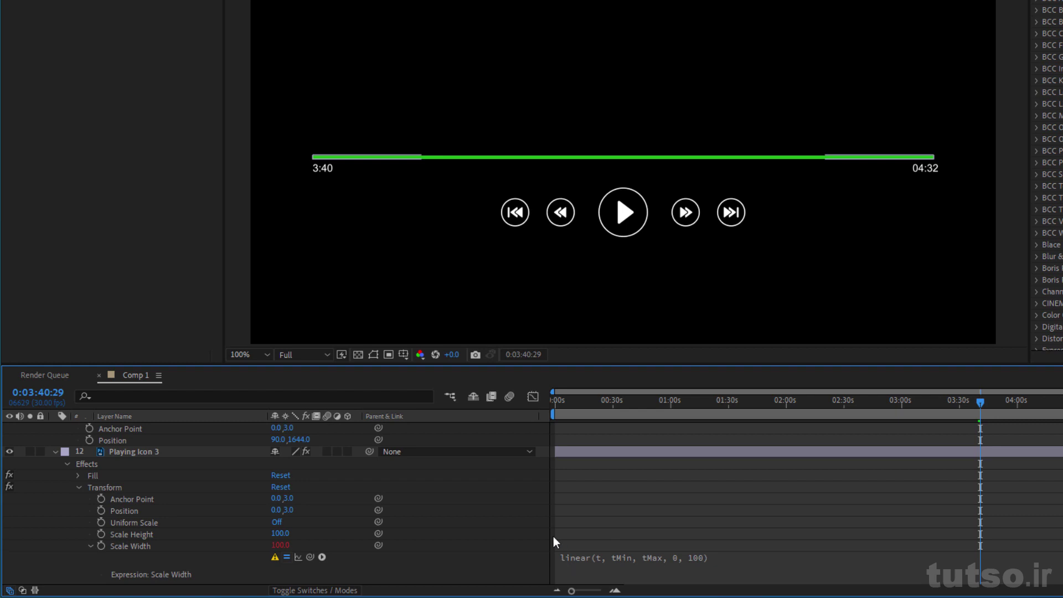
# Step: Commit the linear(t, tMin, tMax, 0, 100) expression and reopen it after the 't' error
pyautogui.press('KP_Enter')
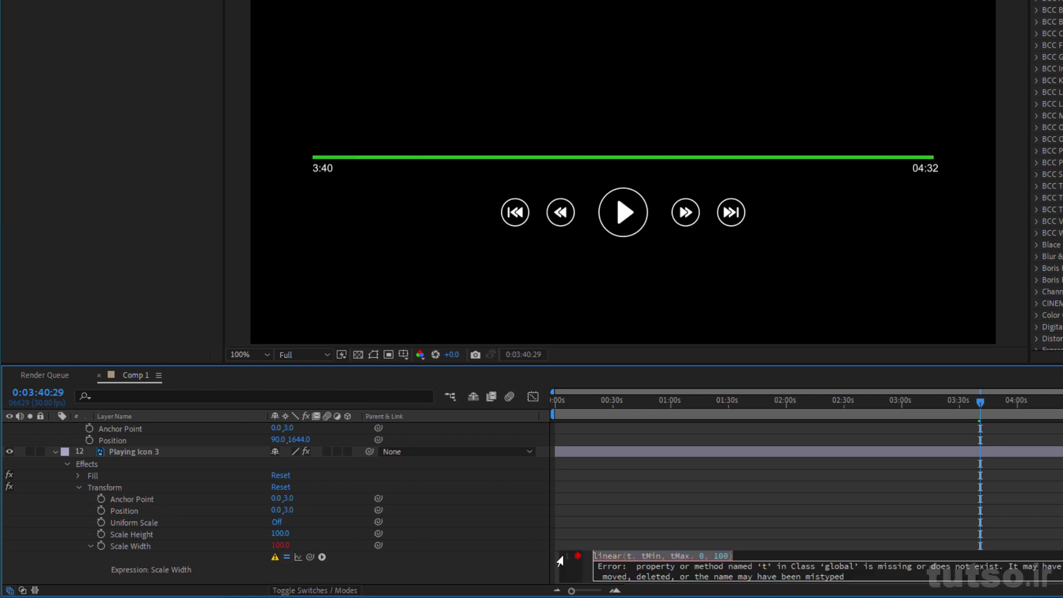
pyautogui.press('e')
pyautogui.press('e')
pyautogui.scroll(-3, 638, 536)
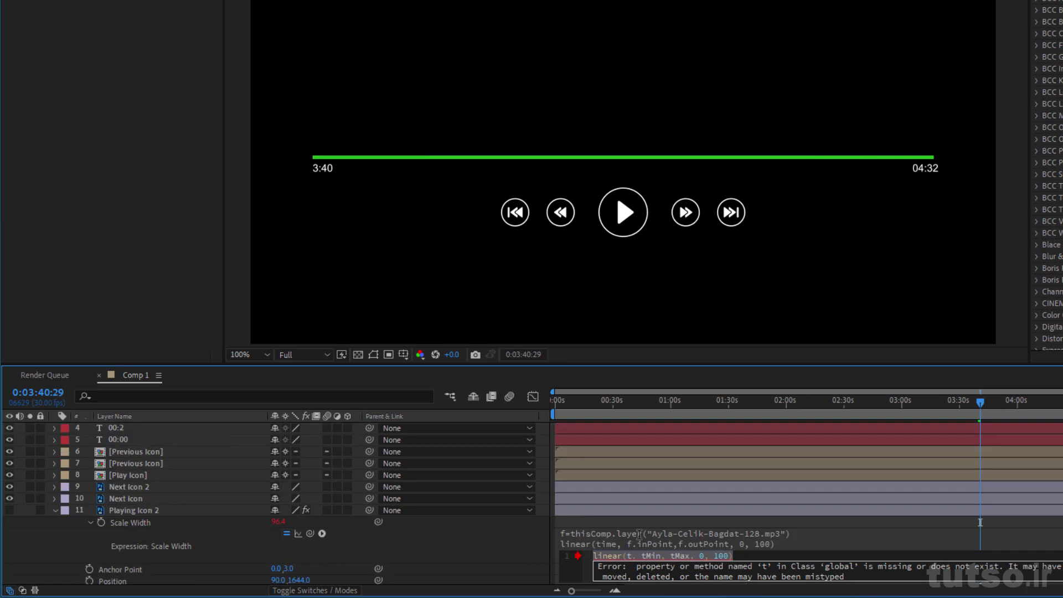
pyautogui.scroll(-2, 638, 536)
pyautogui.scroll(-3, 596, 529)
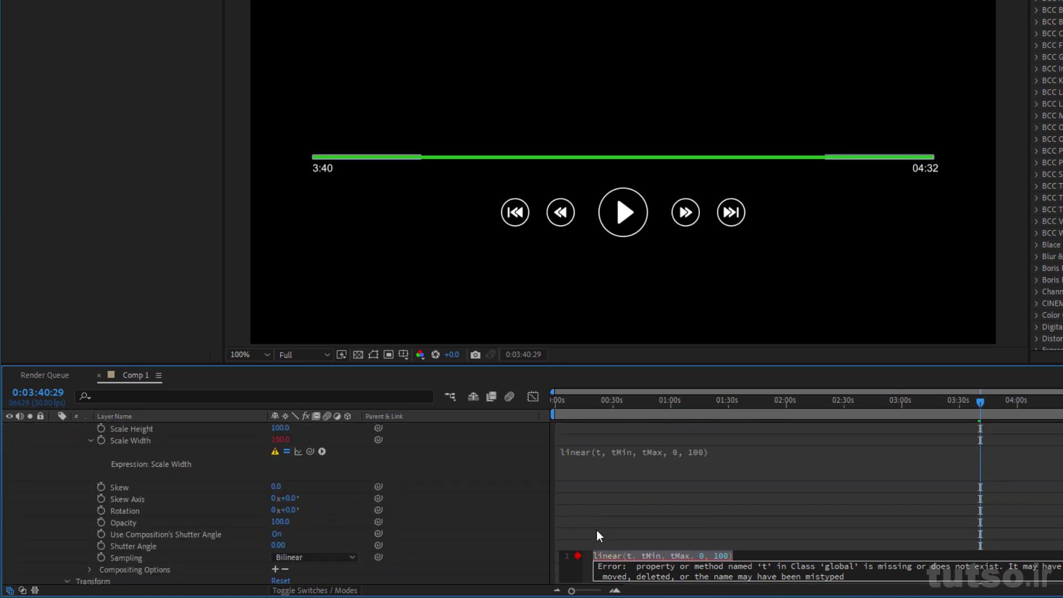
pyautogui.click(594, 556)
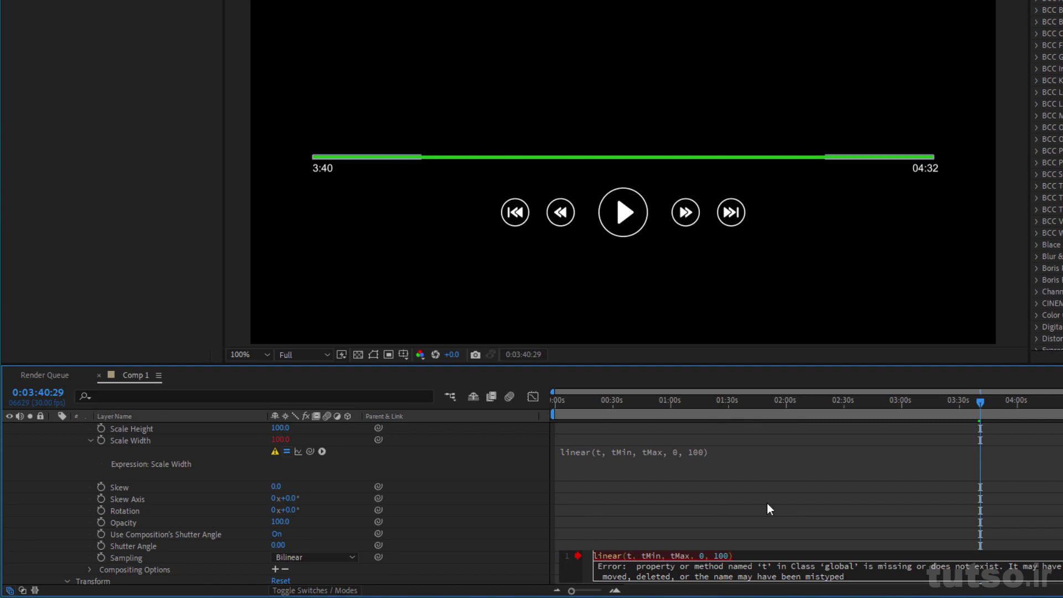
# Step: Add a first line d=thisComp.layer("05. Nefes.mp3") by pick-whipping the audio layer
pyautogui.press('Return')
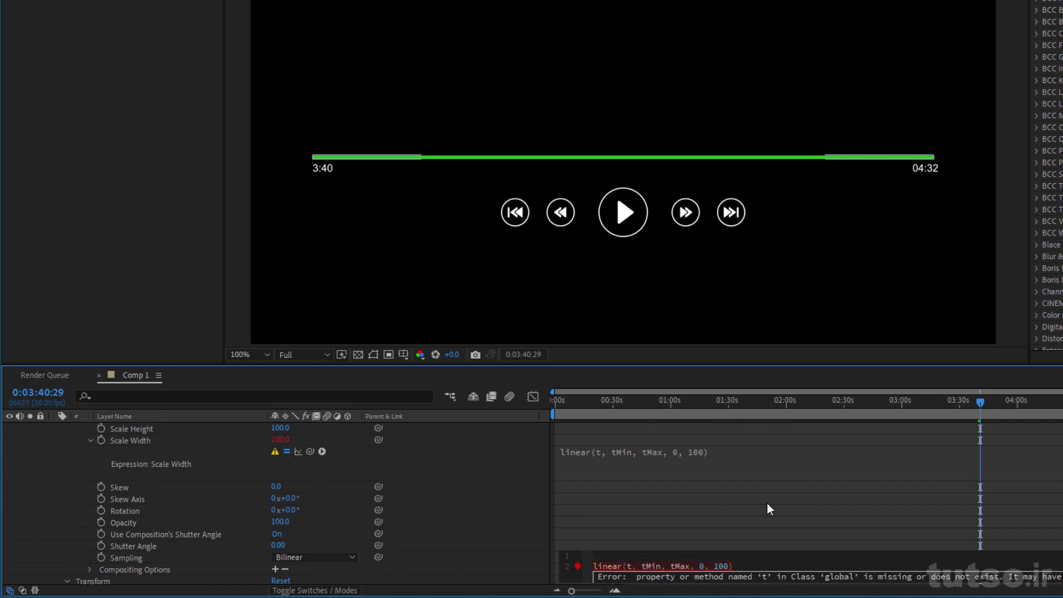
pyautogui.write('d')
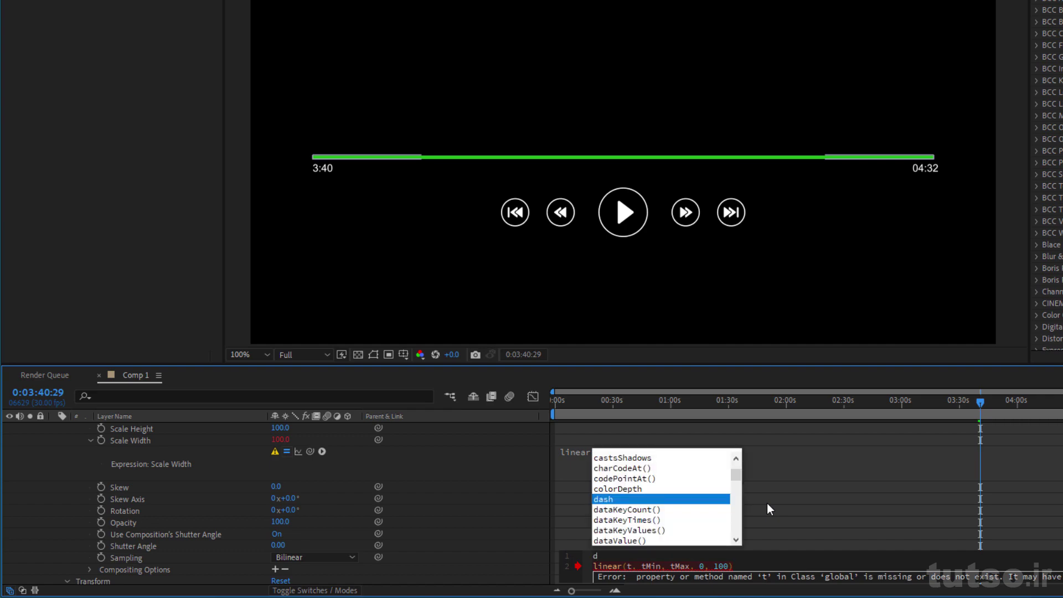
pyautogui.write('=')
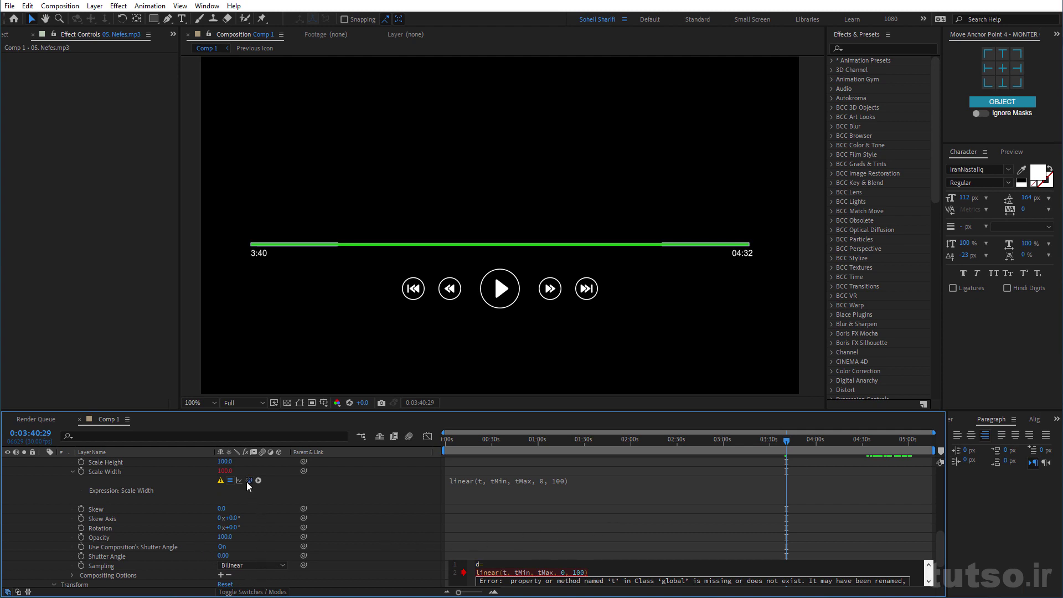
pyautogui.moveTo(248, 480)
pyautogui.mouseDown()
pyautogui.moveTo(145, 454)
pyautogui.moveTo(127, 472)
pyautogui.mouseUp()
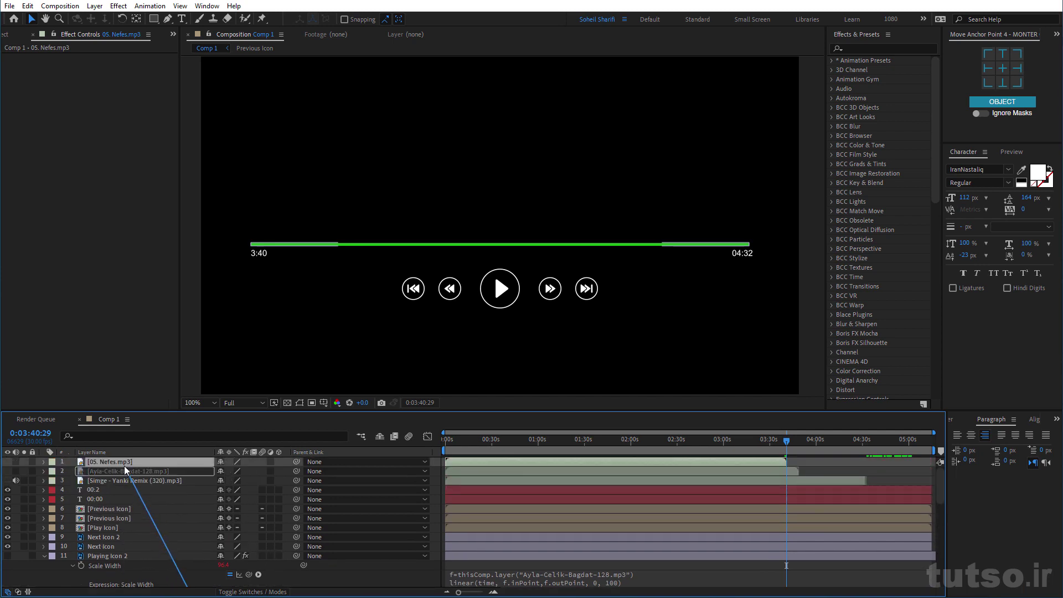
pyautogui.moveTo(128, 472); pyautogui.dragTo(124, 469)
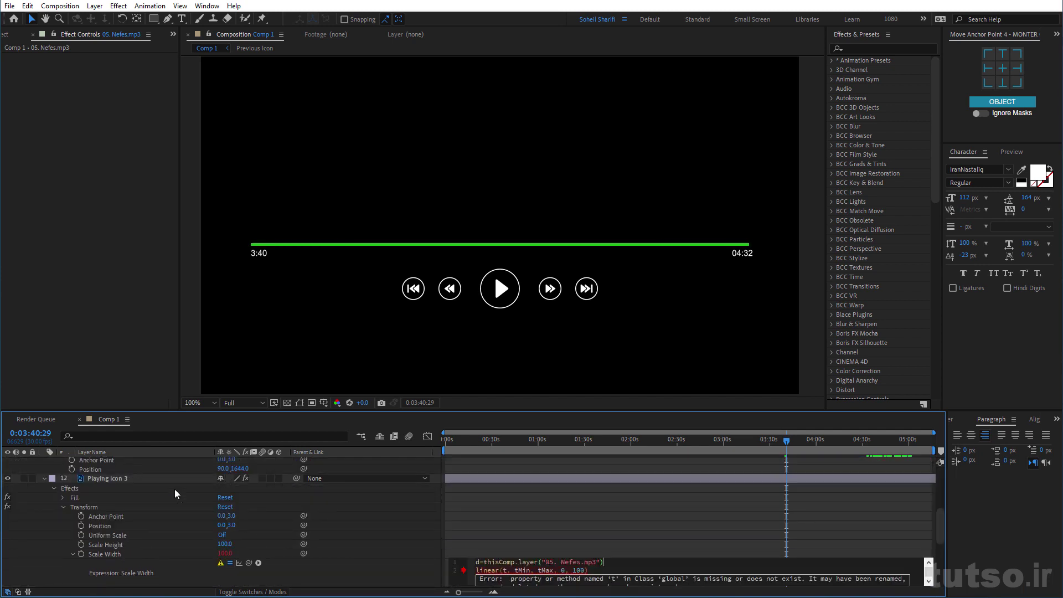
pyautogui.scroll(3, 475, 532)
pyautogui.scroll(1, 475, 523)
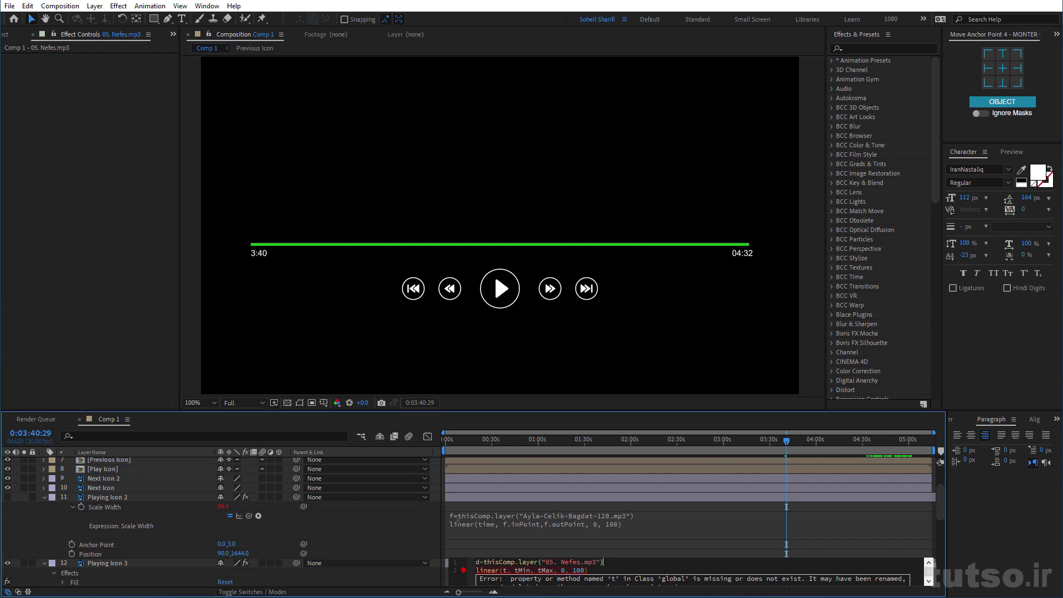
pyautogui.scroll(-5, 457, 519)
pyautogui.scroll(-1, 449, 516)
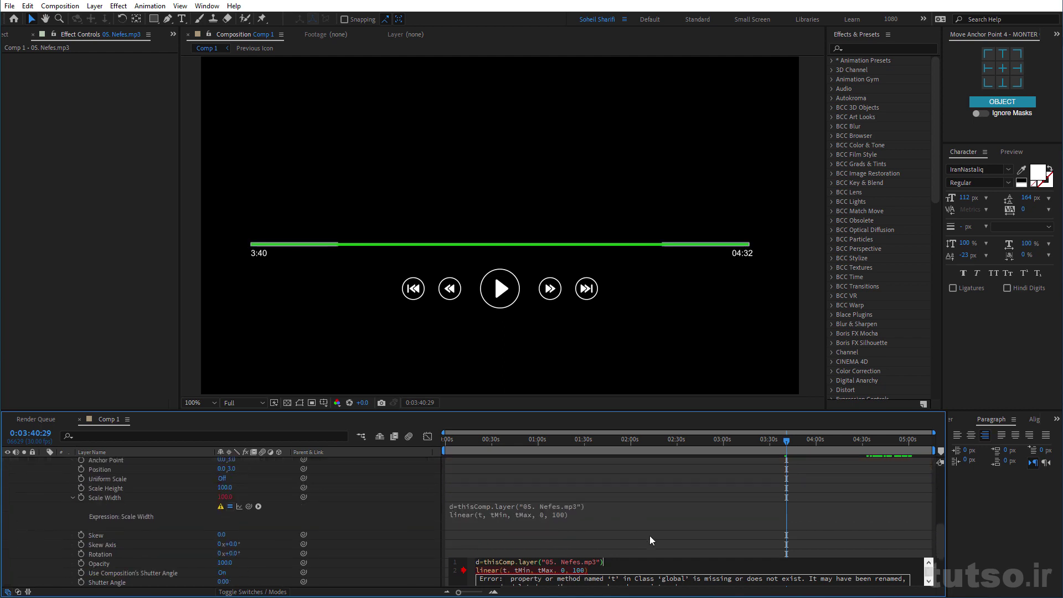
# Step: Replace linear's t argument with time, select tMin, and select the 05. Nefes.mp3 layer
pyautogui.click(651, 540)
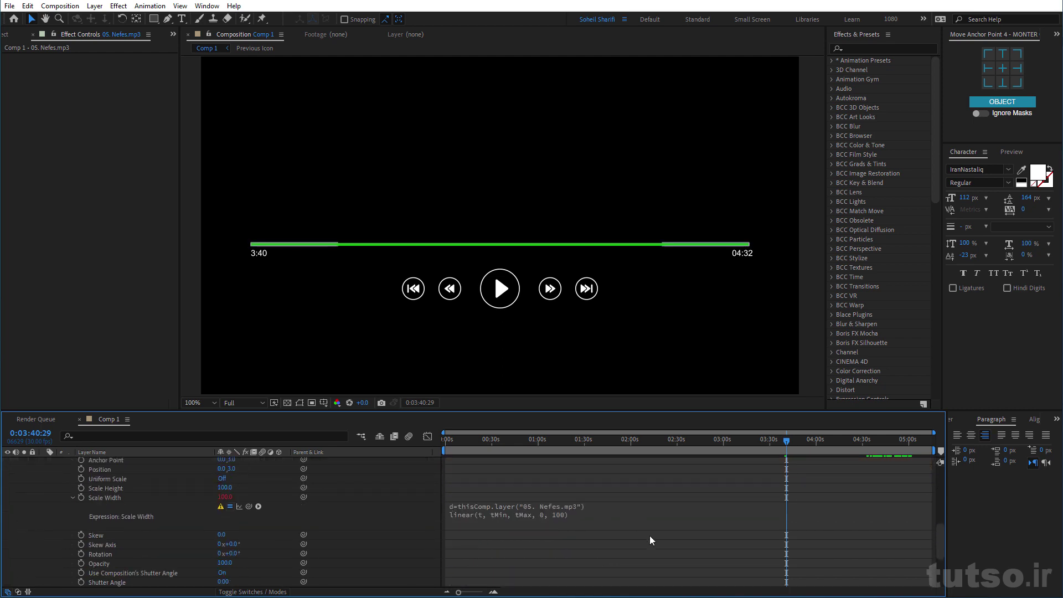
pyautogui.click(481, 517)
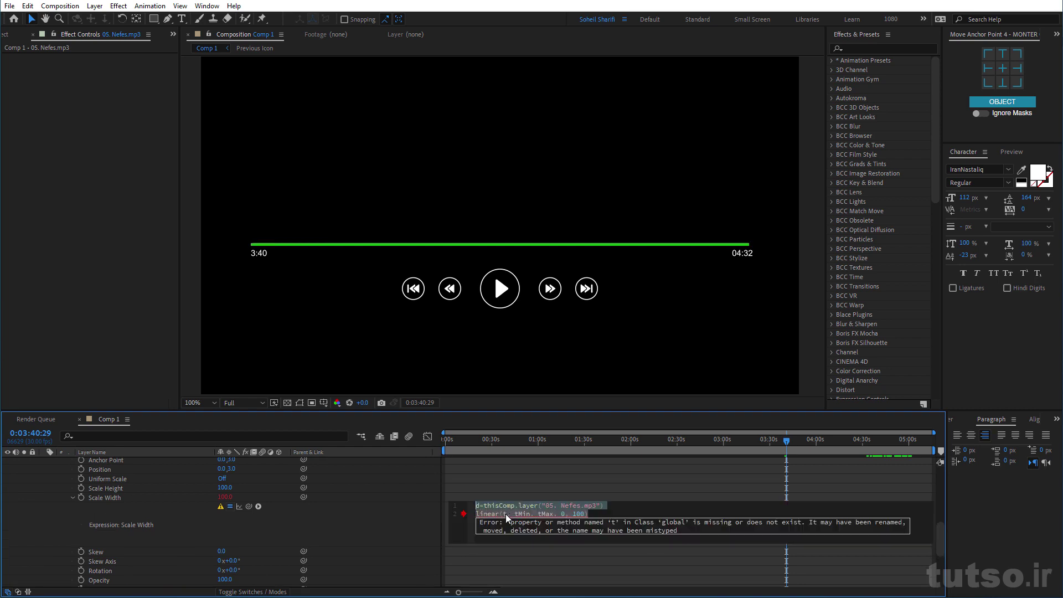
pyautogui.click(507, 515)
pyautogui.write('i')
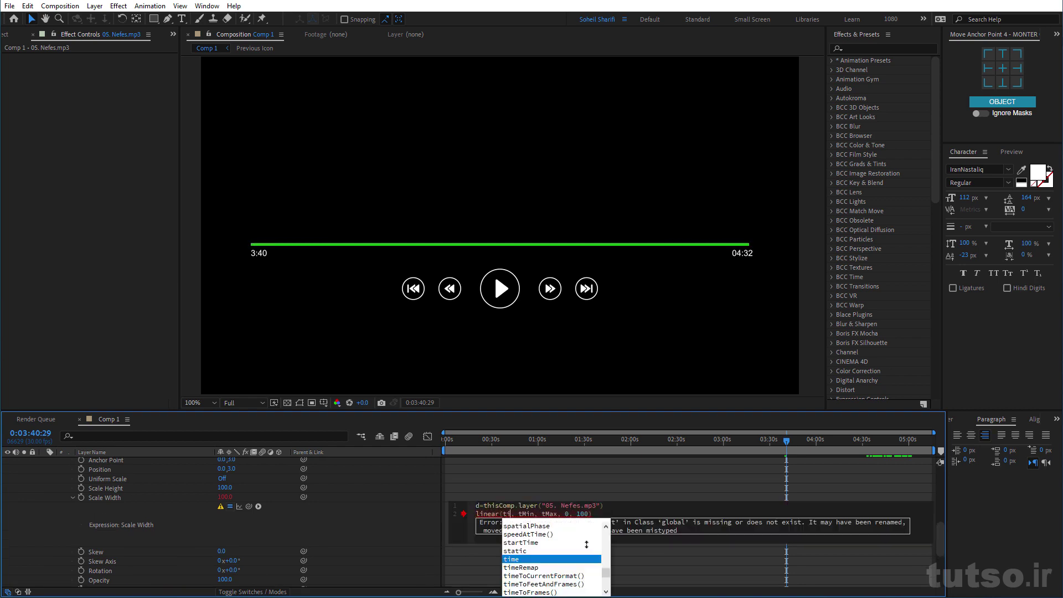
pyautogui.write('me')
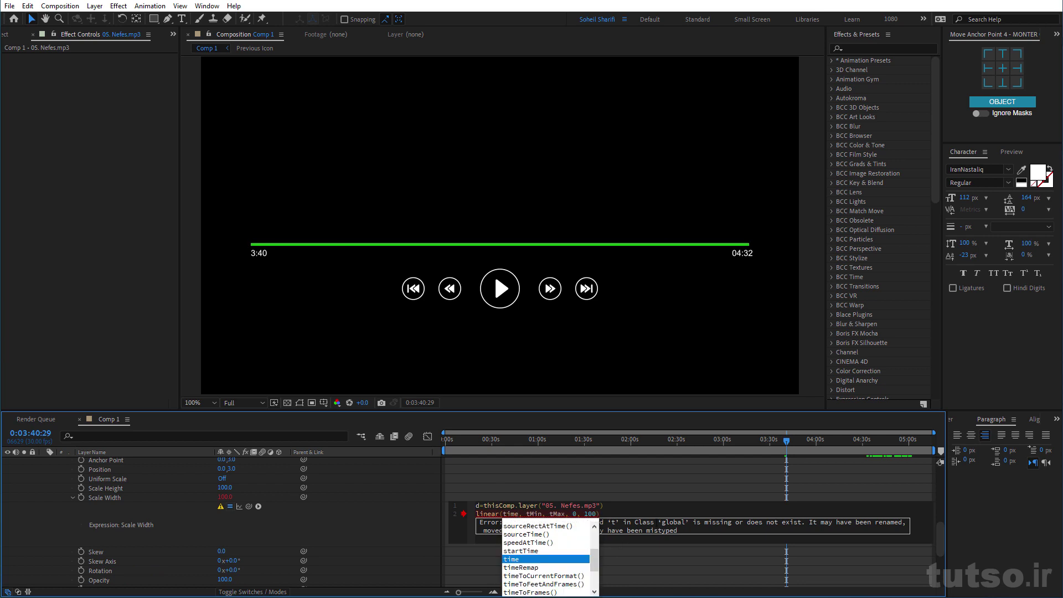
pyautogui.click(535, 516)
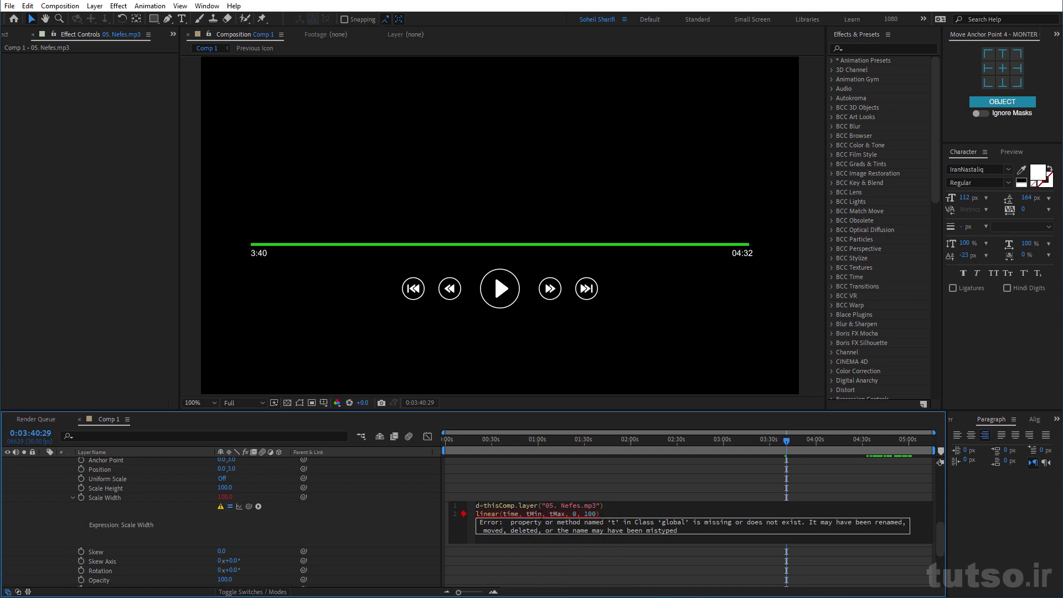
pyautogui.doubleClick(532, 513)
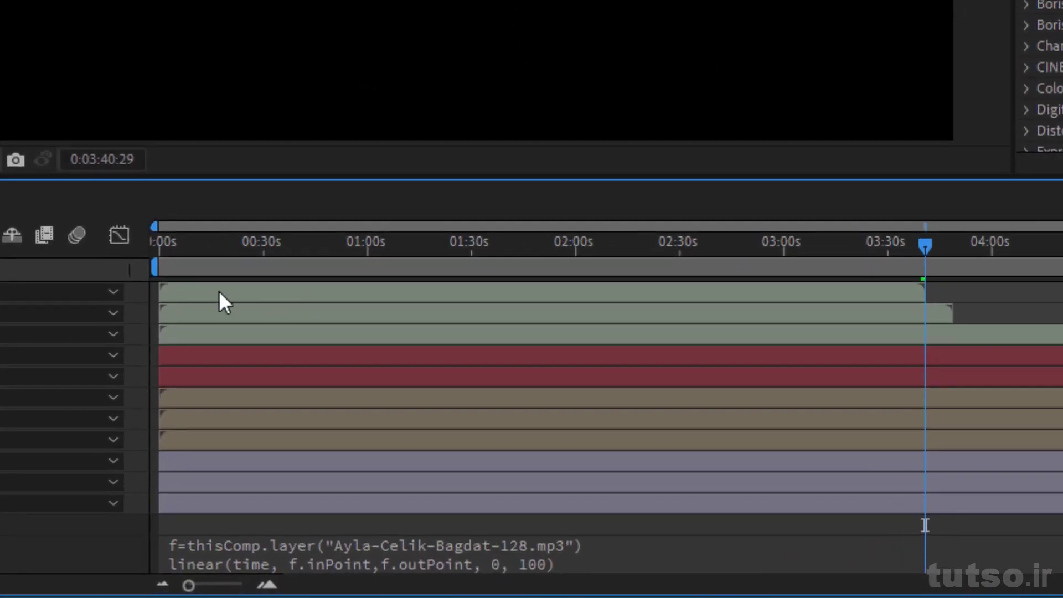
pyautogui.click(161, 291)
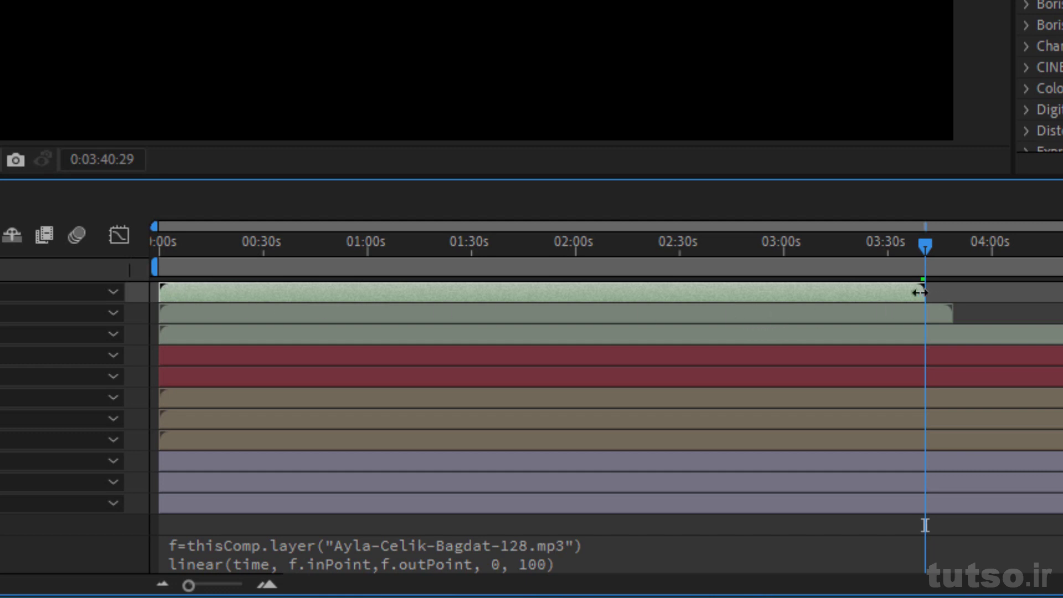
# Step: Try trimming the audio layer to roughly 1:01–2:30, then undo both trims
pyautogui.moveTo(919, 293); pyautogui.dragTo(692, 292)
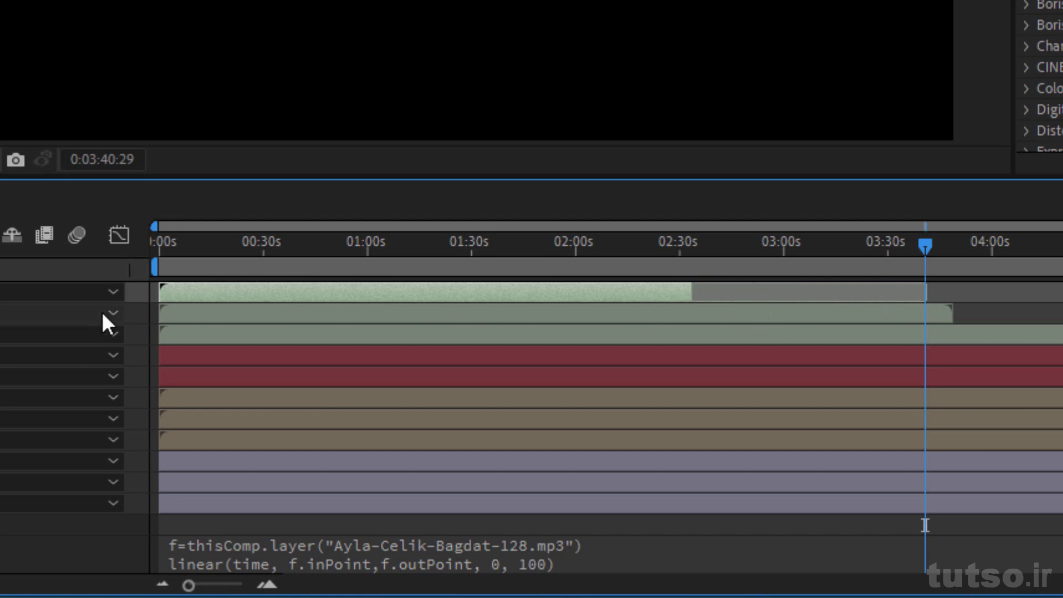
pyautogui.moveTo(161, 292); pyautogui.dragTo(370, 292)
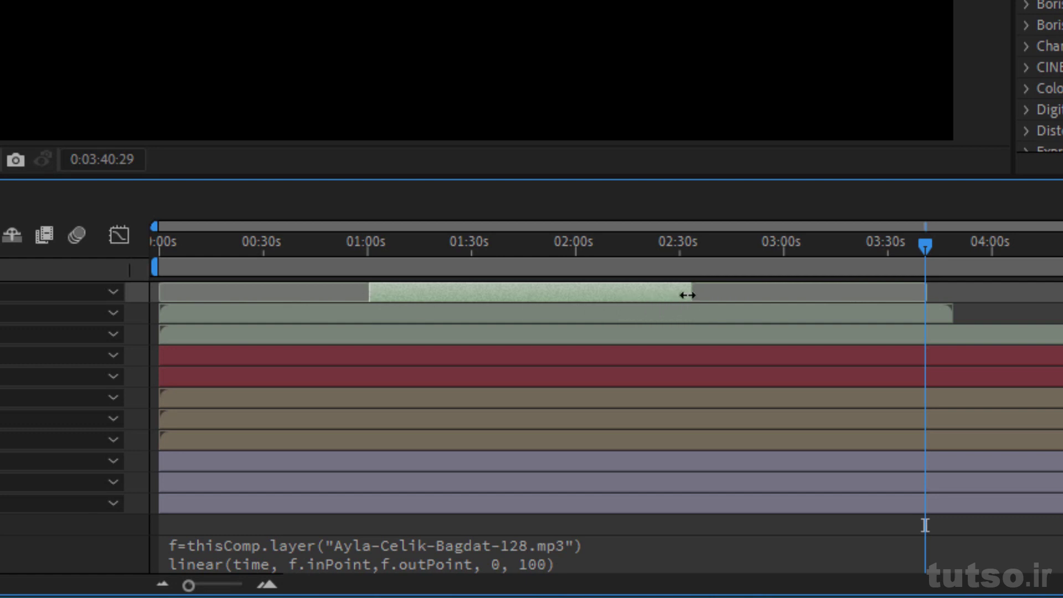
pyautogui.hotkey('ctrl', 'z')
pyautogui.hotkey('ctrl', 'z')
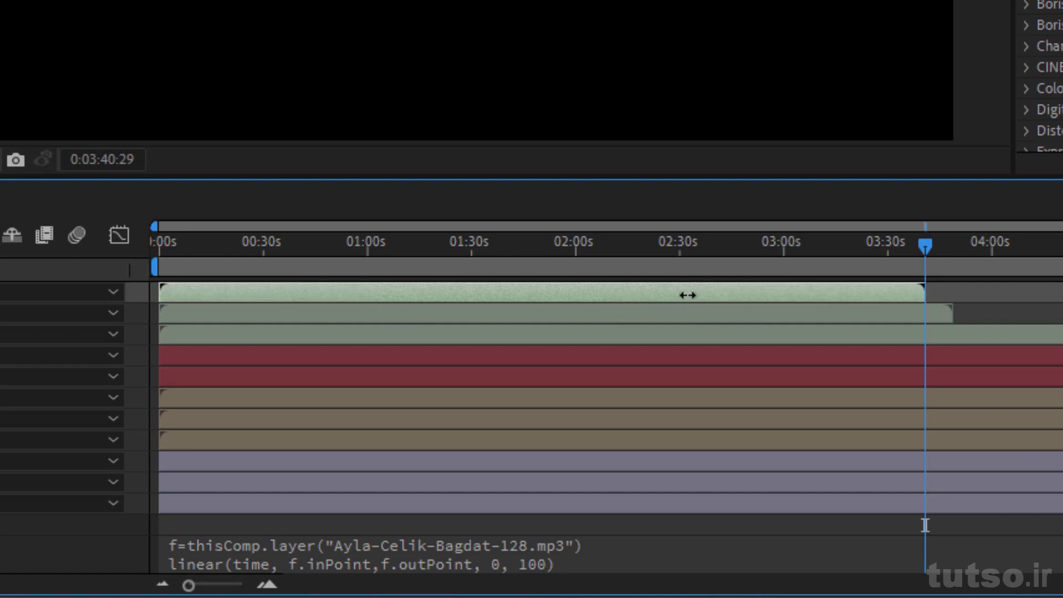
pyautogui.hotkey('ctrl', 'z')
# Step: In the 05. Nefes.mp3 Scale Width expression, replace tMin with inPoint
pyautogui.scroll(-5, 350, 557)
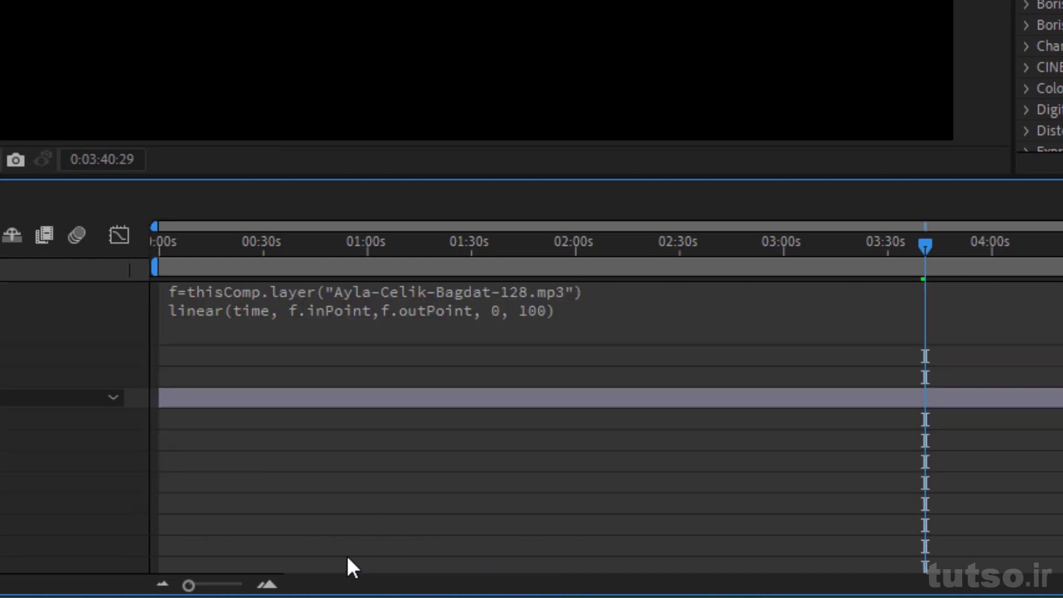
pyautogui.click(322, 484)
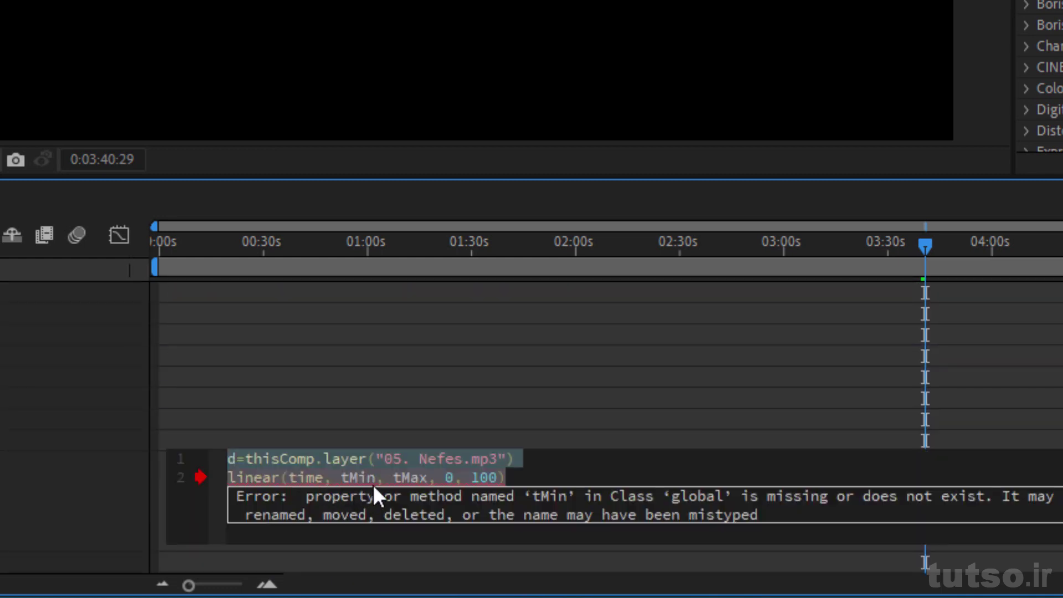
pyautogui.click(375, 486)
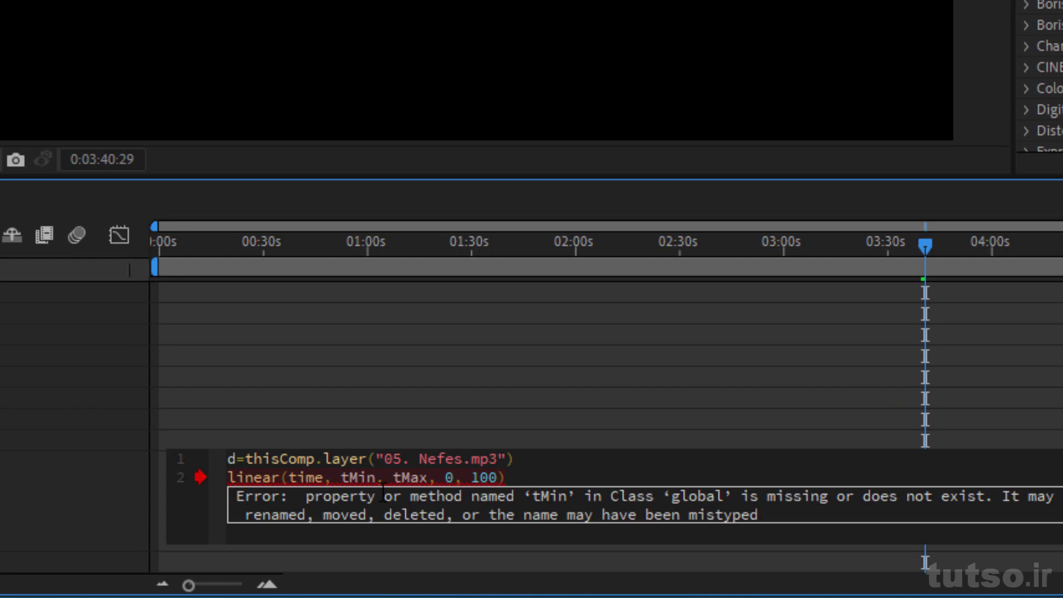
pyautogui.press('BackSpace')
pyautogui.press('BackSpace')
pyautogui.press('BackSpace')
pyautogui.press('BackSpace')
pyautogui.write('i')
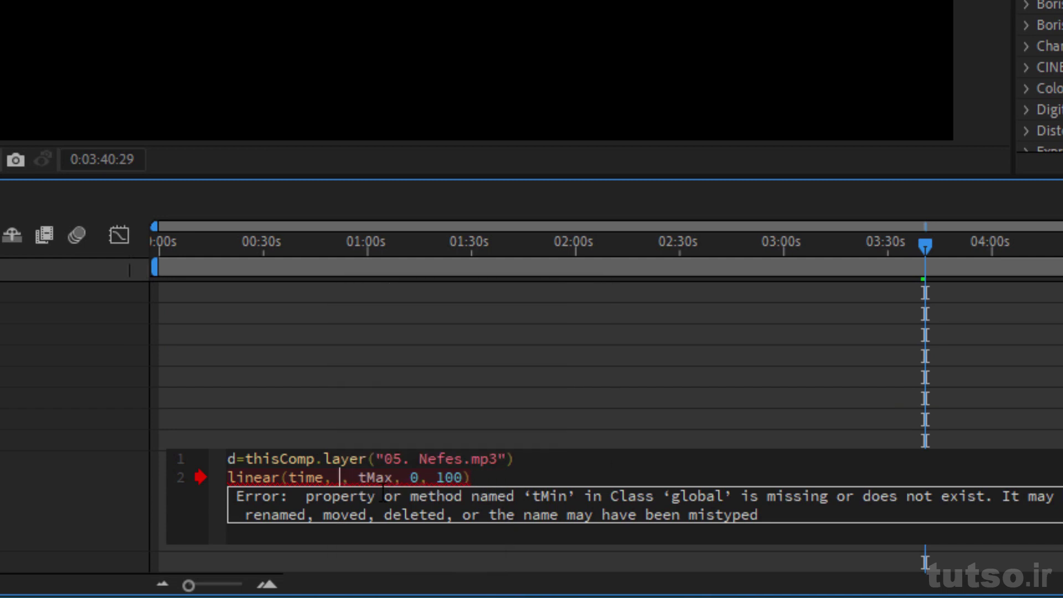
pyautogui.write('npo')
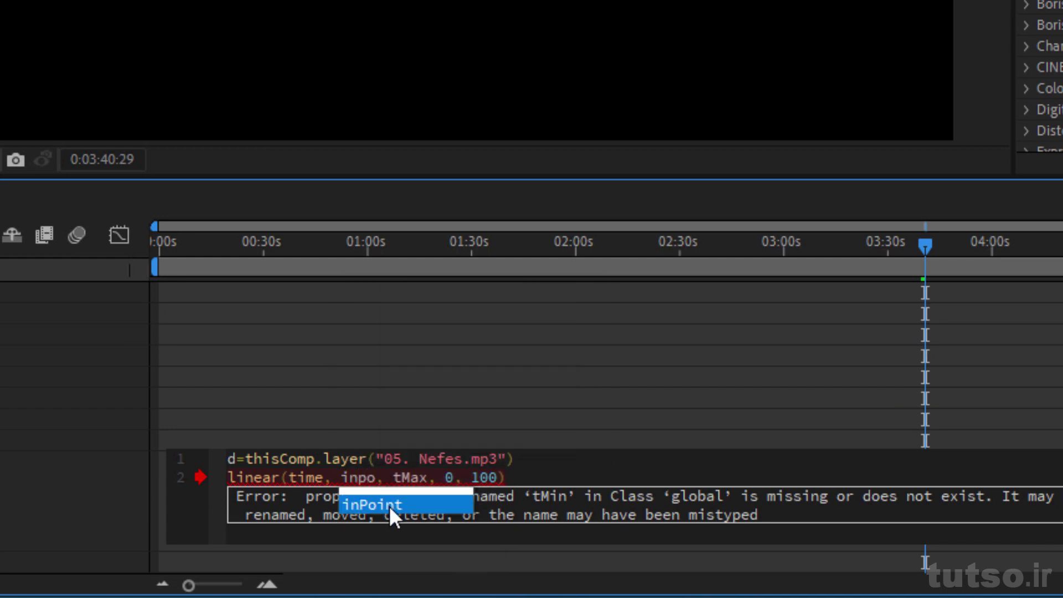
pyautogui.click(390, 506)
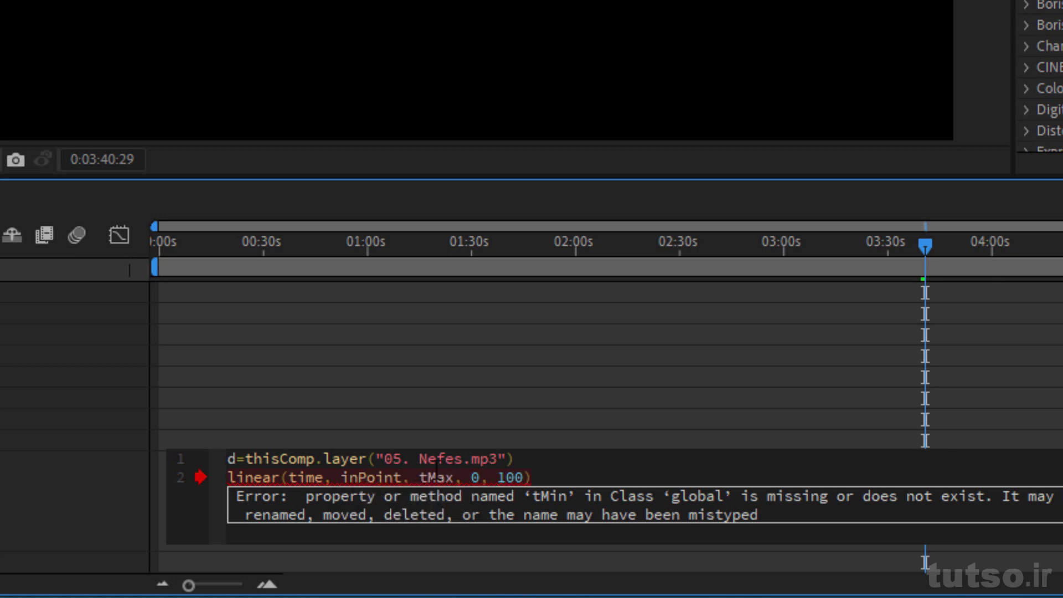
# Step: Replace tMax with outPoint and commit the expression to clear the error
pyautogui.moveTo(455, 476); pyautogui.dragTo(420, 477)
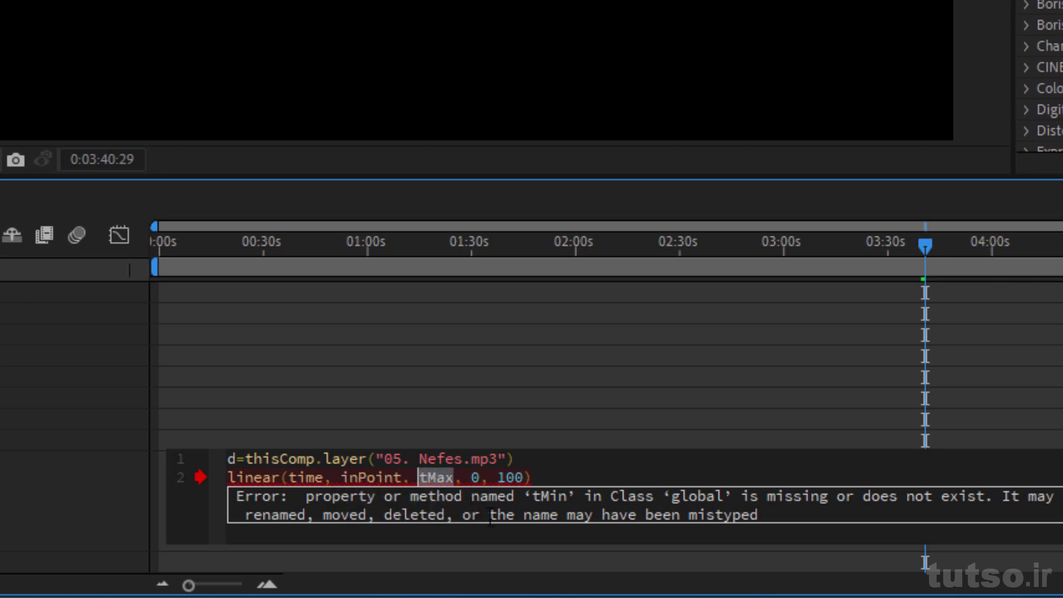
pyautogui.write('out')
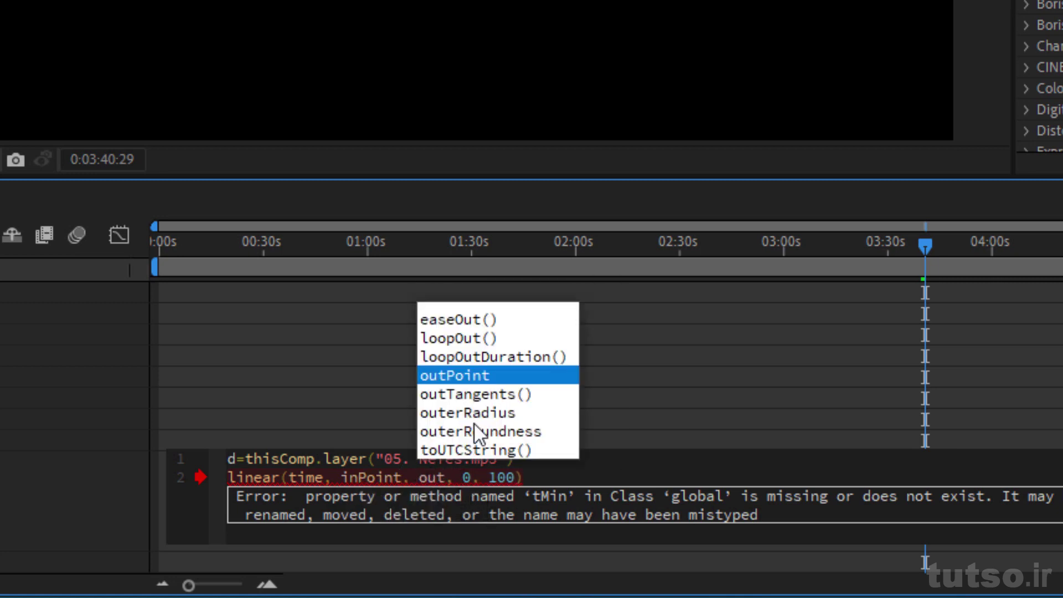
pyautogui.click(473, 373)
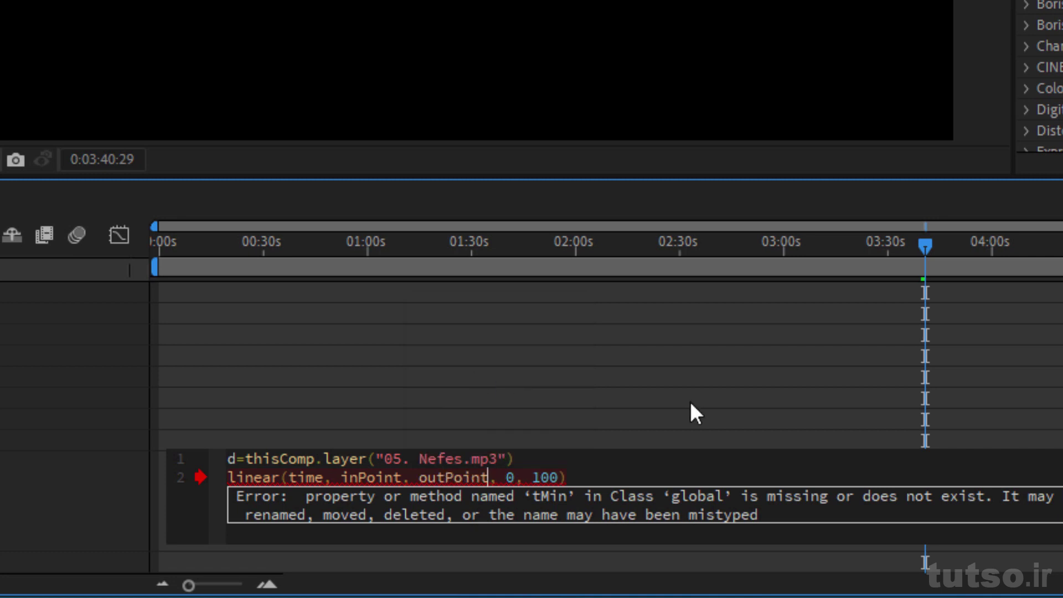
pyautogui.click(690, 401)
pyautogui.write(',')
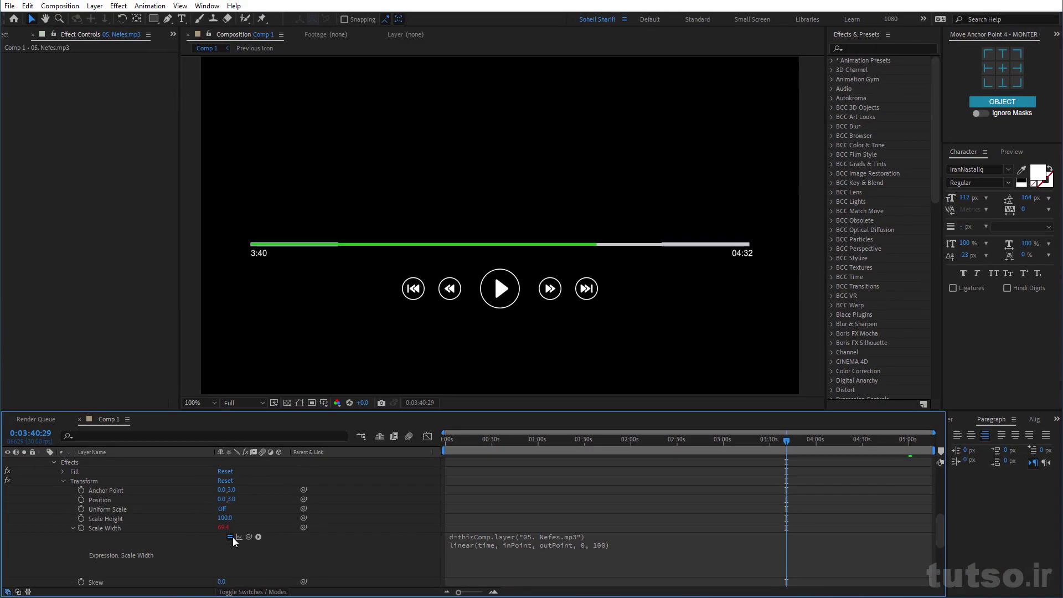
# Step: Select the Playing Icon 3 layer and move the current time to 2:08
pyautogui.scroll(3, 128, 511)
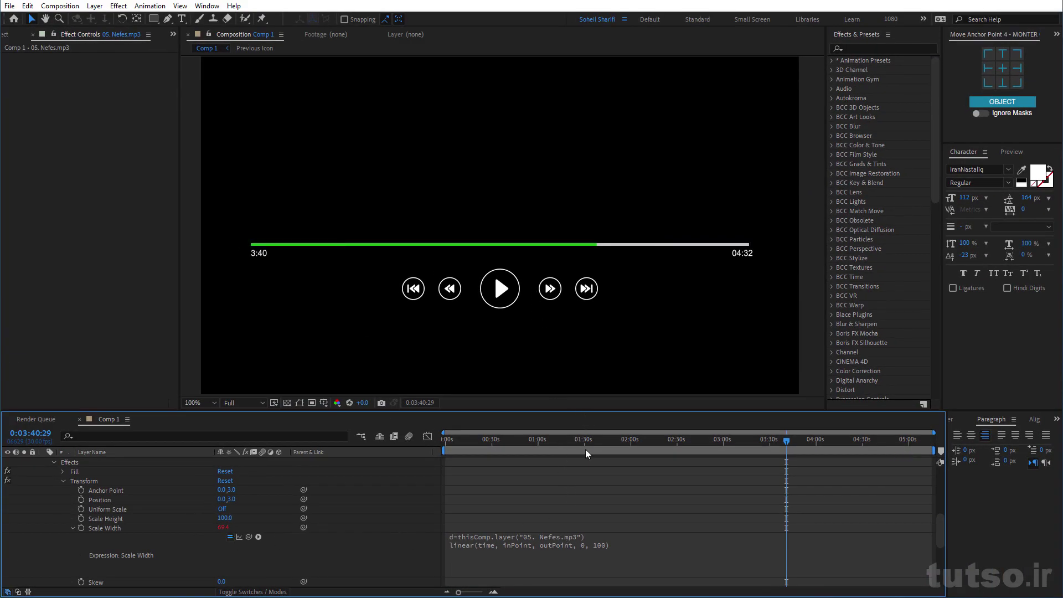
pyautogui.click(126, 509)
pyautogui.click(127, 509)
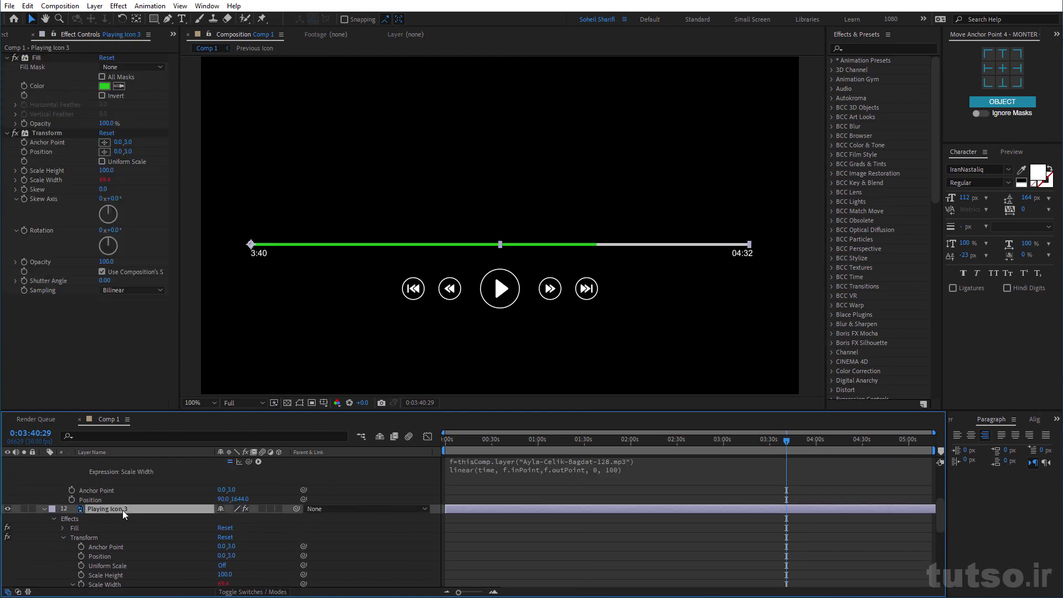
pyautogui.click(643, 441)
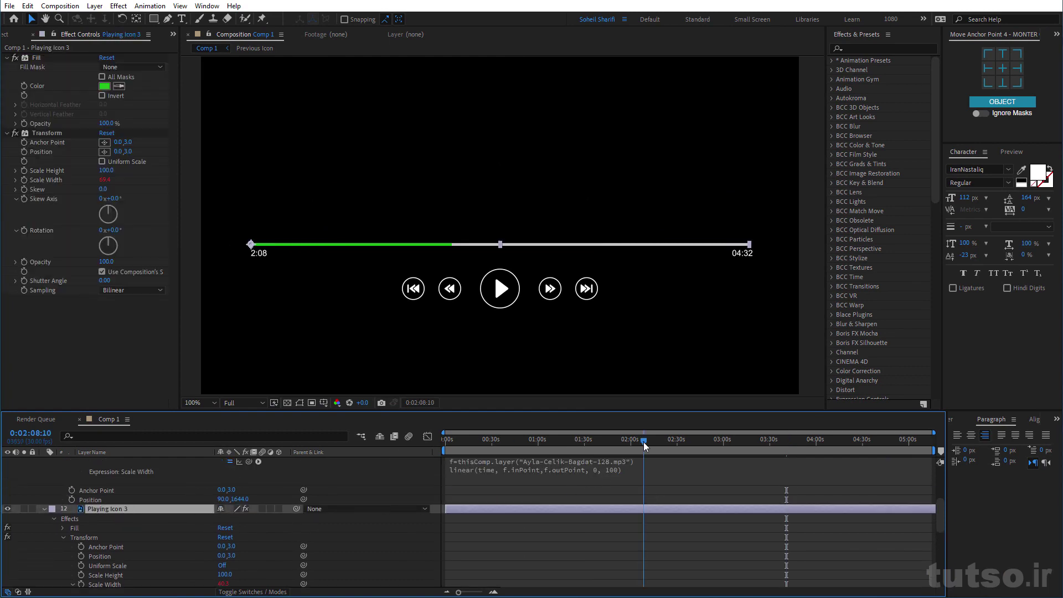
# Step: Collapse Playing Icon 2's properties and reselect Playing Icon 3
pyautogui.scroll(3, 98, 509)
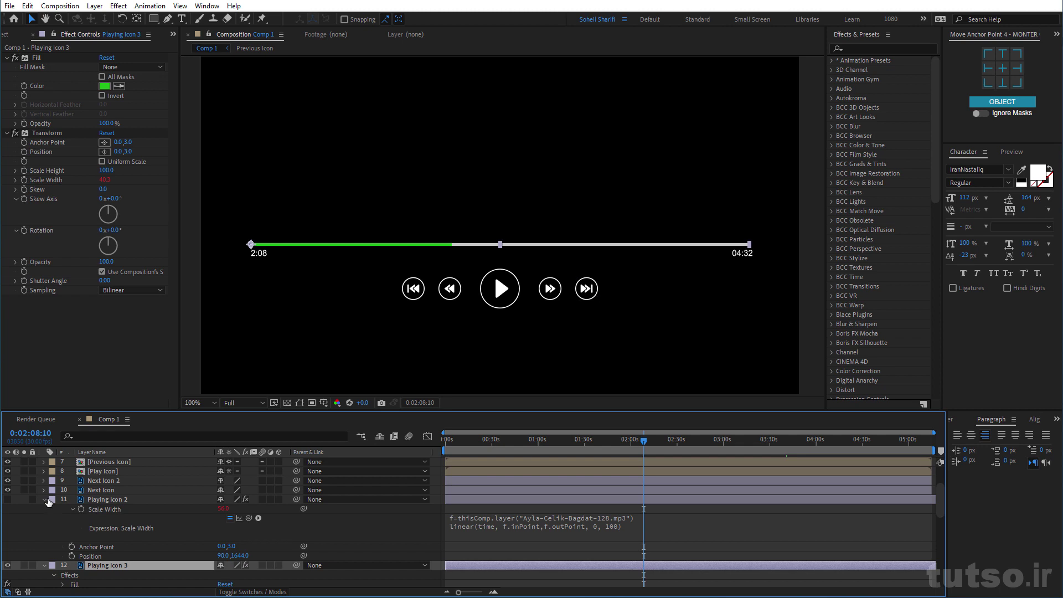
pyautogui.click(45, 500)
pyautogui.scroll(-3, 494, 556)
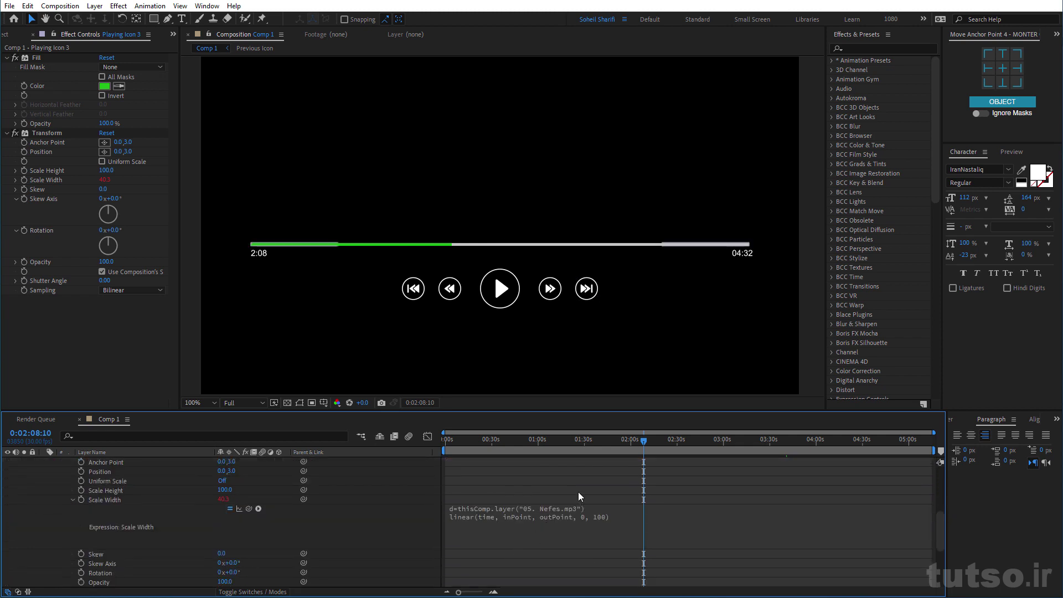
pyautogui.scroll(3, 576, 501)
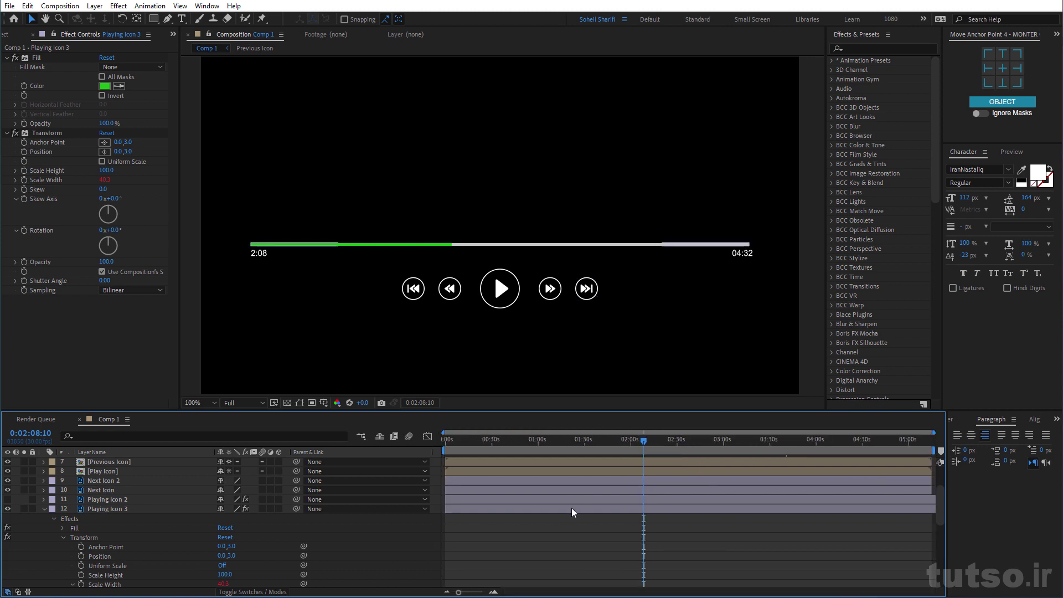
pyautogui.scroll(-4, 133, 523)
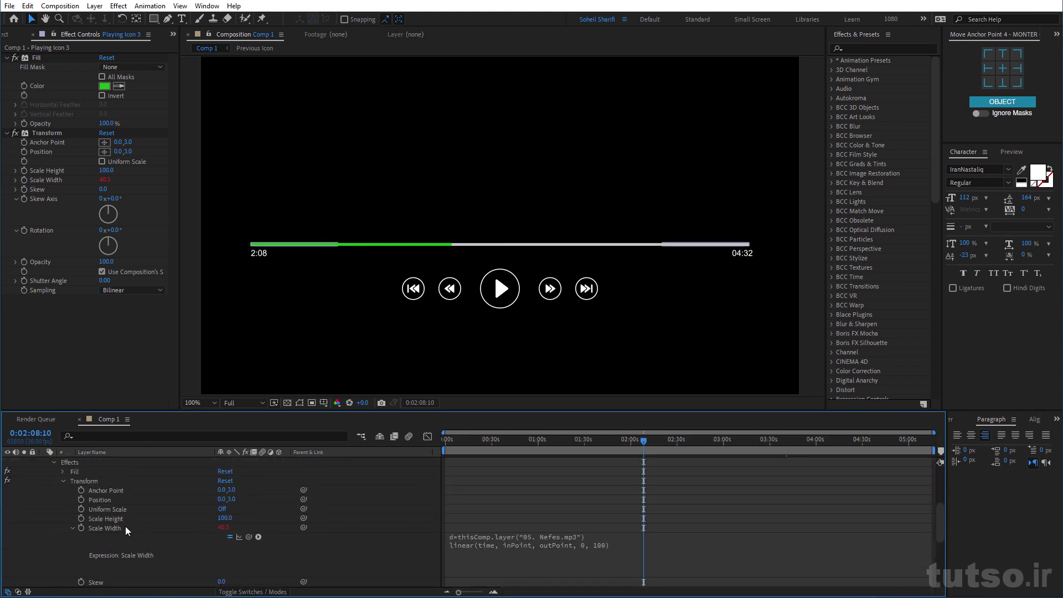
pyautogui.scroll(3, 91, 489)
pyautogui.click(102, 482)
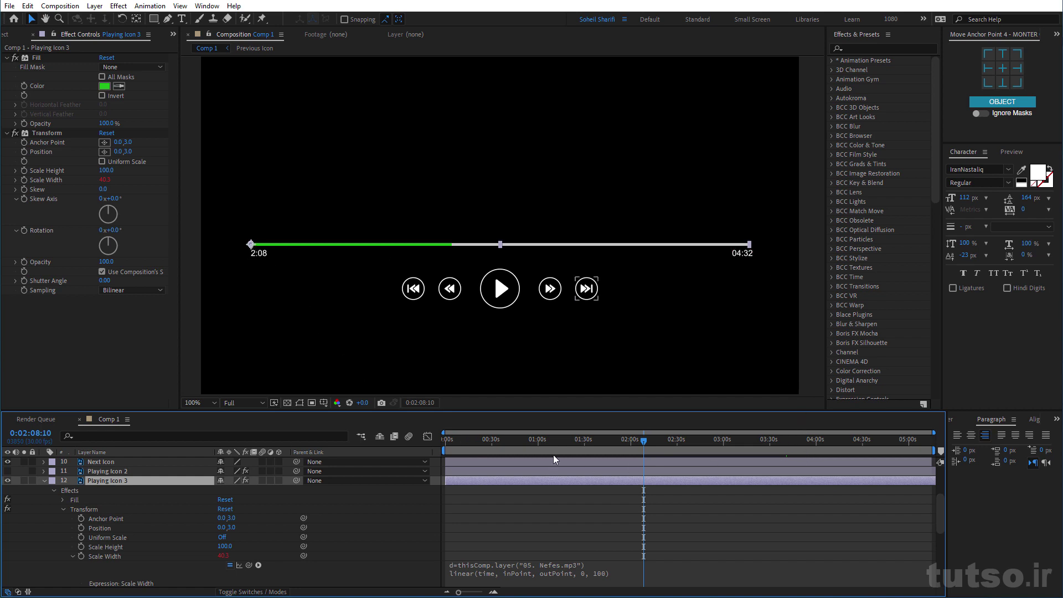
# Step: Trim Playing Icon 3's out-point at the playhead with Alt+], then scrub from 0:38 to 3:33 to check the bar
pyautogui.moveTo(489, 441)
pyautogui.mouseDown()
pyautogui.moveTo(454, 440)
pyautogui.moveTo(673, 440)
pyautogui.mouseUp()
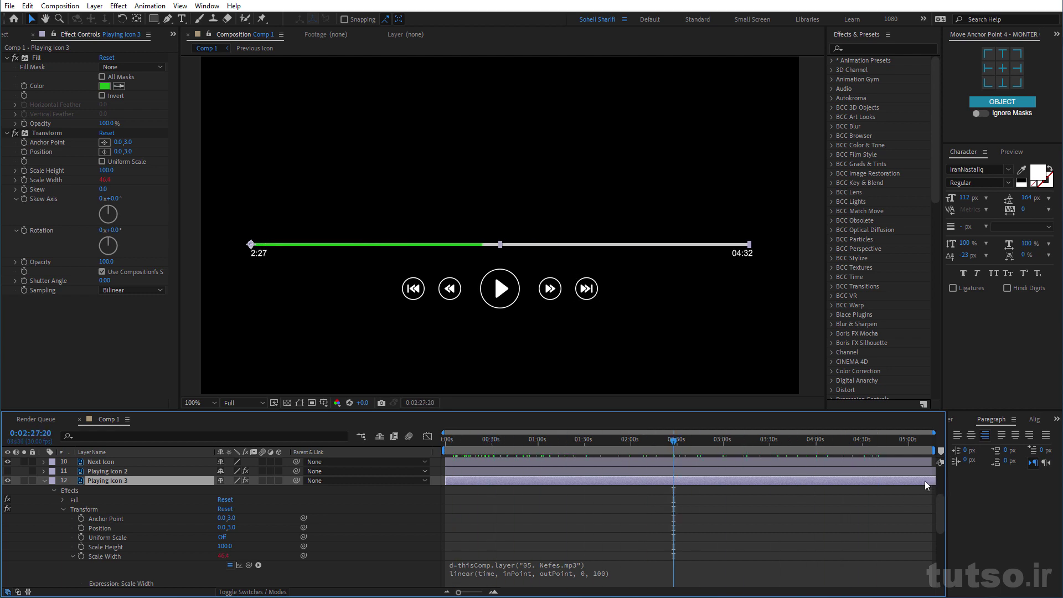
pyautogui.hotkey('alt', ']')
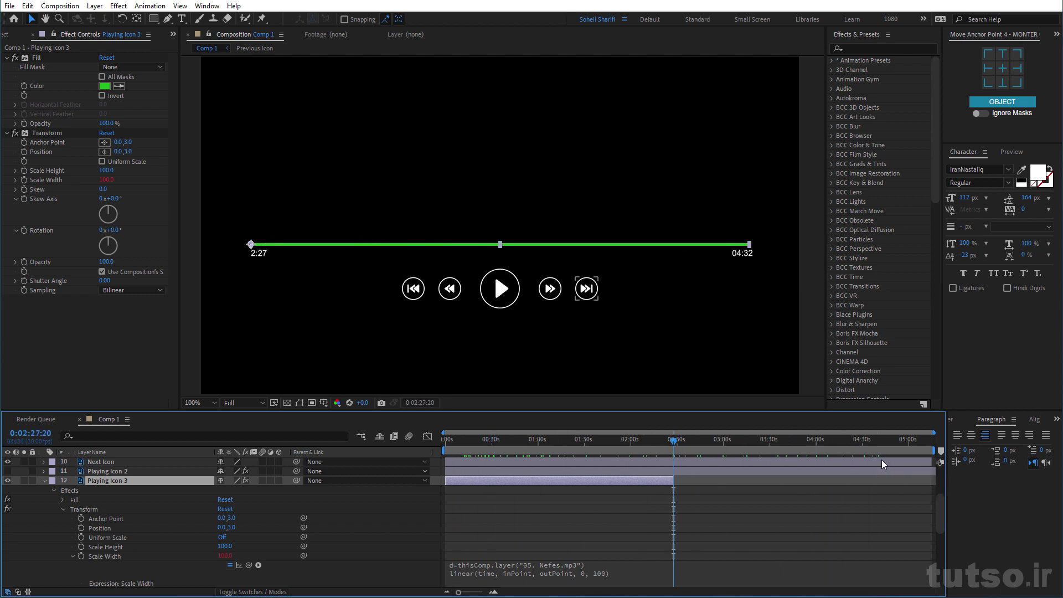
pyautogui.moveTo(443, 446); pyautogui.dragTo(537, 464)
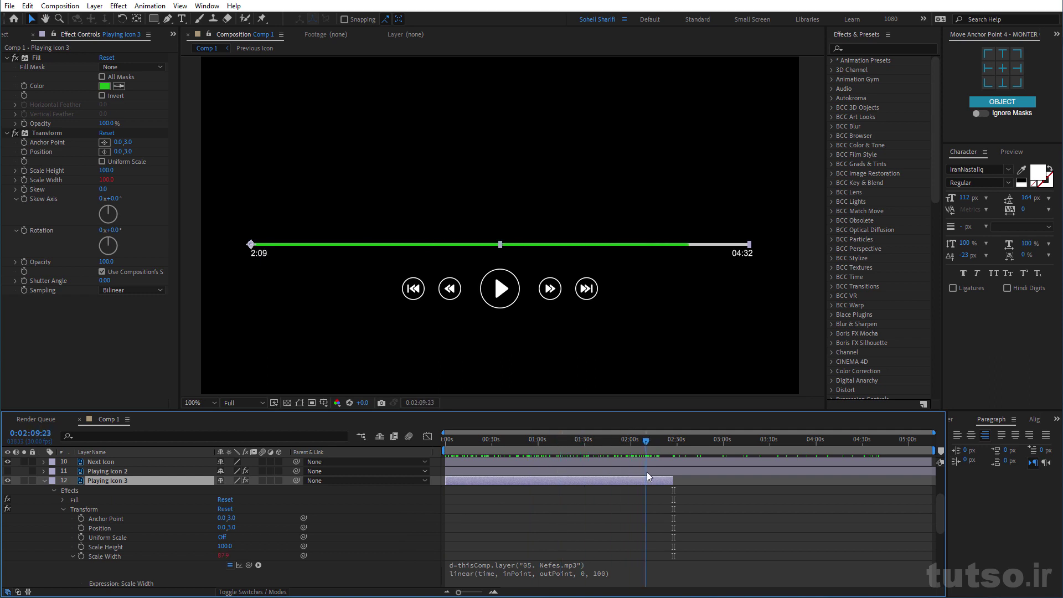
pyautogui.moveTo(537, 465); pyautogui.dragTo(778, 481)
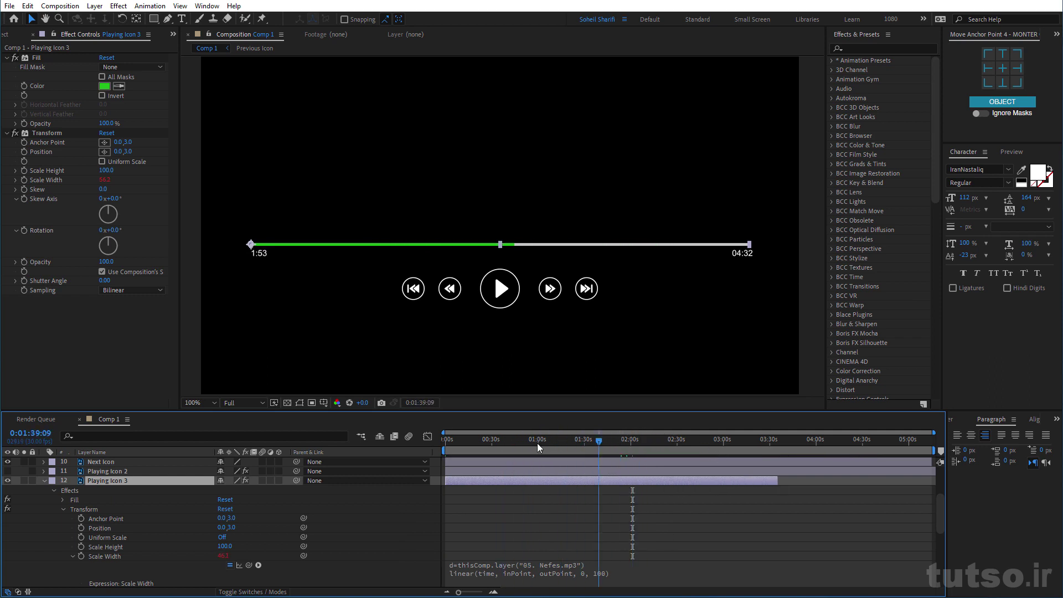
pyautogui.moveTo(536, 442)
pyautogui.mouseDown()
pyautogui.moveTo(497, 449)
pyautogui.moveTo(639, 456)
pyautogui.mouseUp()
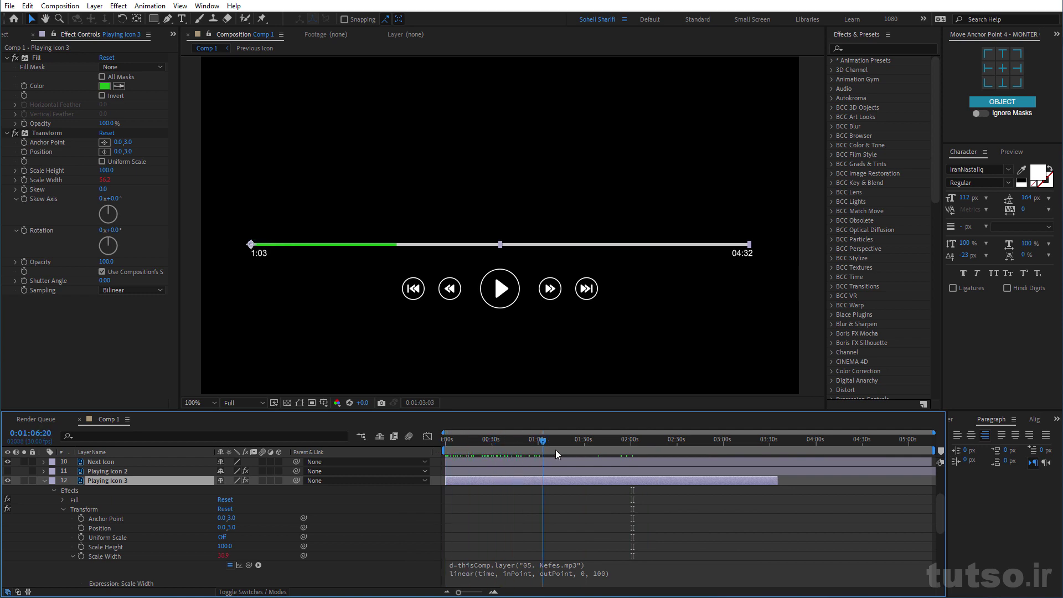
pyautogui.moveTo(692, 451); pyautogui.dragTo(775, 455)
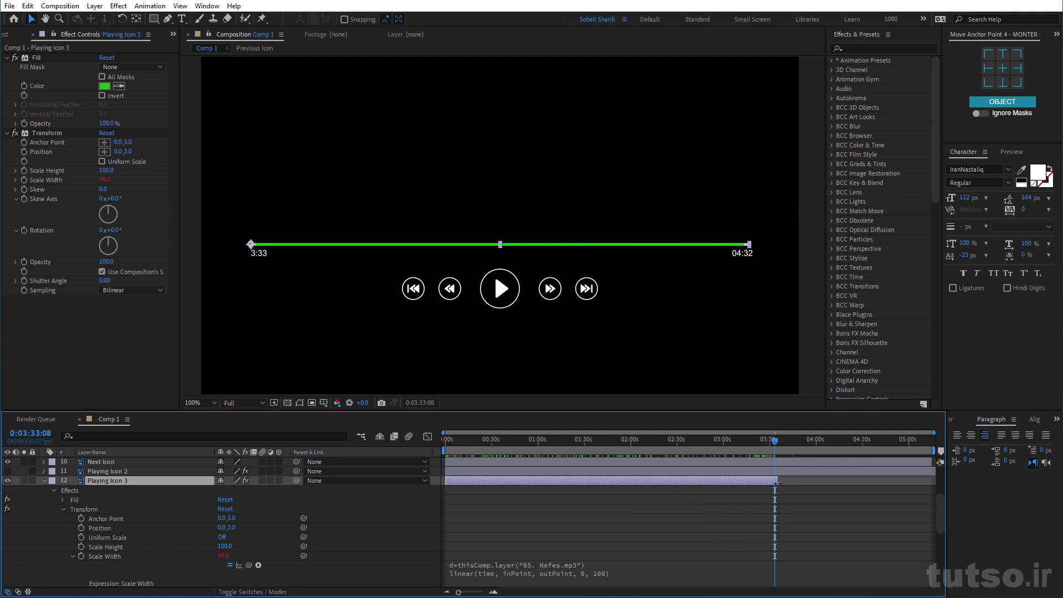
pyautogui.scroll(1, 772, 484)
pyautogui.scroll(1, 792, 487)
pyautogui.scroll(1, 809, 491)
# Step: Extend Playing Icon 3's out-point to the 05. Nefes.mp3 end near 3:40 and preview around 3:41
pyautogui.scroll(-1, 812, 490)
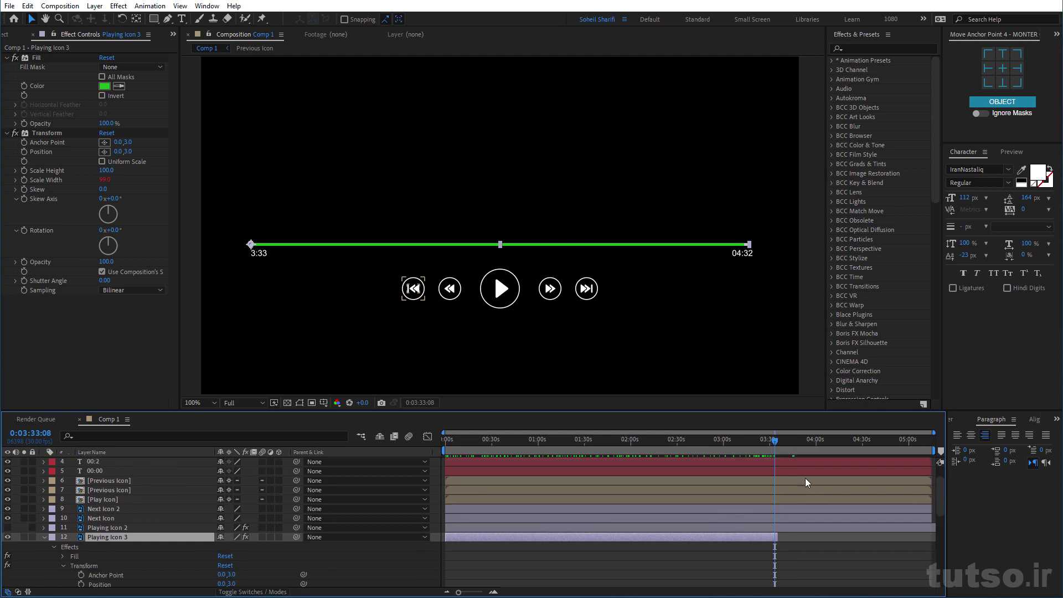
pyautogui.scroll(1, 797, 476)
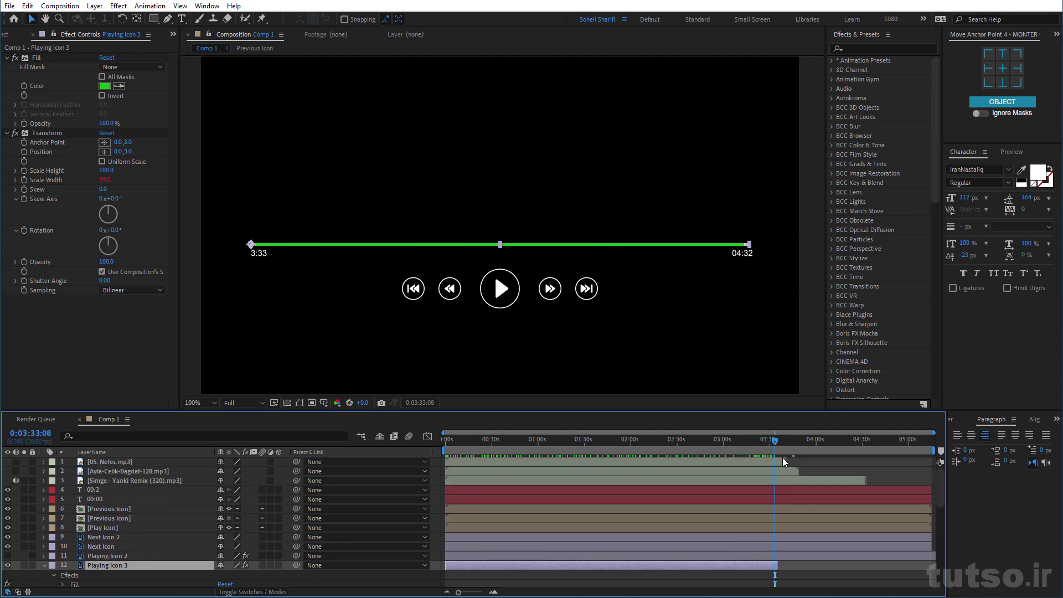
pyautogui.click(782, 460)
pyautogui.moveTo(782, 460); pyautogui.dragTo(788, 488)
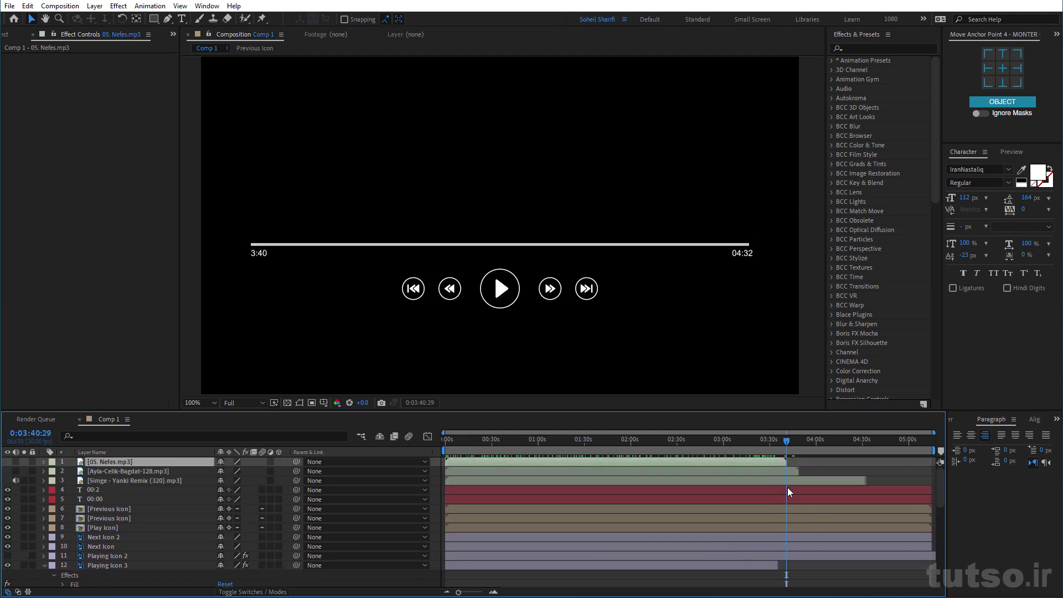
pyautogui.moveTo(776, 569); pyautogui.dragTo(787, 572)
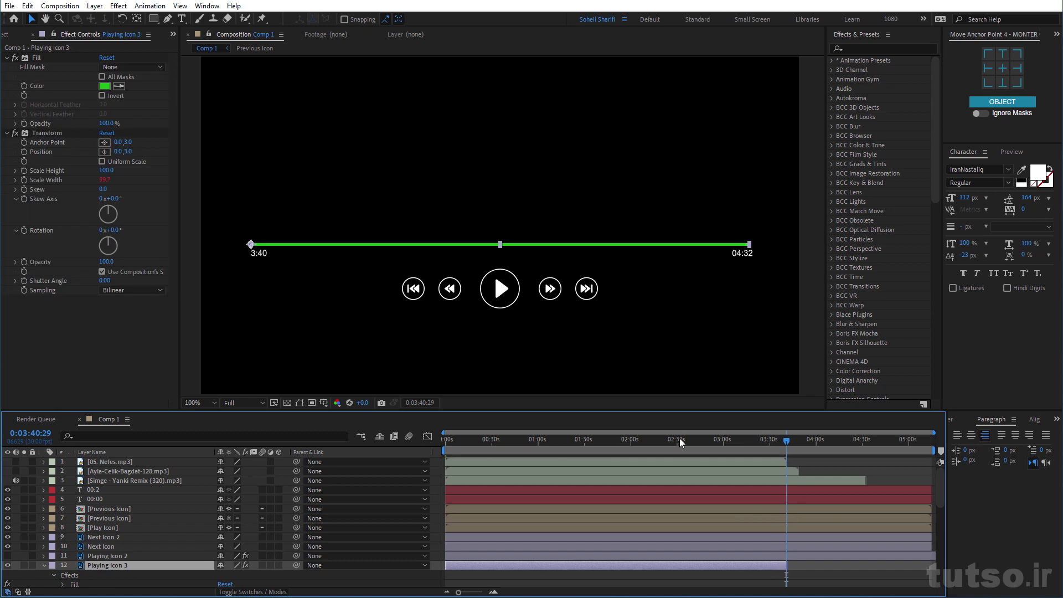
pyautogui.moveTo(679, 438); pyautogui.dragTo(795, 455)
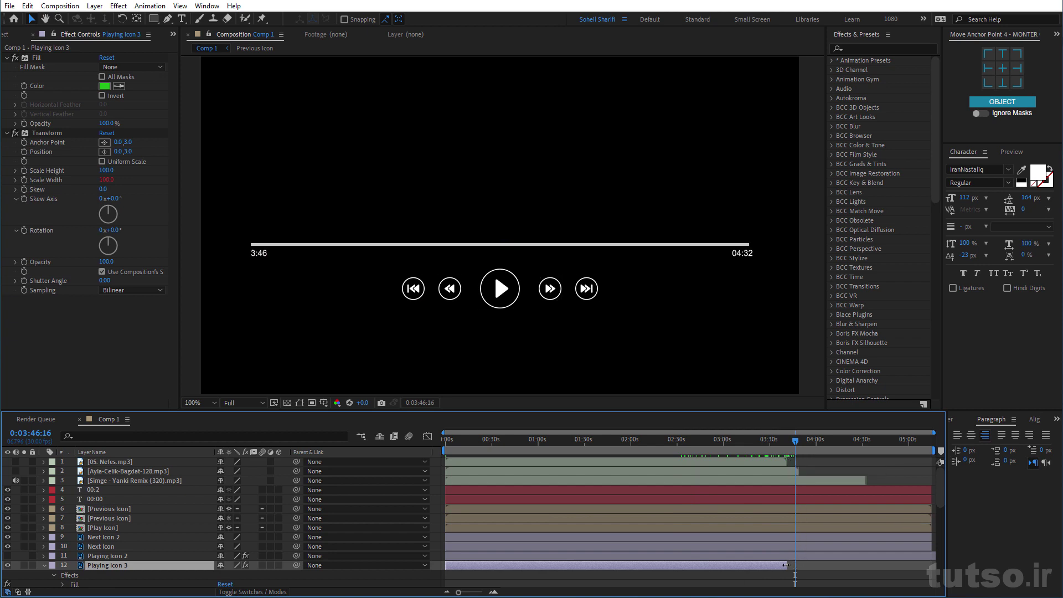
pyautogui.moveTo(785, 565); pyautogui.dragTo(939, 582)
pyautogui.moveTo(751, 440); pyautogui.dragTo(789, 454)
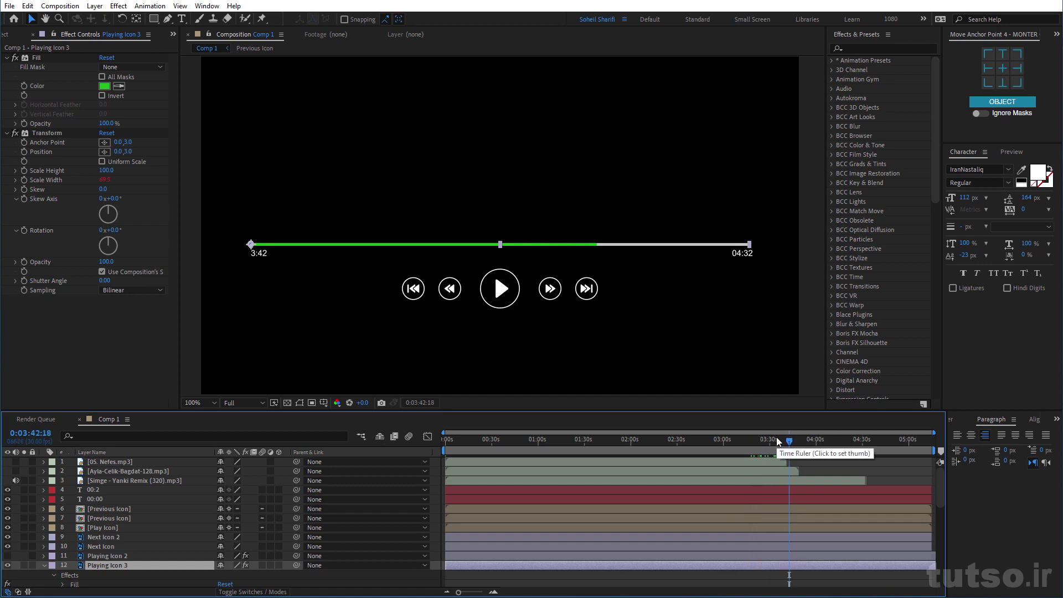
# Step: Undo the extra extensions and duplicate Playing Icon 3 as Playing Icon 4
pyautogui.hotkey('ctrl', 'z')
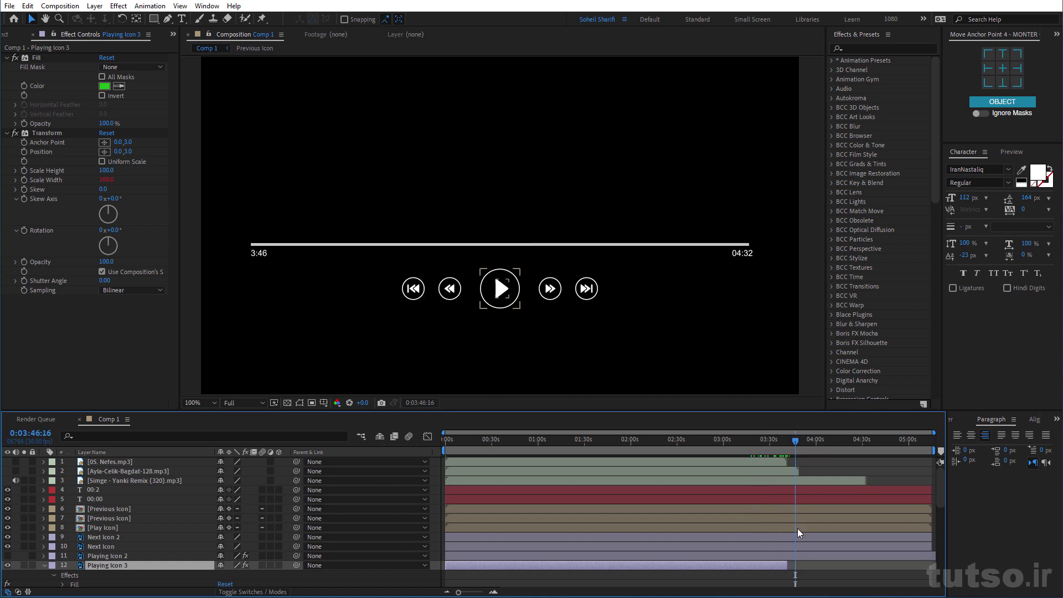
pyautogui.hotkey('ctrl', 'z')
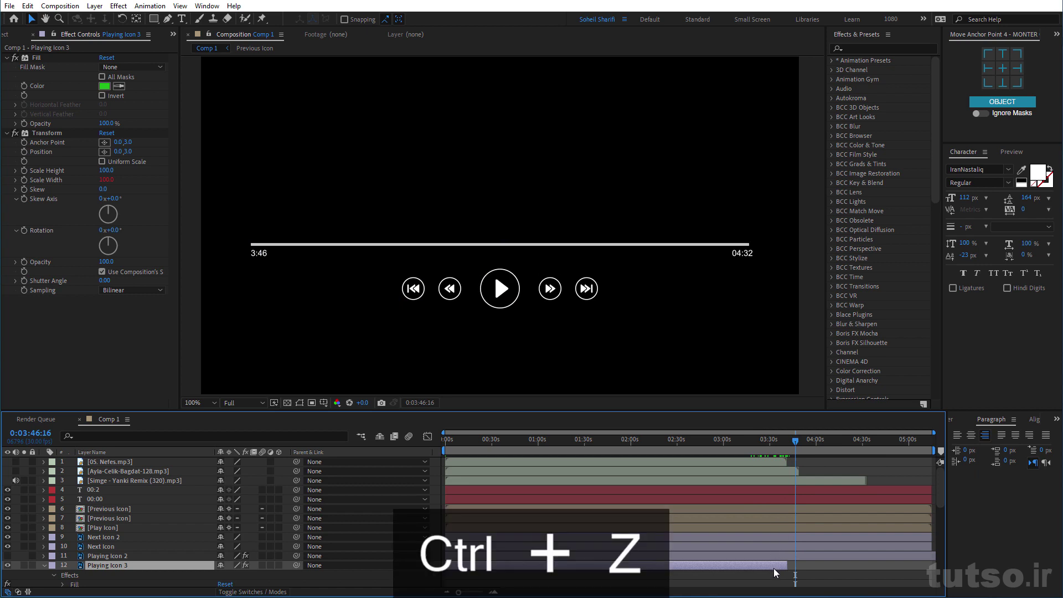
pyautogui.hotkey('ctrl', 'd')
# Step: Pre-compose Playing Icon 4 with all attributes moved into the new composition
pyautogui.press('o')
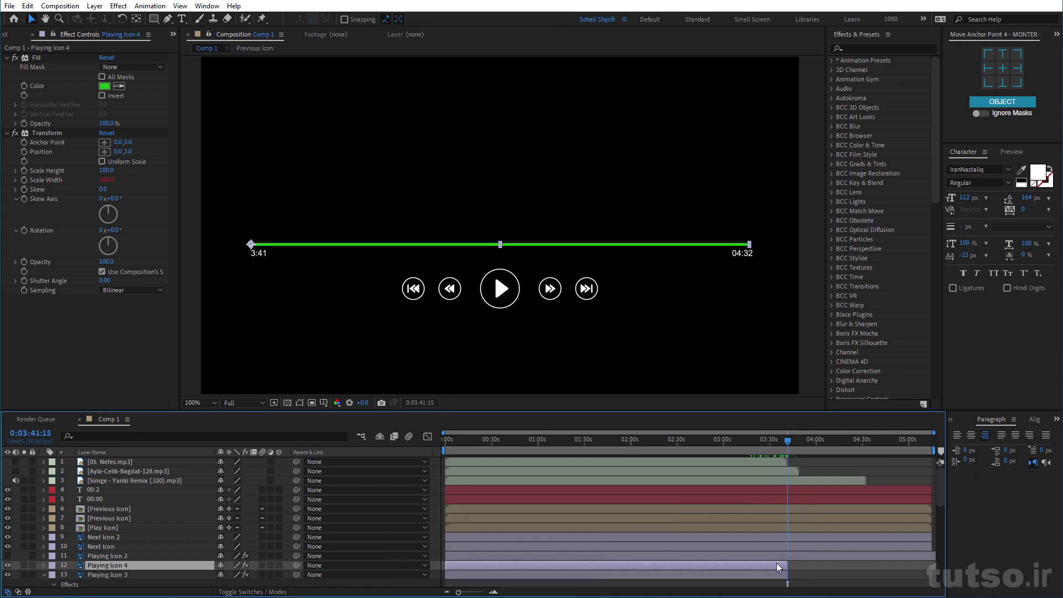
pyautogui.hotkey('ctrl', 'shift', 'c')
pyautogui.click(860, 238)
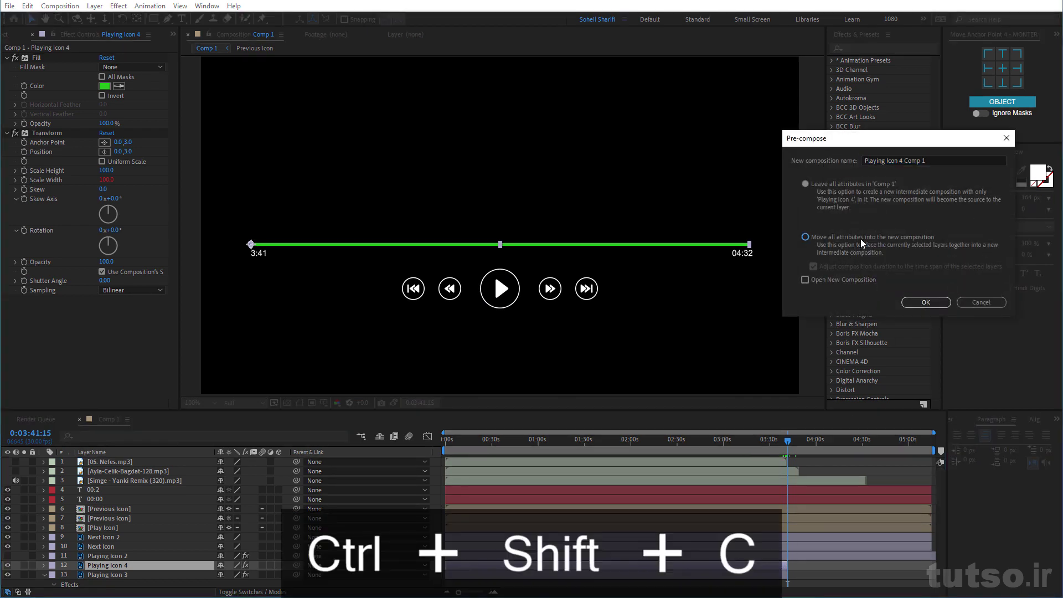
pyautogui.click(926, 302)
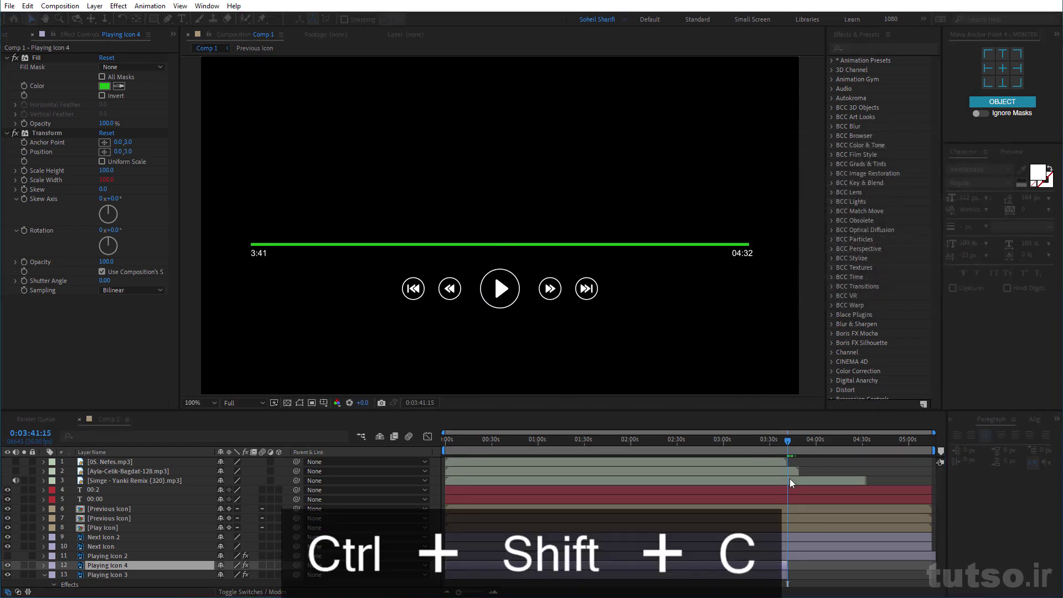
# Step: Apply Freeze Frame to the precomp, trim its start to the playhead, preview near 3:40, then undo it
pyautogui.rightClick(775, 566)
pyautogui.moveTo(824, 312)
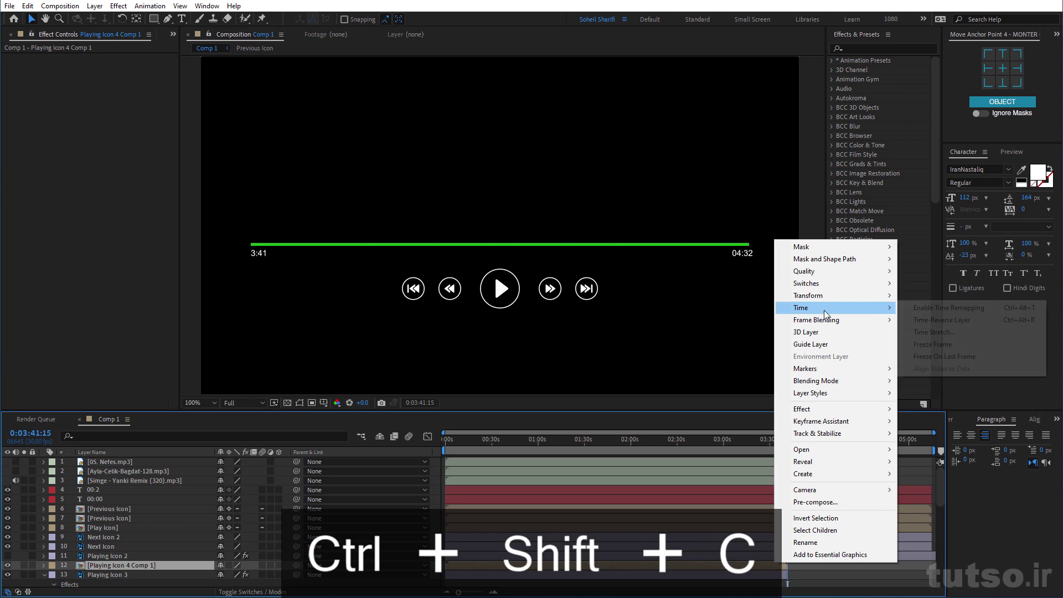
pyautogui.click(931, 344)
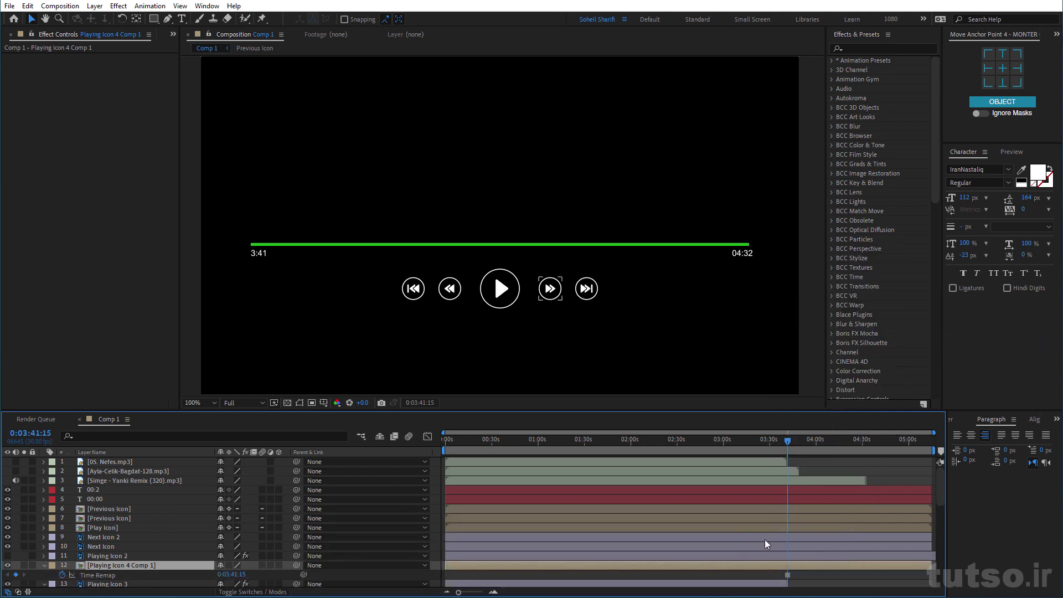
pyautogui.hotkey('alt', '[')
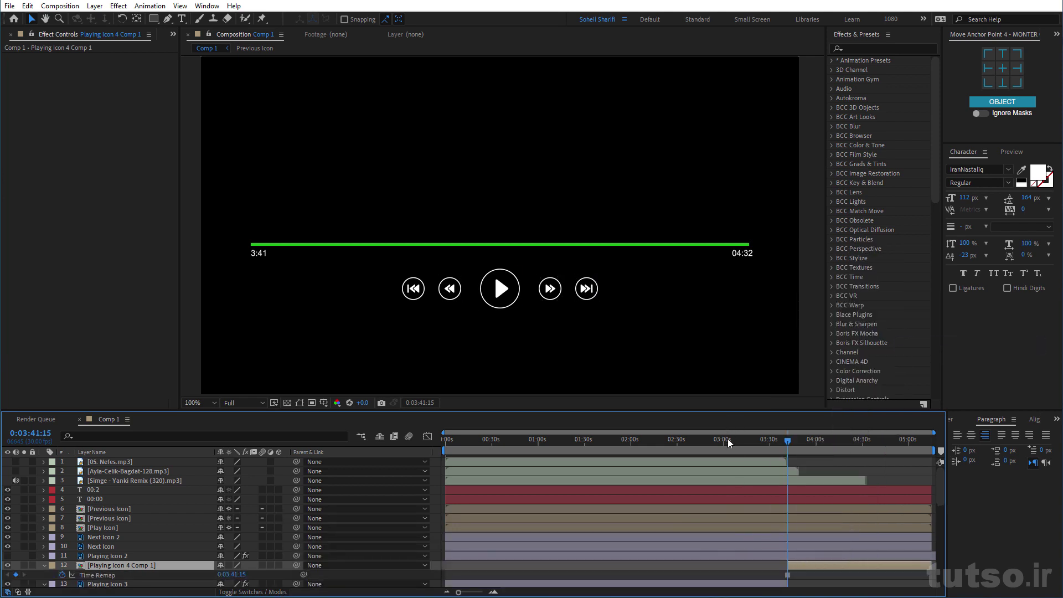
pyautogui.moveTo(729, 441)
pyautogui.mouseDown()
pyautogui.moveTo(786, 450)
pyautogui.moveTo(712, 470)
pyautogui.moveTo(833, 487)
pyautogui.mouseUp()
pyautogui.hotkey('ctrl', 'z')
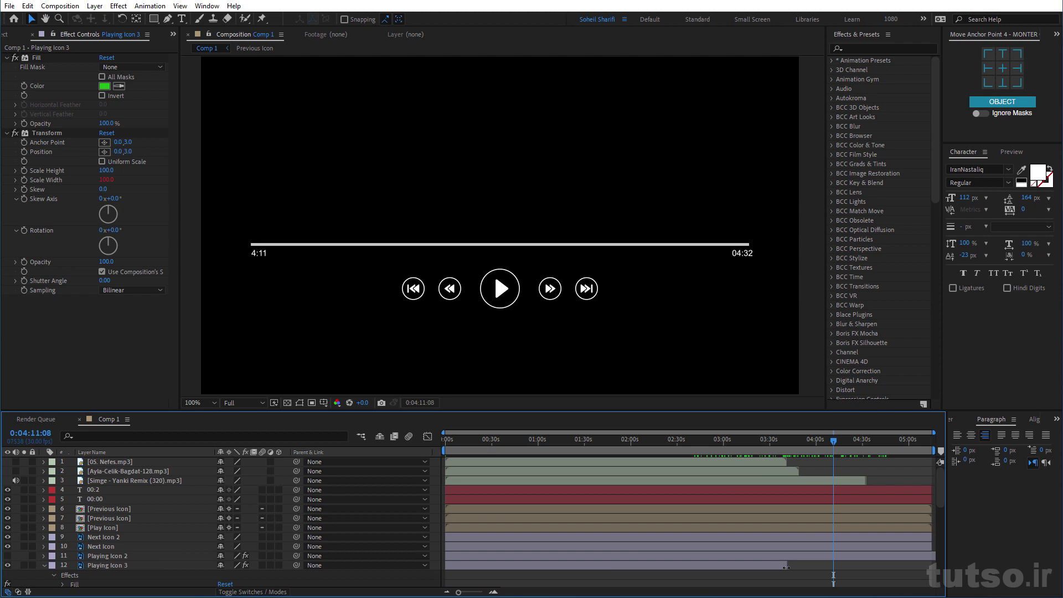
# Step: Drag Playing Icon 3's out-point to the end of the composition
pyautogui.moveTo(787, 568); pyautogui.dragTo(902, 566)
pyautogui.scroll(-4, 600, 567)
pyautogui.scroll(-2, 600, 567)
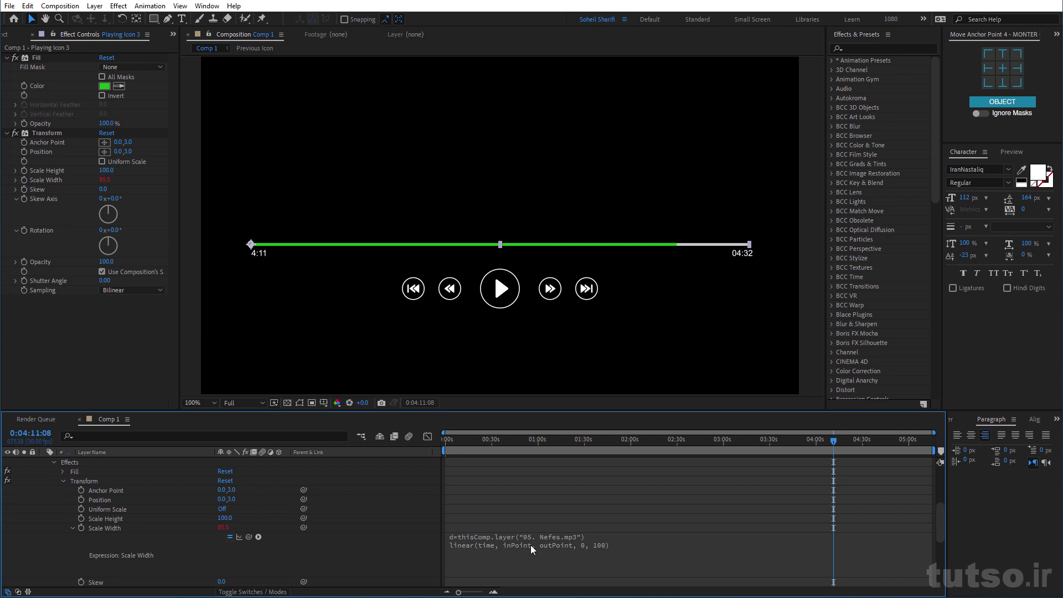
pyautogui.scroll(3, 517, 544)
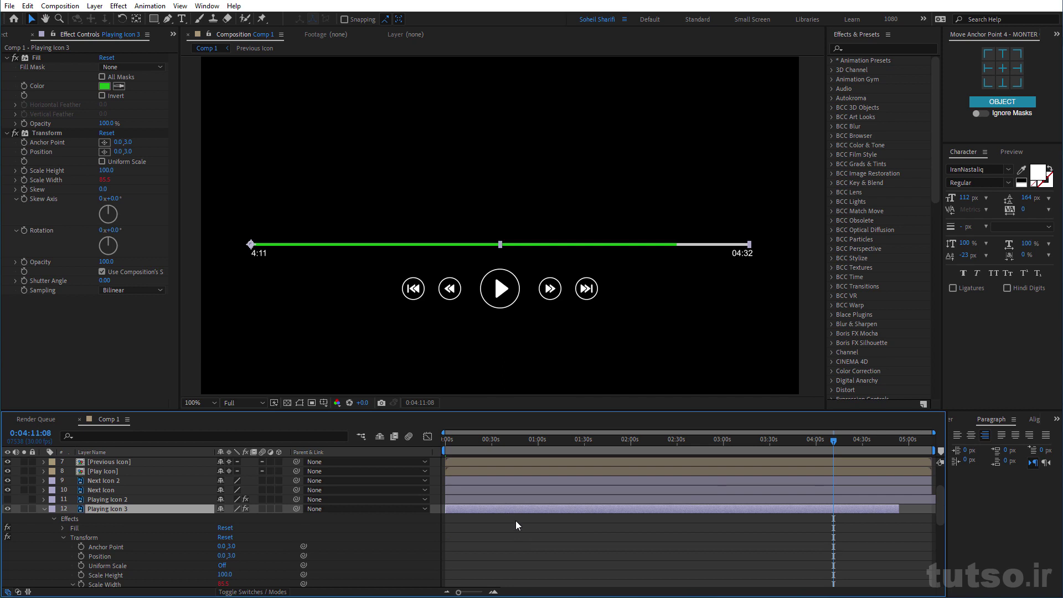
pyautogui.scroll(3, 514, 518)
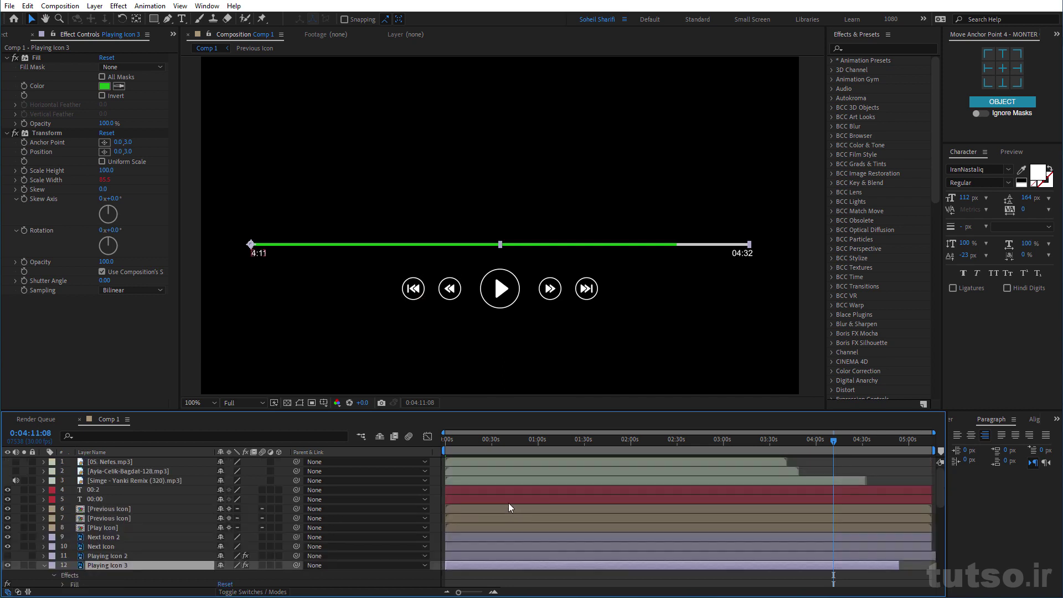
pyautogui.moveTo(901, 567); pyautogui.dragTo(935, 572)
# Step: Scroll to Transform > Scale Width and begin editing its expression
pyautogui.scroll(-6, 684, 579)
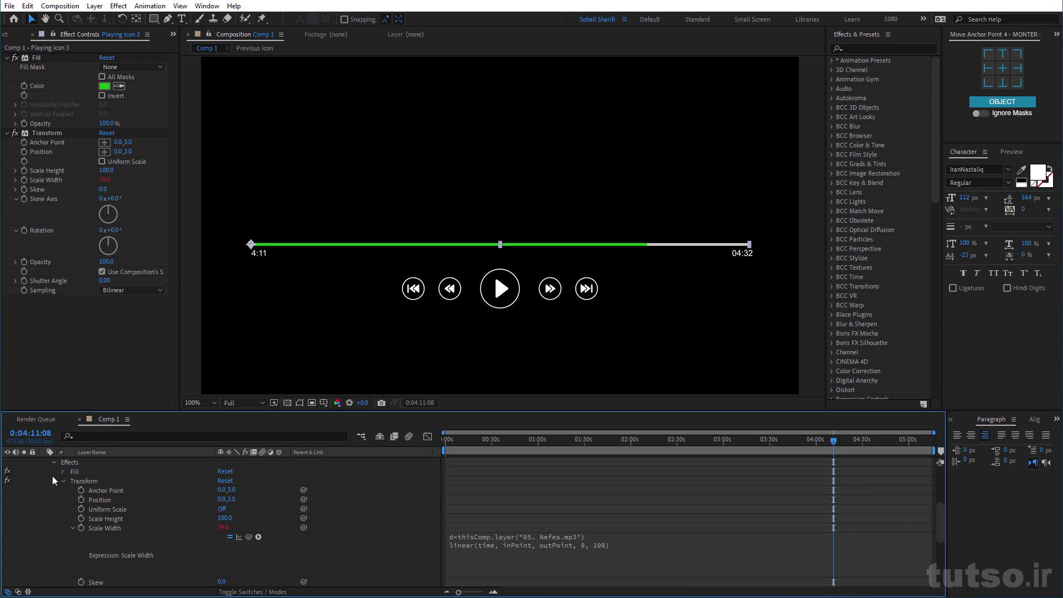
pyautogui.scroll(5, 52, 477)
pyautogui.scroll(2, 111, 488)
pyautogui.scroll(-5, 469, 543)
pyautogui.scroll(-3, 469, 543)
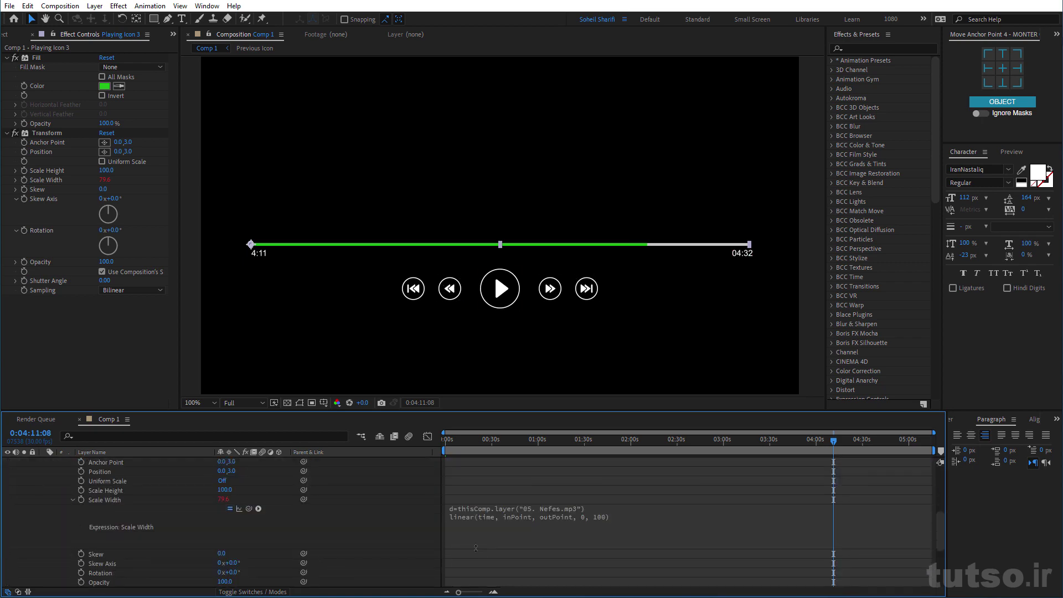
pyautogui.click(506, 518)
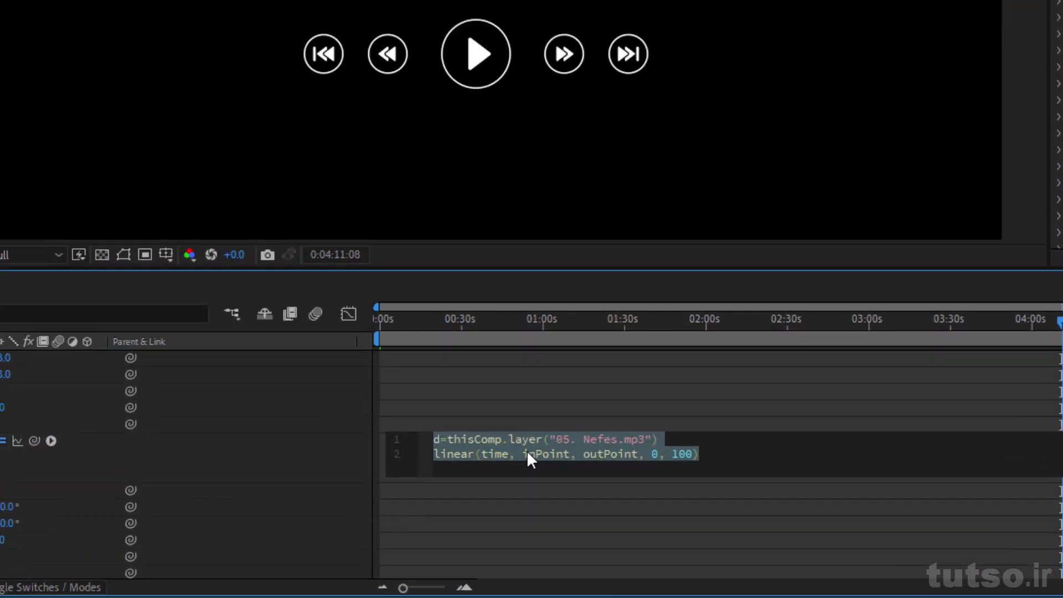
# Step: Prefix inPoint and outPoint with 'd.' so it reads linear(time, d.inPoint, d.outPoint, 0, 100)
pyautogui.click(507, 517)
pyautogui.press('Left')
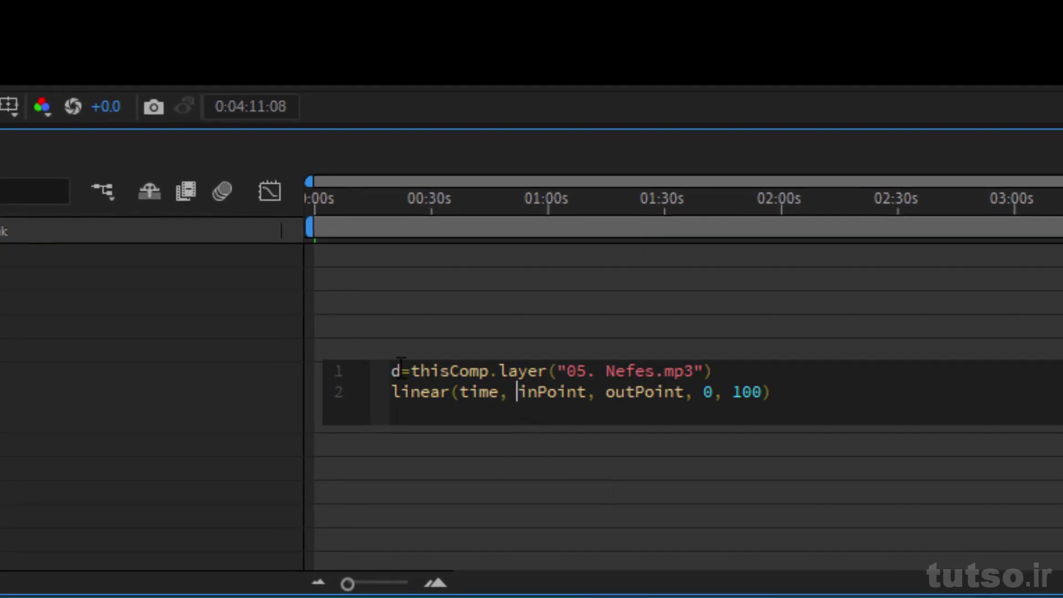
pyautogui.write('d')
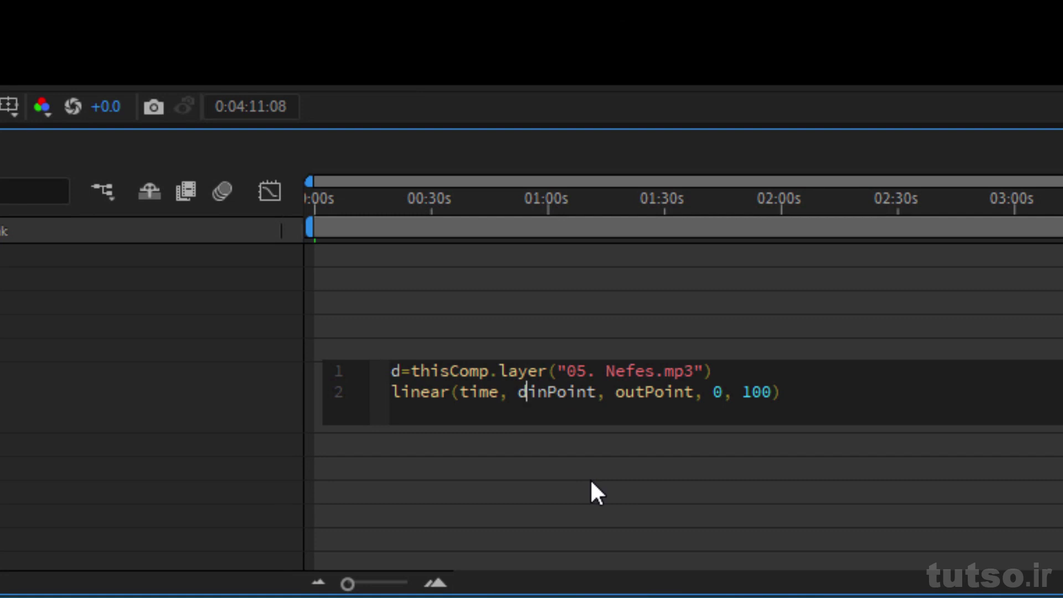
pyautogui.write('.')
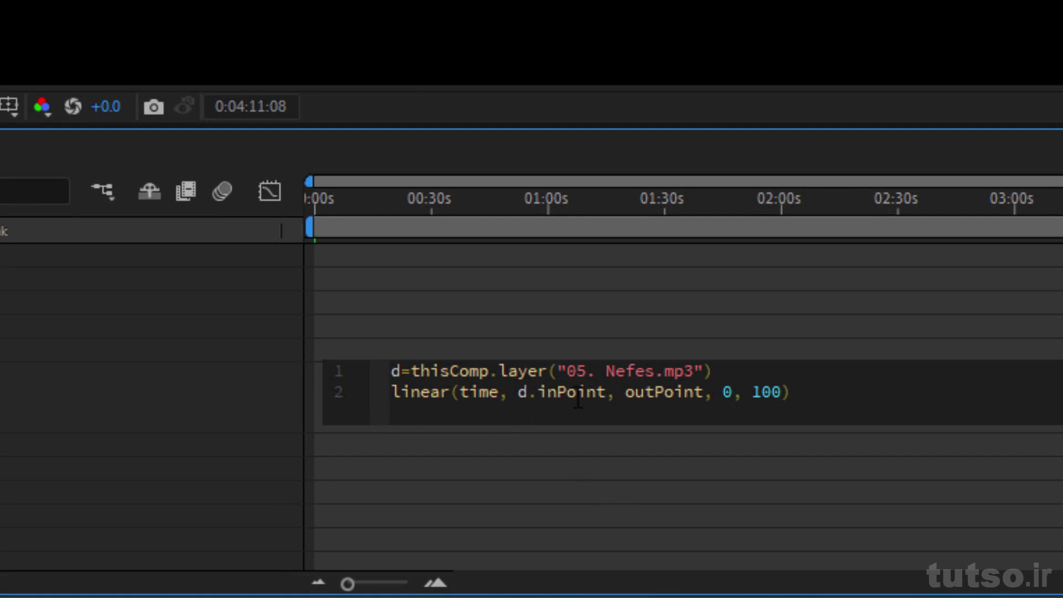
pyautogui.click(624, 393)
pyautogui.write('d.')
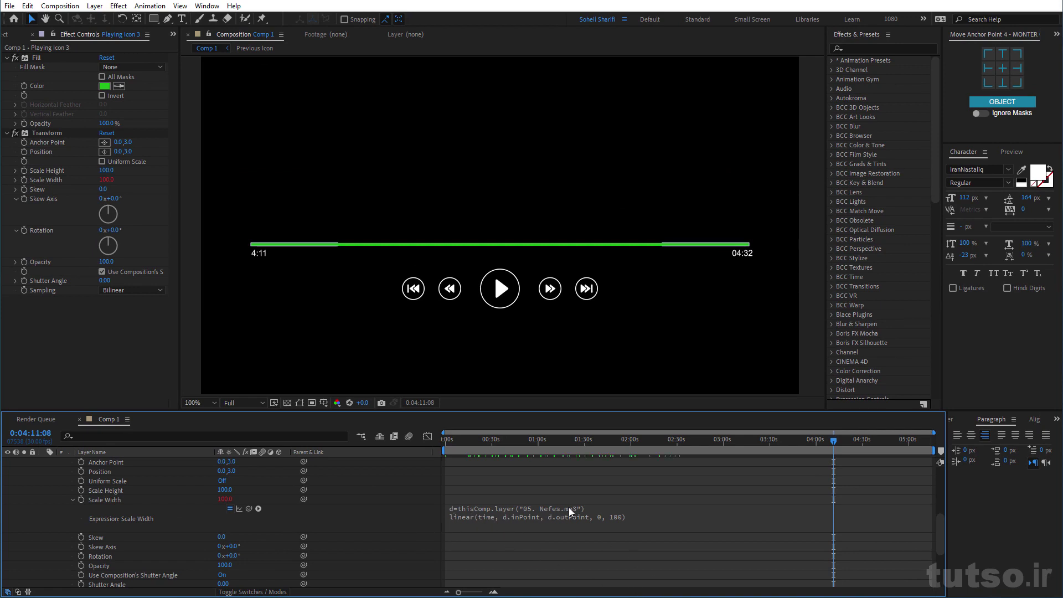
# Step: Select the 05. Nefes.mp3 layer and scrub back to about 0:47 to preview the bar
pyautogui.scroll(5, 172, 500)
pyautogui.click(112, 462)
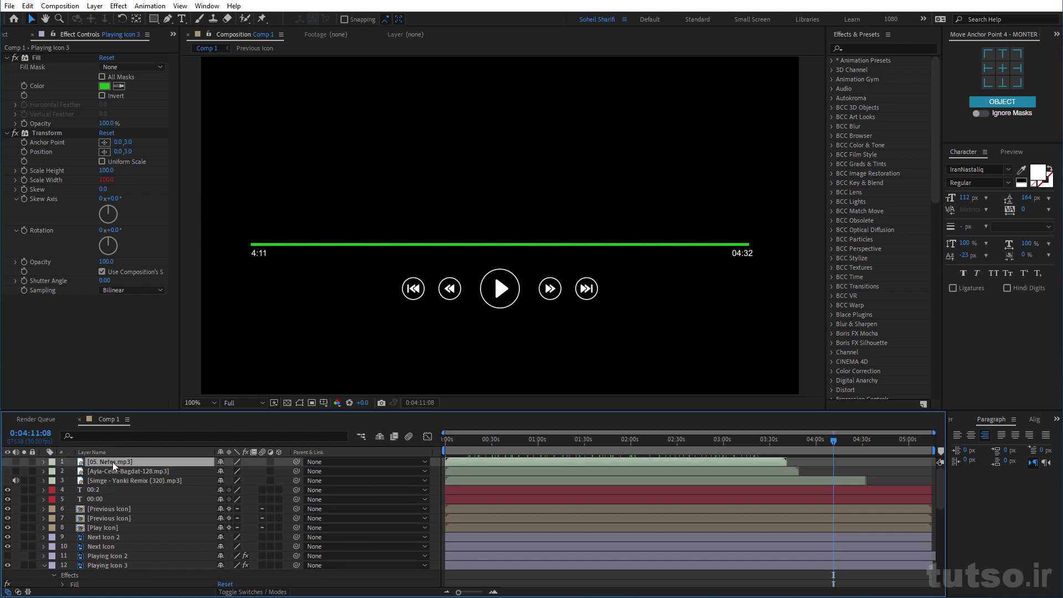
pyautogui.scroll(-5, 391, 543)
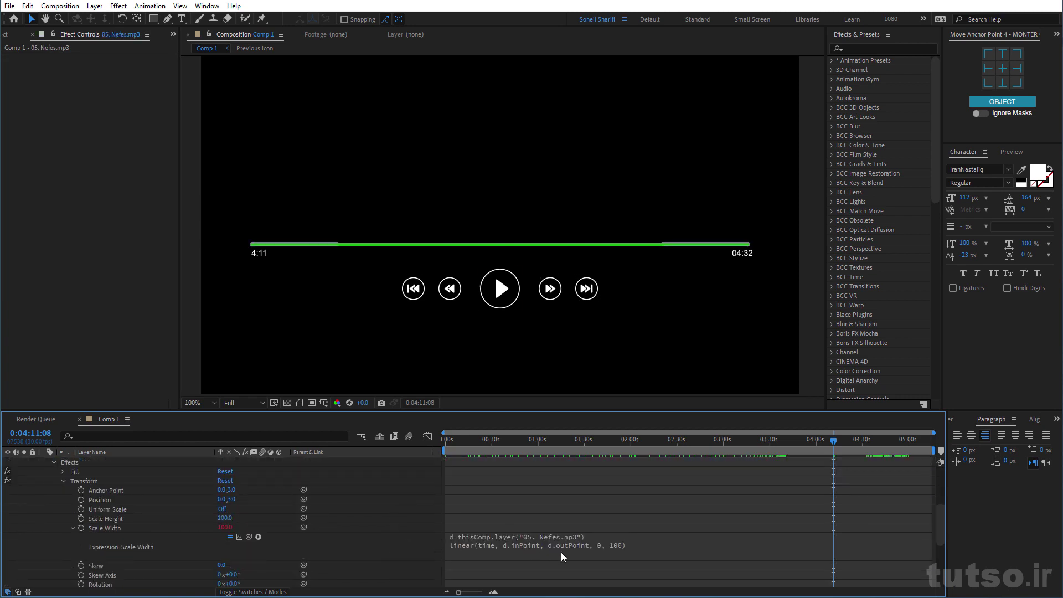
pyautogui.scroll(-3, 559, 526)
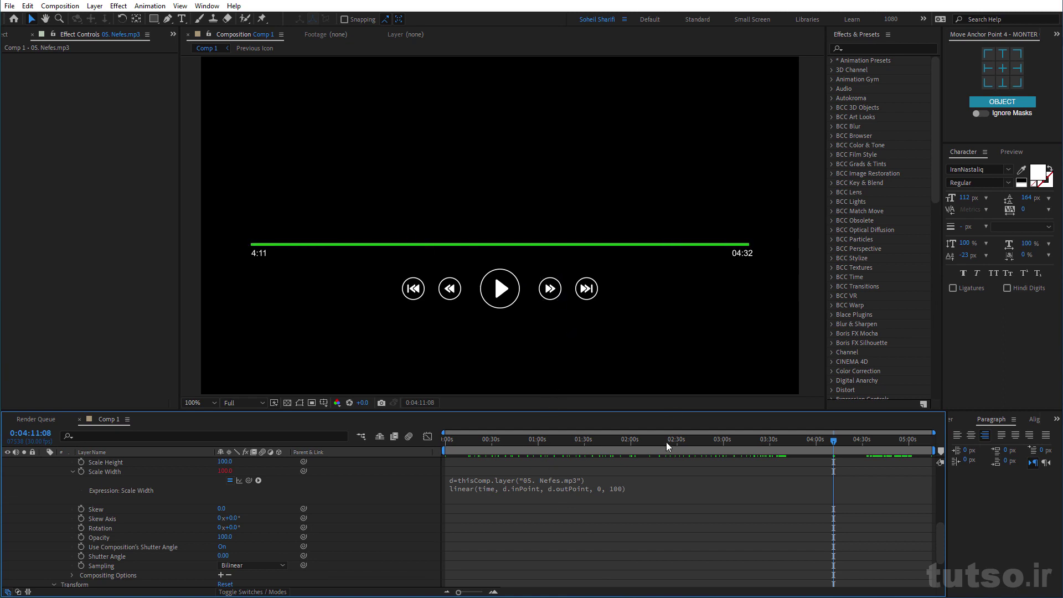
pyautogui.scroll(5, 716, 523)
pyautogui.scroll(5, 779, 484)
pyautogui.moveTo(733, 439); pyautogui.dragTo(521, 440)
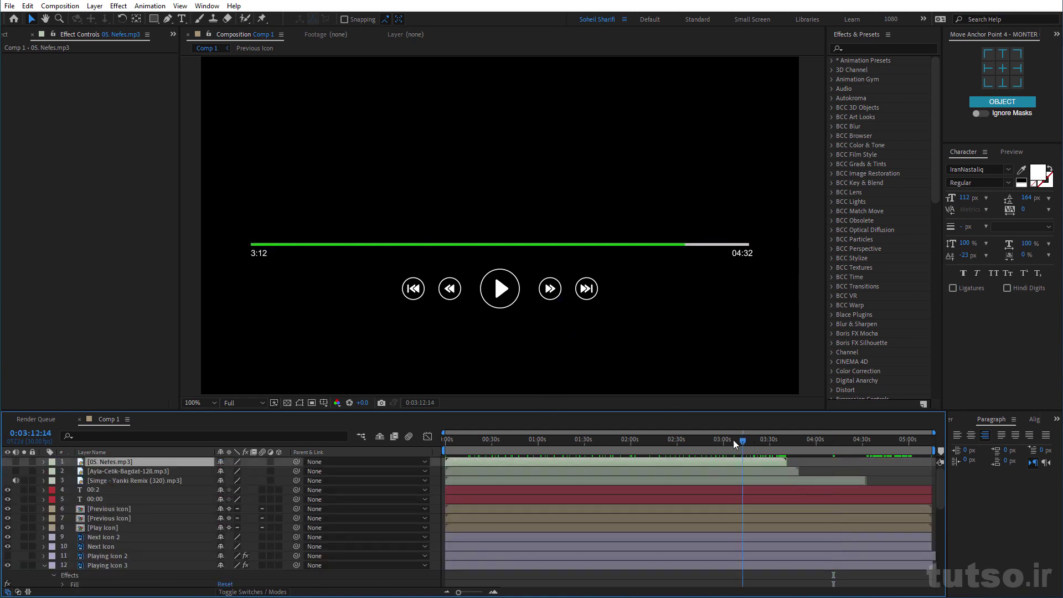
pyautogui.click(805, 565)
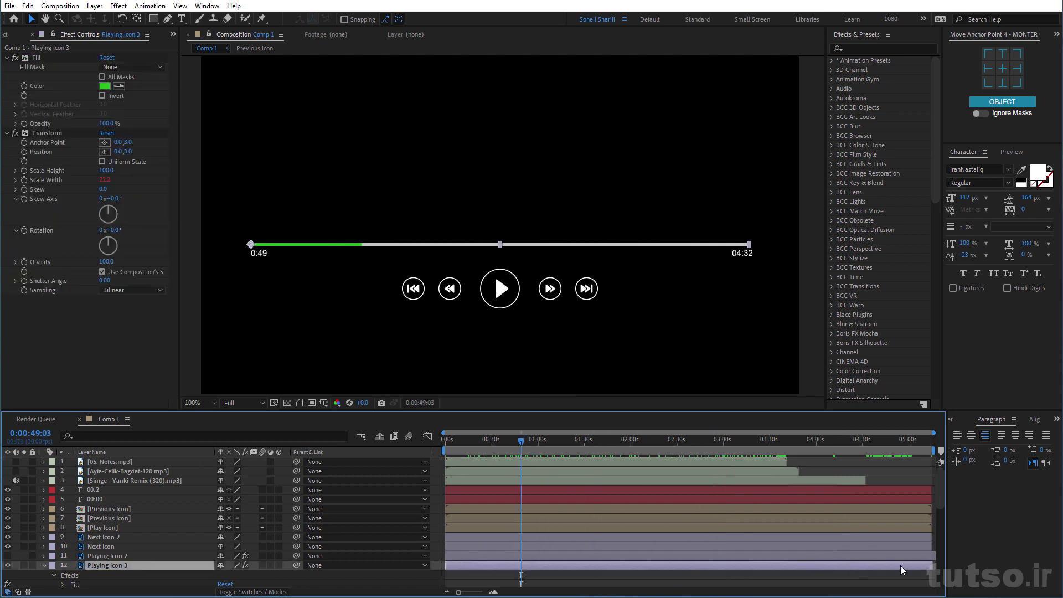
pyautogui.moveTo(522, 440); pyautogui.dragTo(518, 443)
# Step: Scrub forward to the song's end at 3:37, then back to 3:28 showing Scale Width 94.6
pyautogui.click(560, 460)
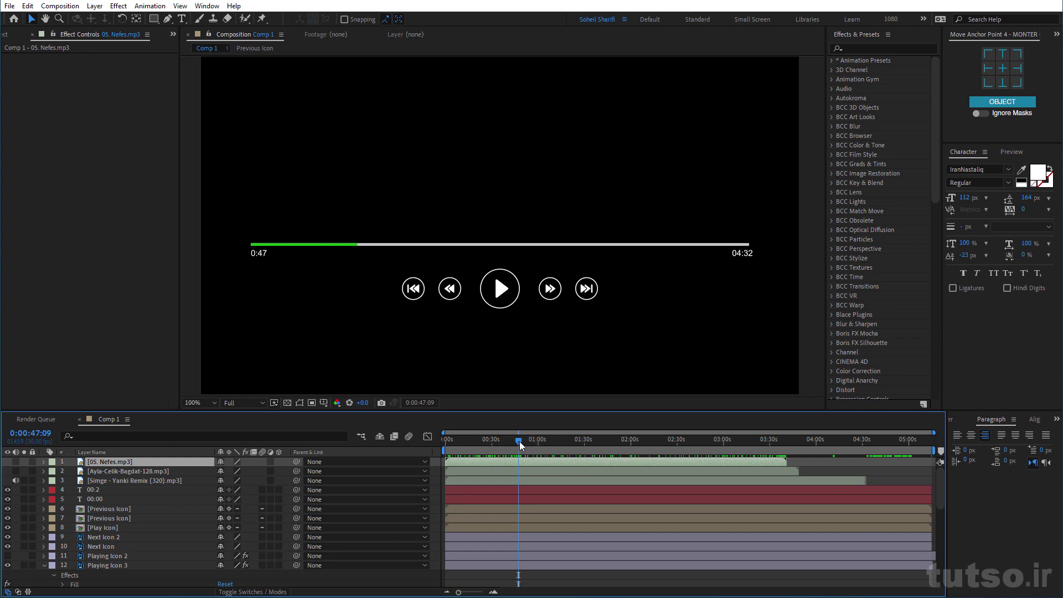
pyautogui.moveTo(519, 441); pyautogui.dragTo(782, 464)
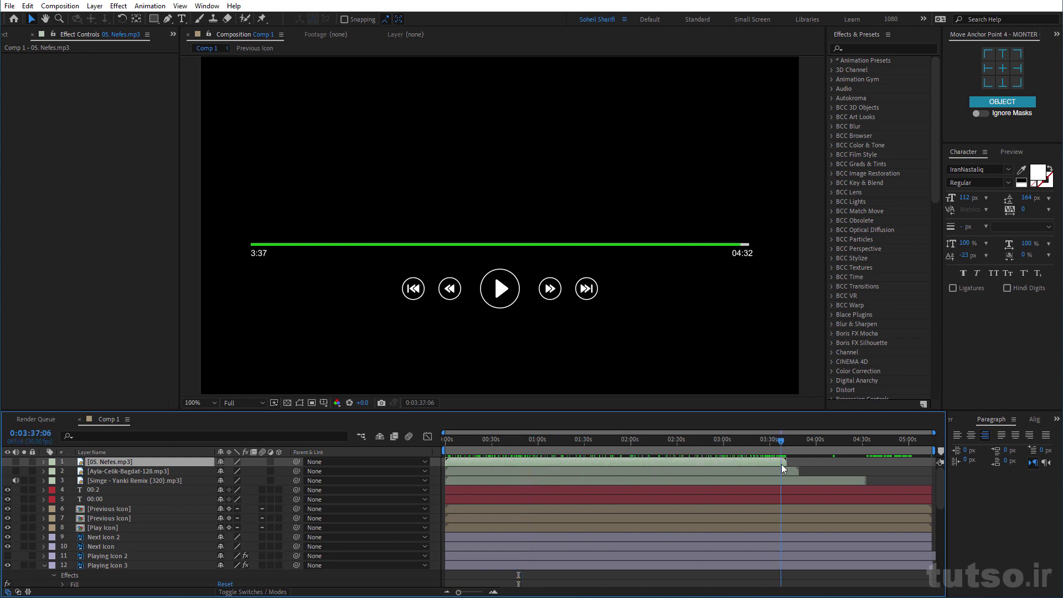
pyautogui.moveTo(782, 464); pyautogui.dragTo(768, 467)
pyautogui.scroll(-2, 505, 545)
pyautogui.scroll(-3, 507, 549)
# Step: Pick-whip the expression's layer reference to the Simge - Yanki Remix (320).mp3 layer
pyautogui.click(570, 540)
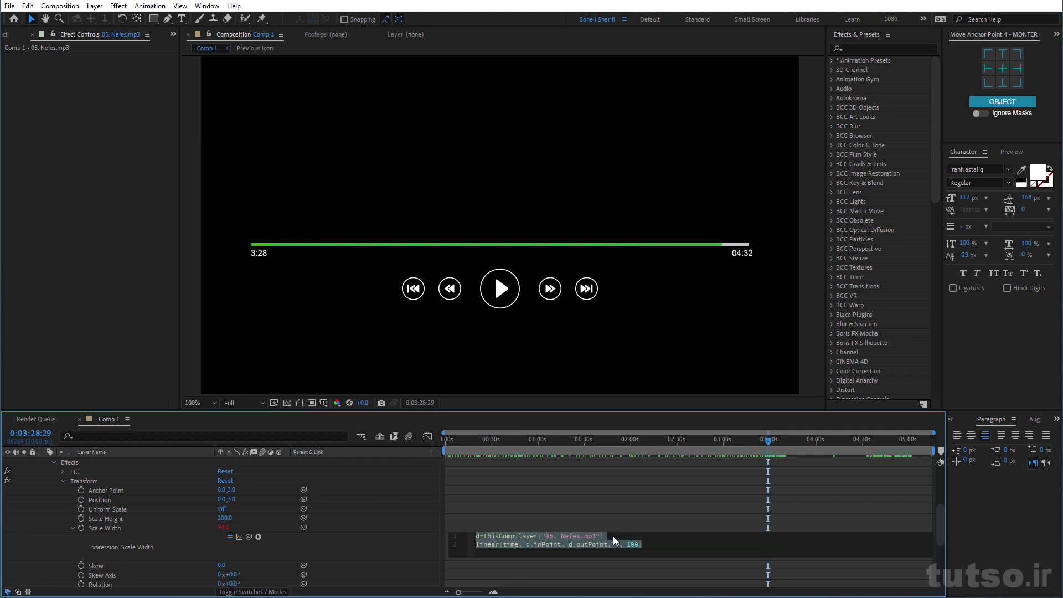
pyautogui.moveTo(613, 535); pyautogui.dragTo(492, 536)
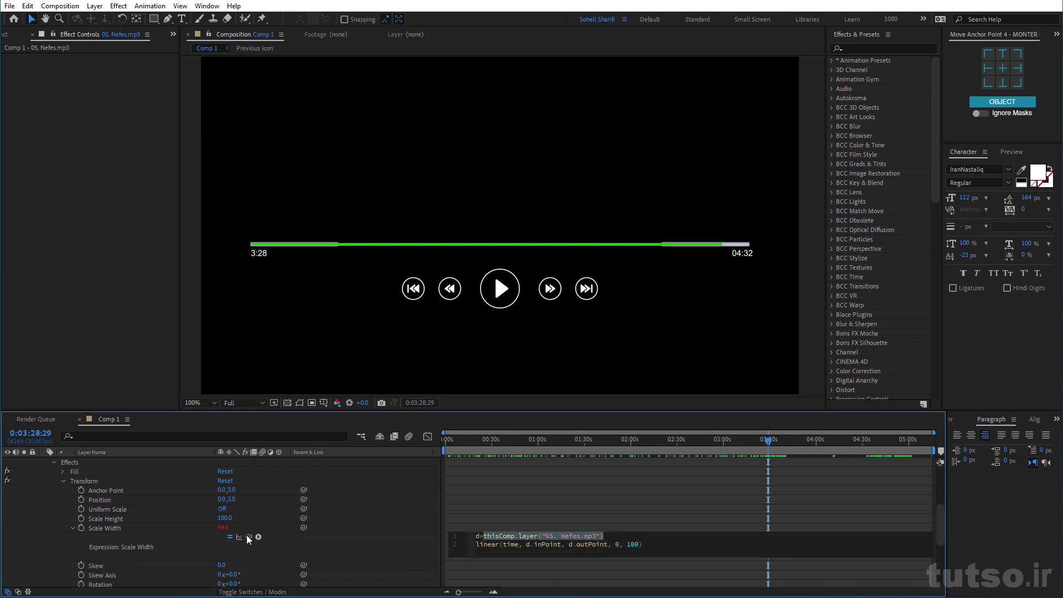
pyautogui.moveTo(248, 536)
pyautogui.mouseDown()
pyautogui.moveTo(164, 470)
pyautogui.moveTo(167, 481)
pyautogui.mouseUp()
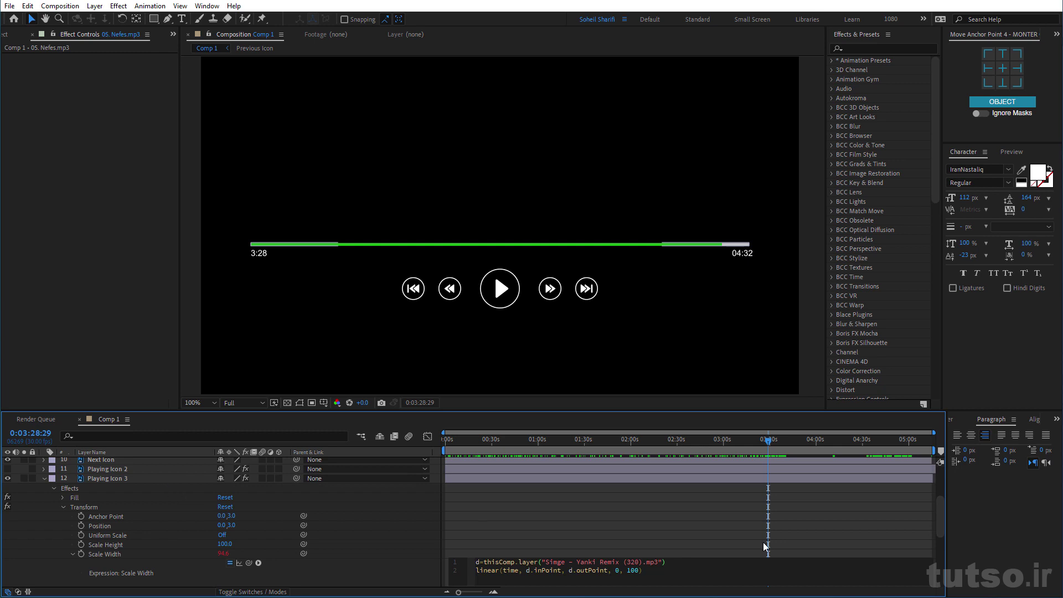
pyautogui.click(792, 532)
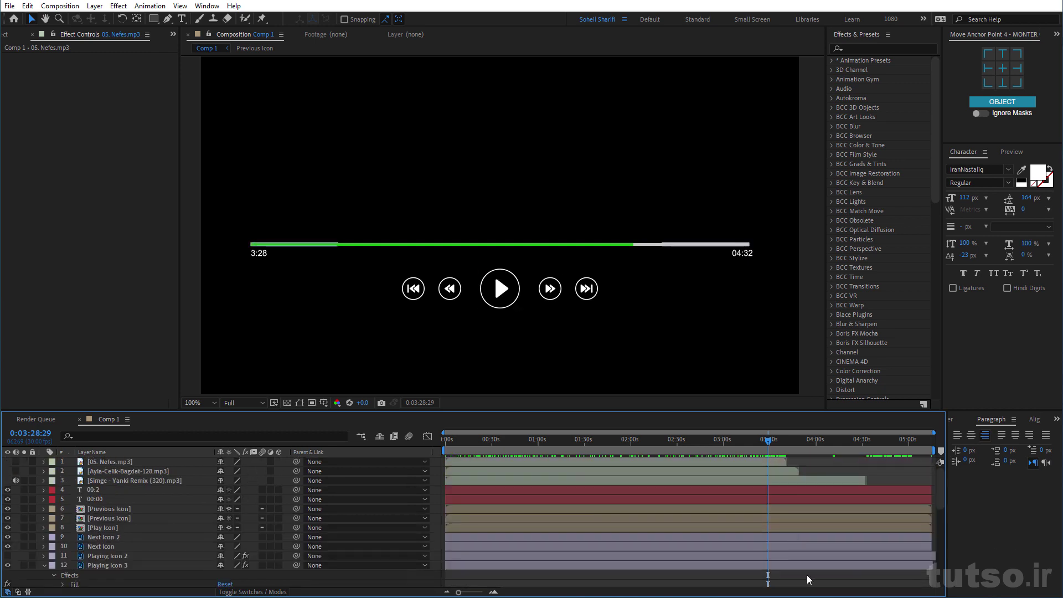
# Step: Preview the bar filling from 3:32 through 5:11, then return to the composition start
pyautogui.click(773, 441)
pyautogui.moveTo(777, 447); pyautogui.dragTo(865, 488)
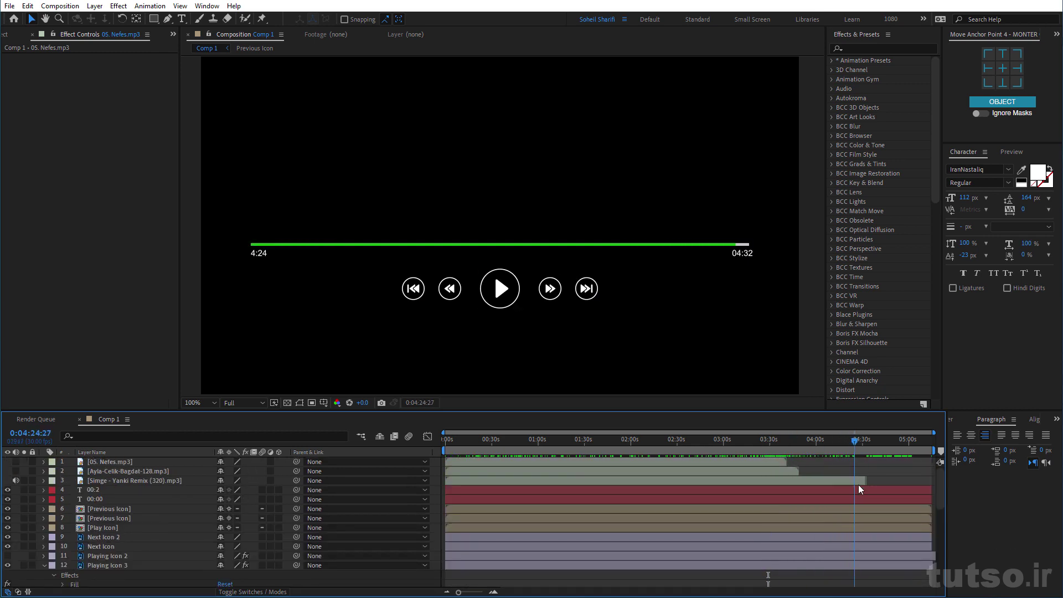
pyautogui.moveTo(865, 489); pyautogui.dragTo(926, 494)
pyautogui.press('Home')
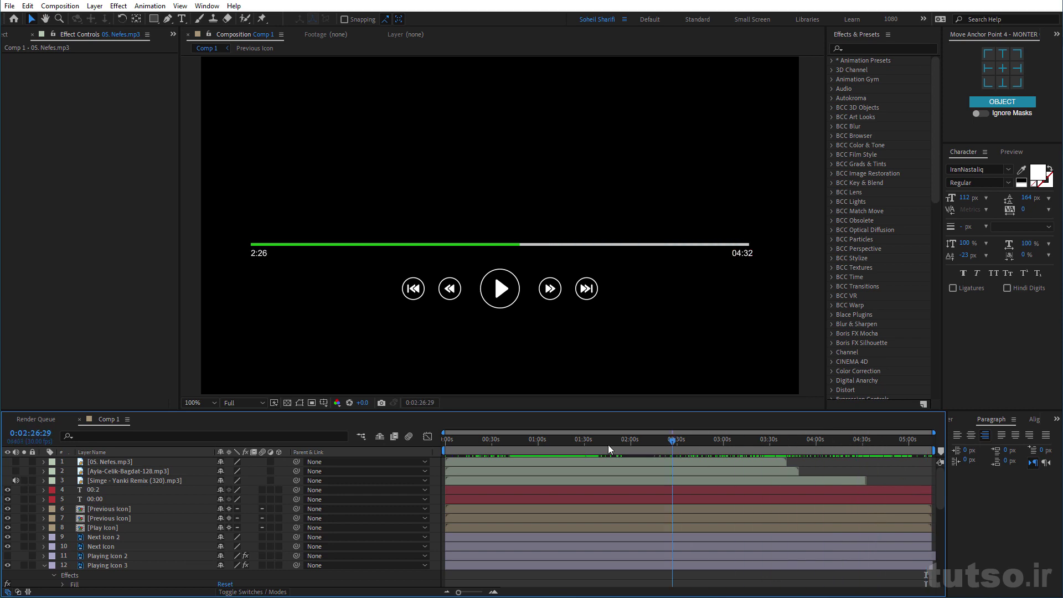